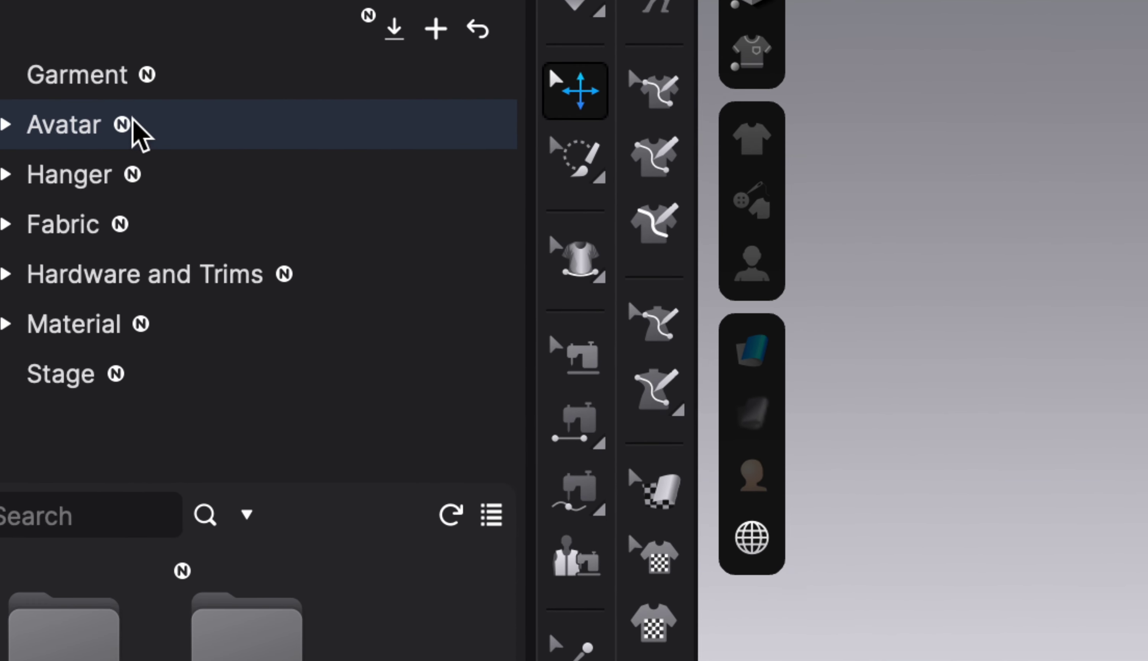
# - Load the dark-haired FV2.1_Y...avt avatar from the Female_V2 folder of the avatar library
pyautogui.doubleClick(83, 126)
pyautogui.click(159, 133)
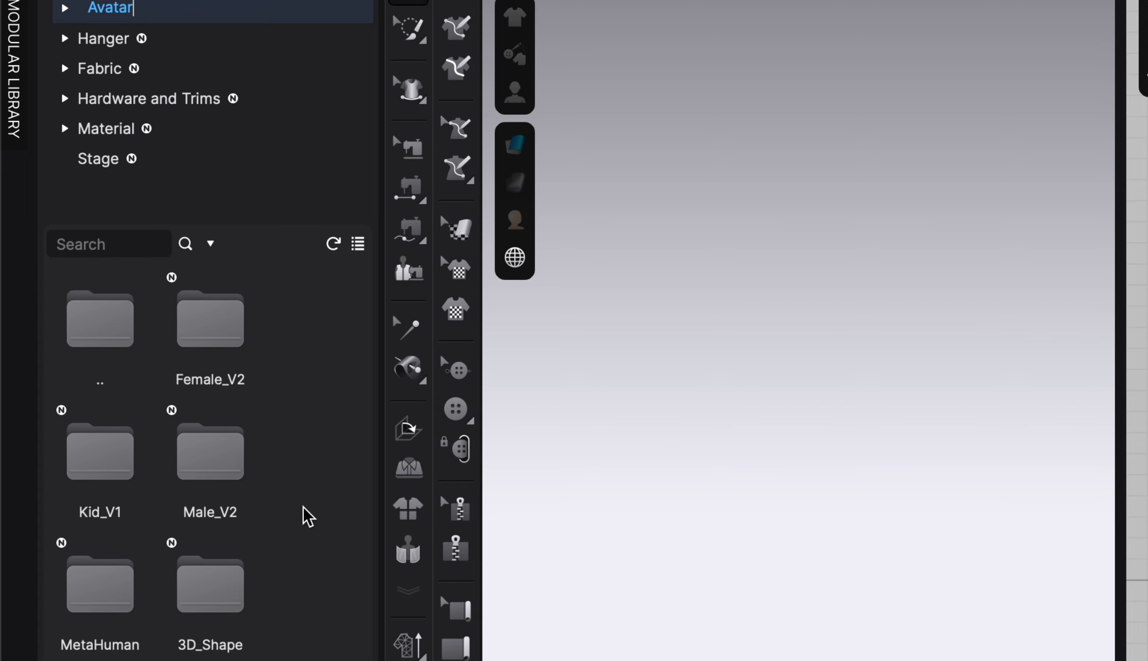
pyautogui.doubleClick(229, 346)
pyautogui.scroll(-5, 248, 588)
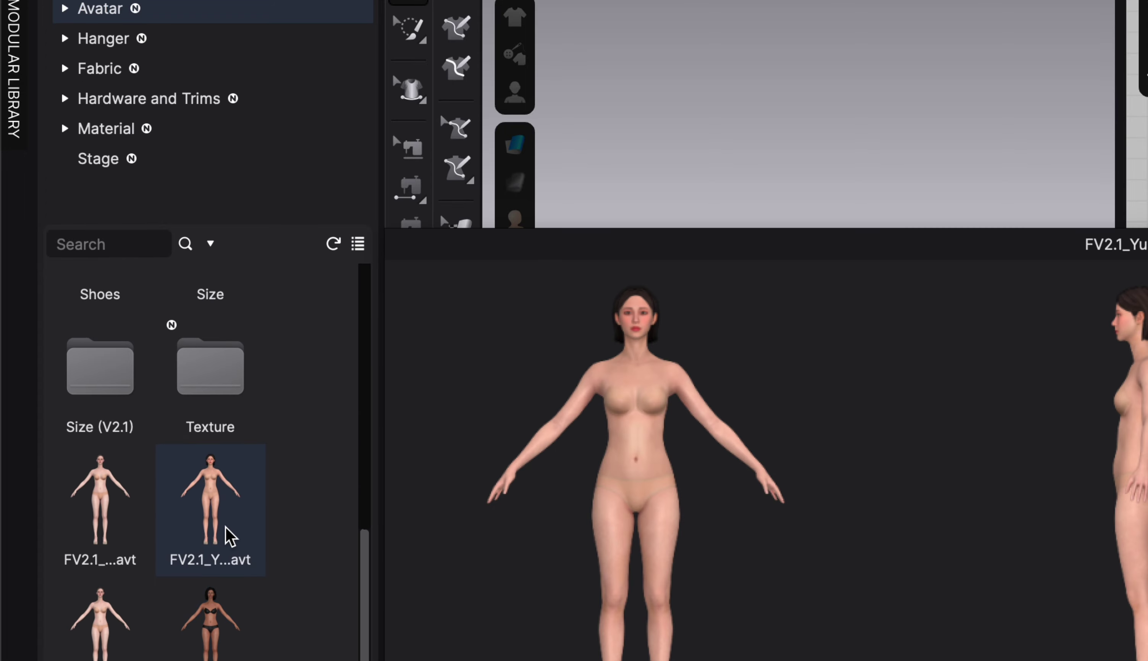
pyautogui.doubleClick(226, 540)
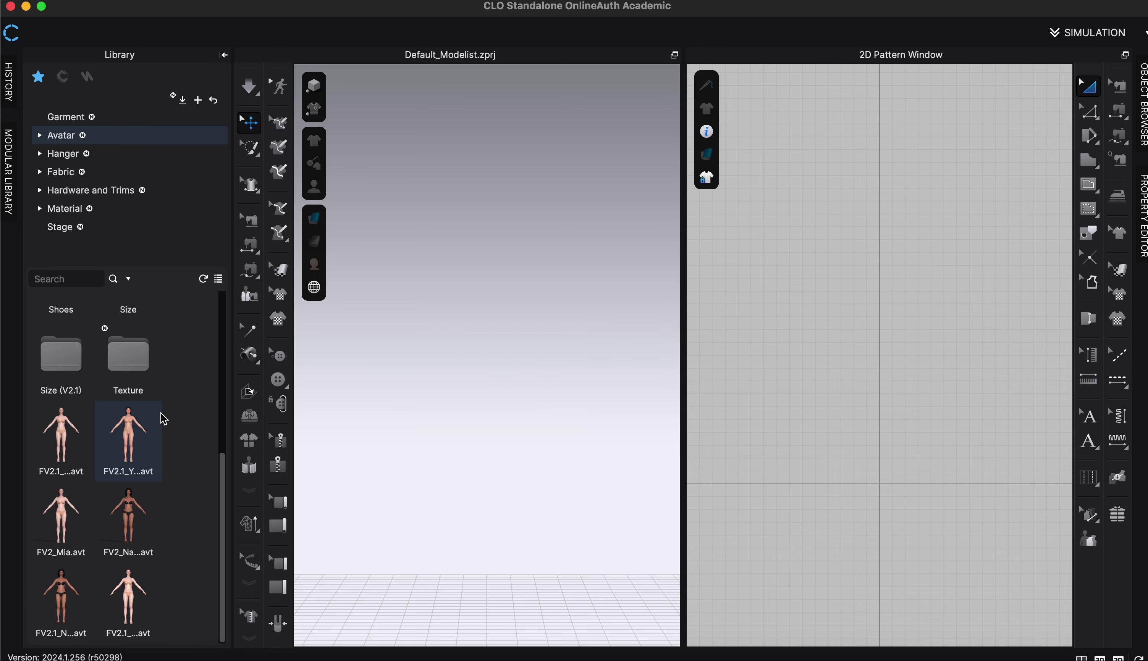
pyautogui.moveTo(161, 416)
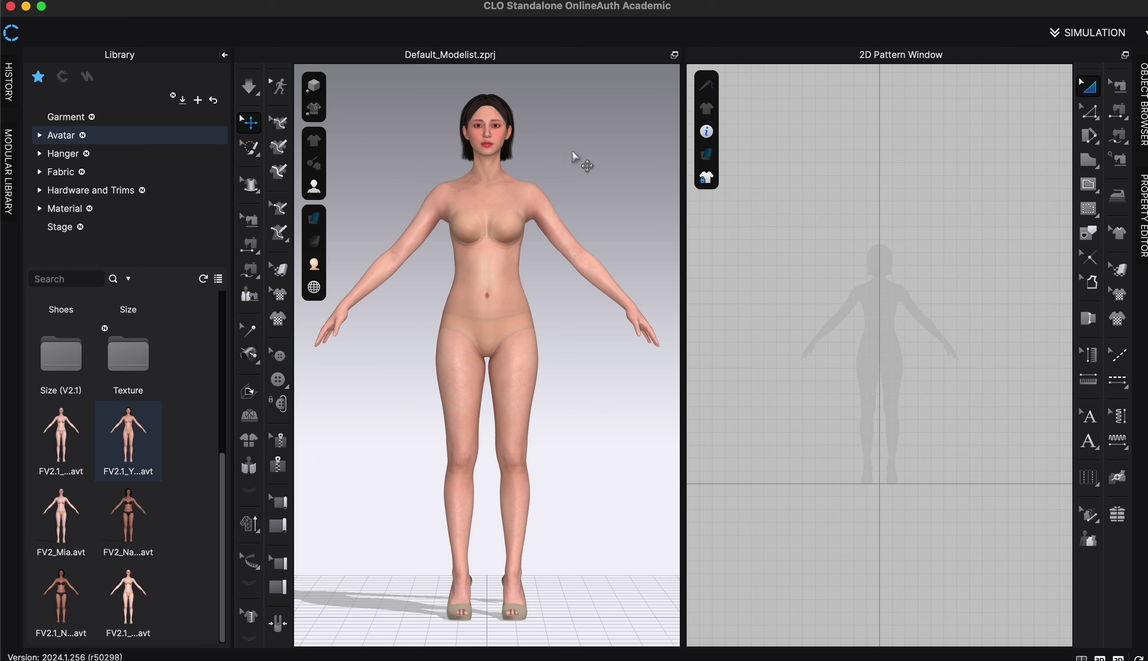
# - Examine the avatar from different angles in the 3D window and its silhouette in the 2D pattern window
pyautogui.moveTo(587, 172); pyautogui.dragTo(569, 161, button='middle')
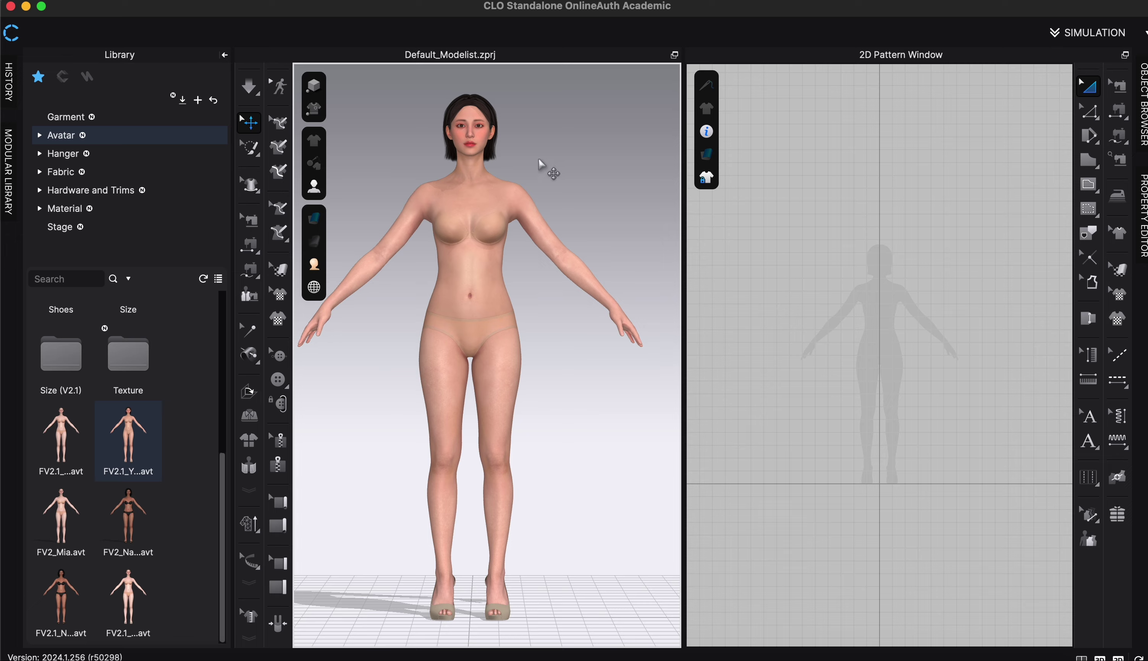
pyautogui.moveTo(421, 163)
pyautogui.mouseDown(button='middle')
pyautogui.moveTo(525, 161)
pyautogui.moveTo(339, 201)
pyautogui.moveTo(398, 157)
pyautogui.moveTo(519, 155)
pyautogui.moveTo(406, 158)
pyautogui.mouseUp(button='middle')
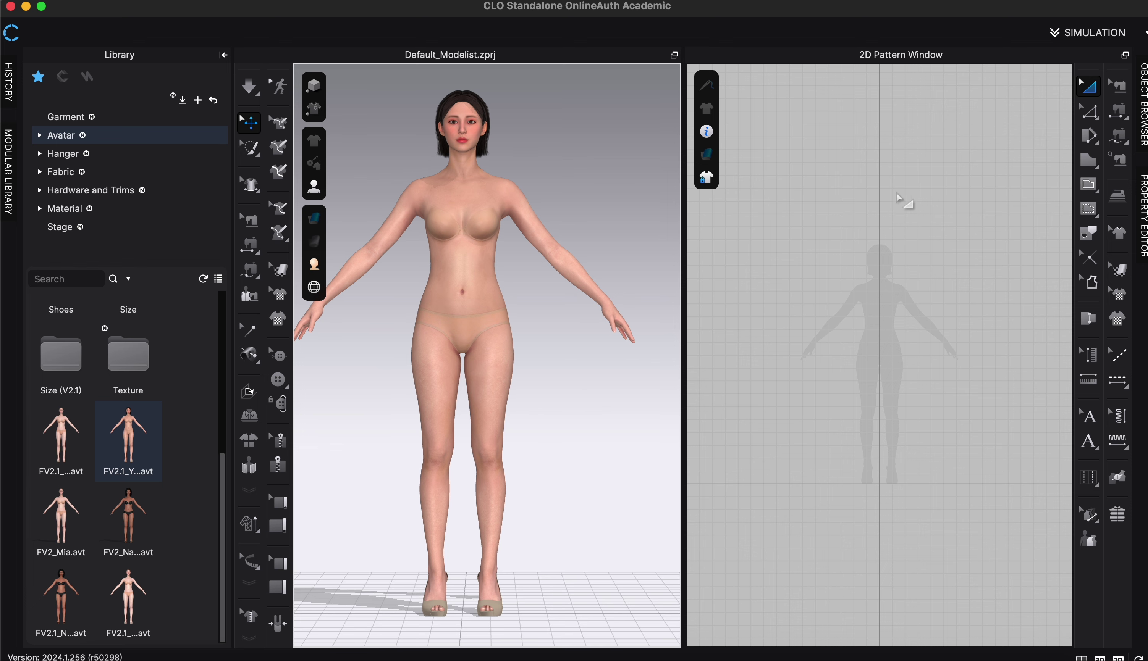
pyautogui.moveTo(902, 200); pyautogui.dragTo(926, 169, button='middle')
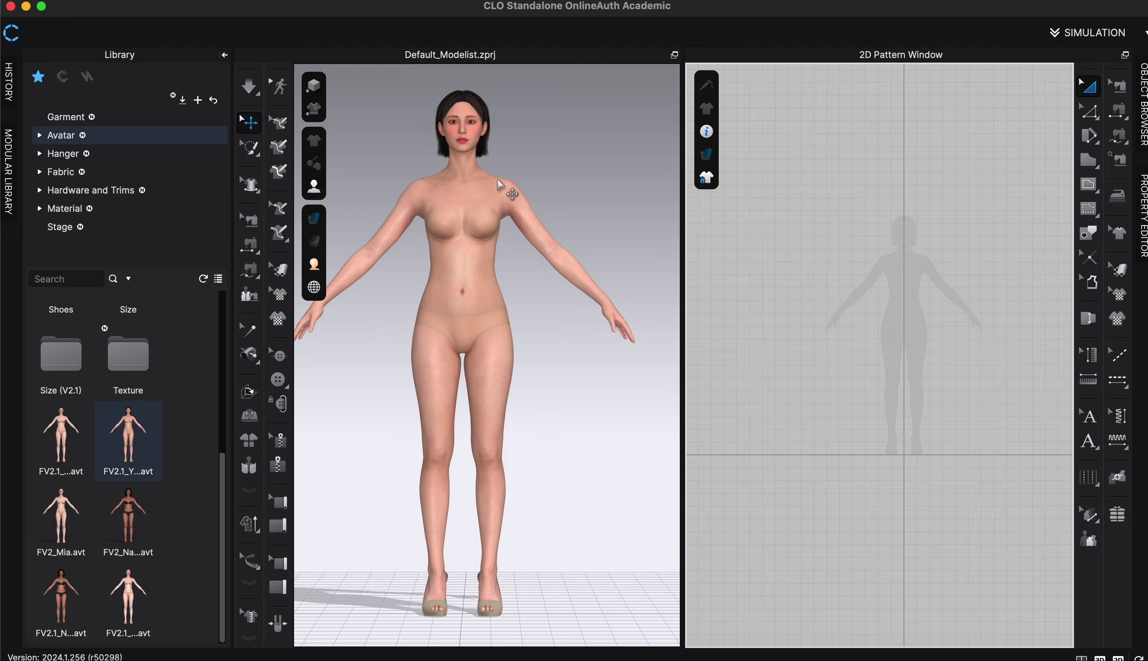
pyautogui.moveTo(524, 194); pyautogui.dragTo(541, 212, button='right')
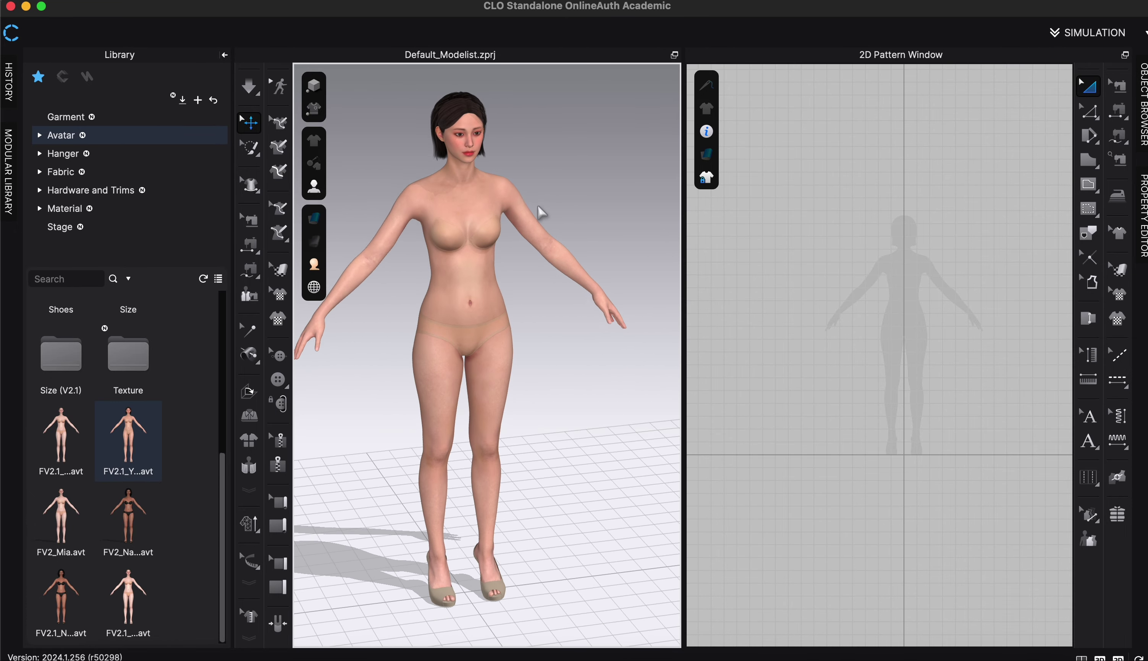
pyautogui.click(938, 1)
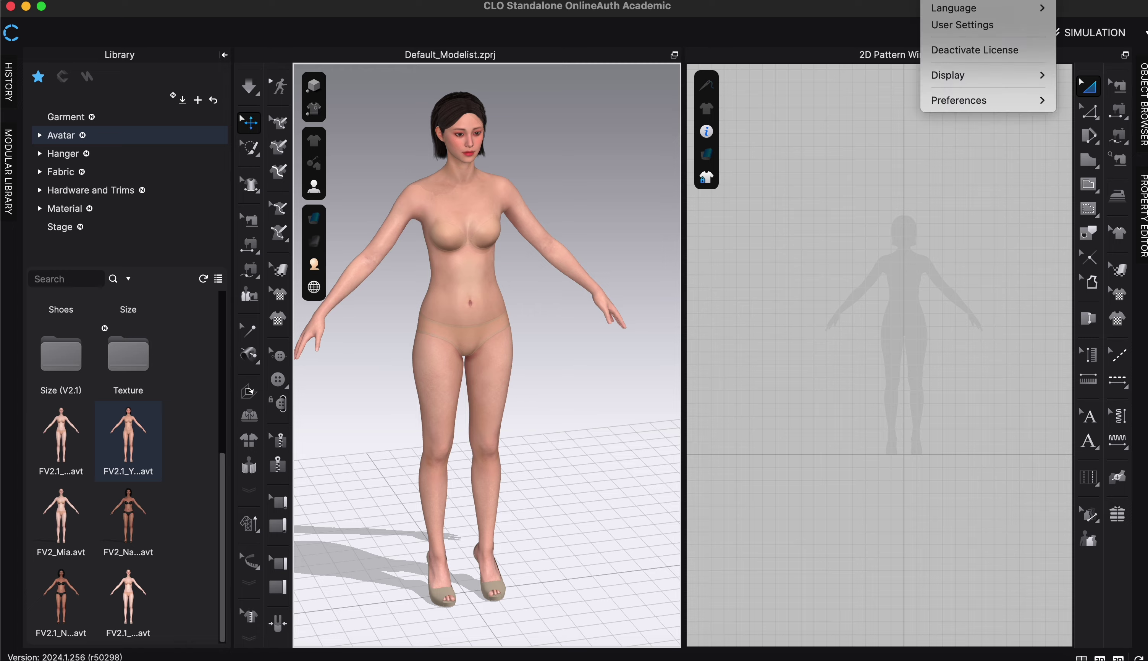
pyautogui.moveTo(952, 105)
pyautogui.click(952, 1)
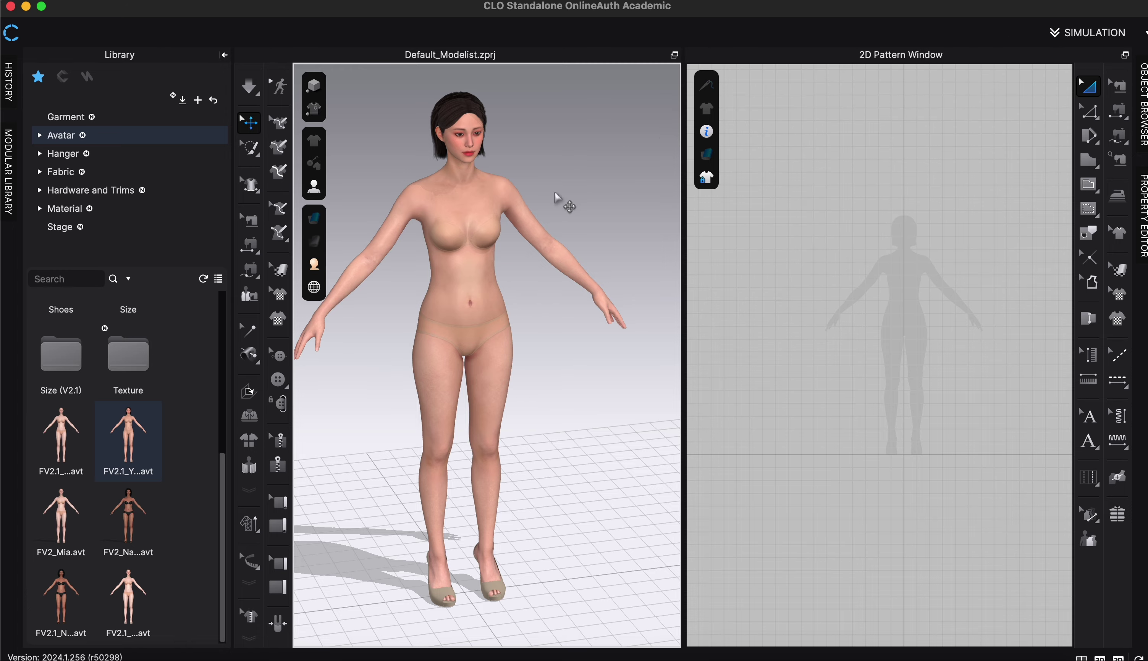
pyautogui.moveTo(555, 196)
pyautogui.mouseDown(button='right')
pyautogui.moveTo(402, 184)
pyautogui.moveTo(553, 196)
pyautogui.moveTo(544, 184)
pyautogui.mouseUp(button='right')
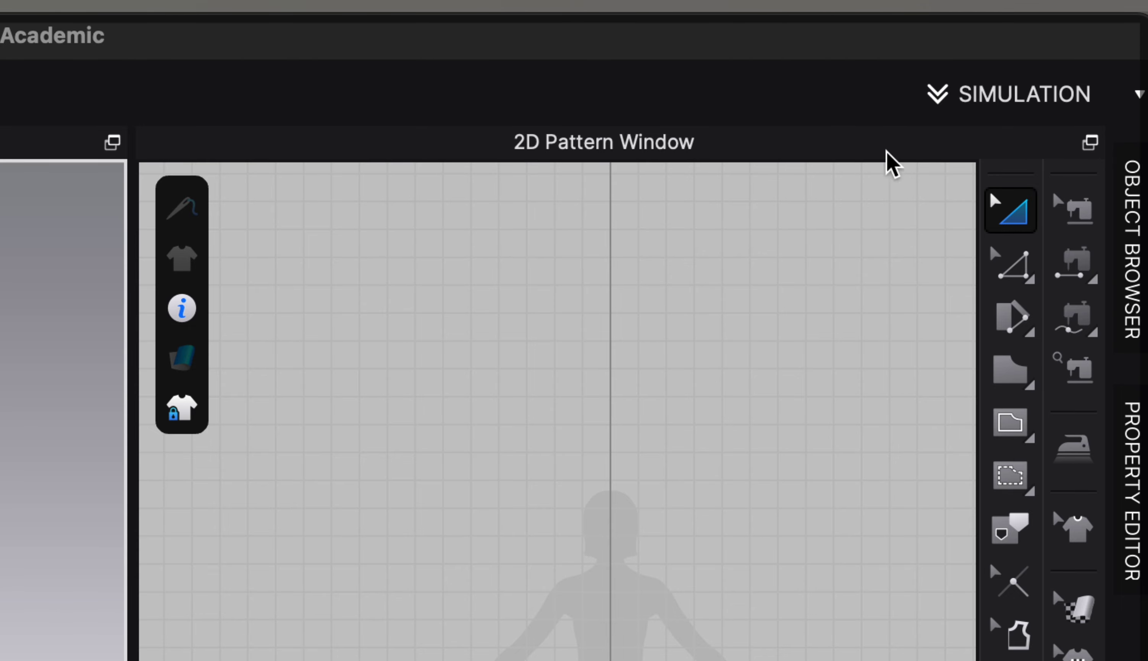
pyautogui.click(1015, 267)
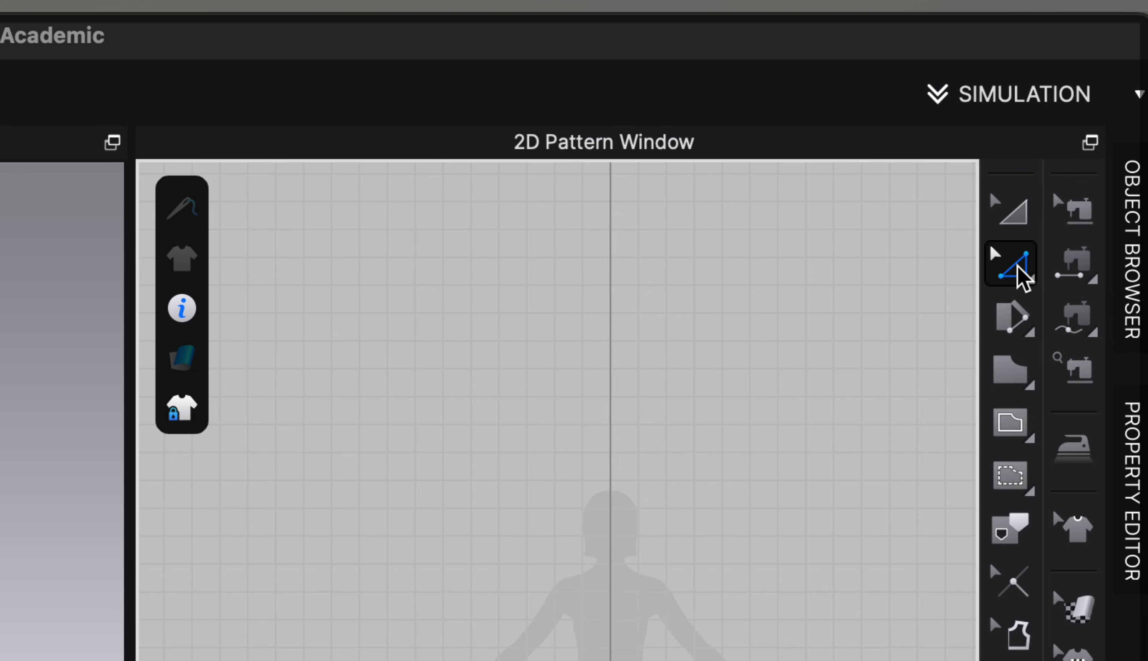
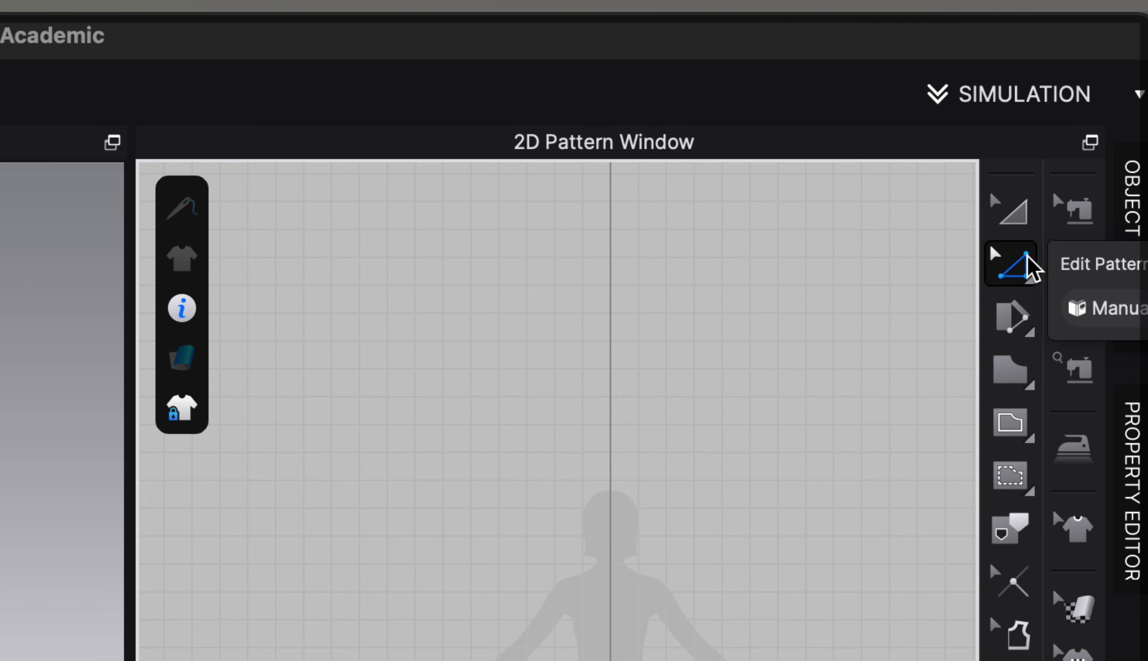
pyautogui.click(1027, 267)
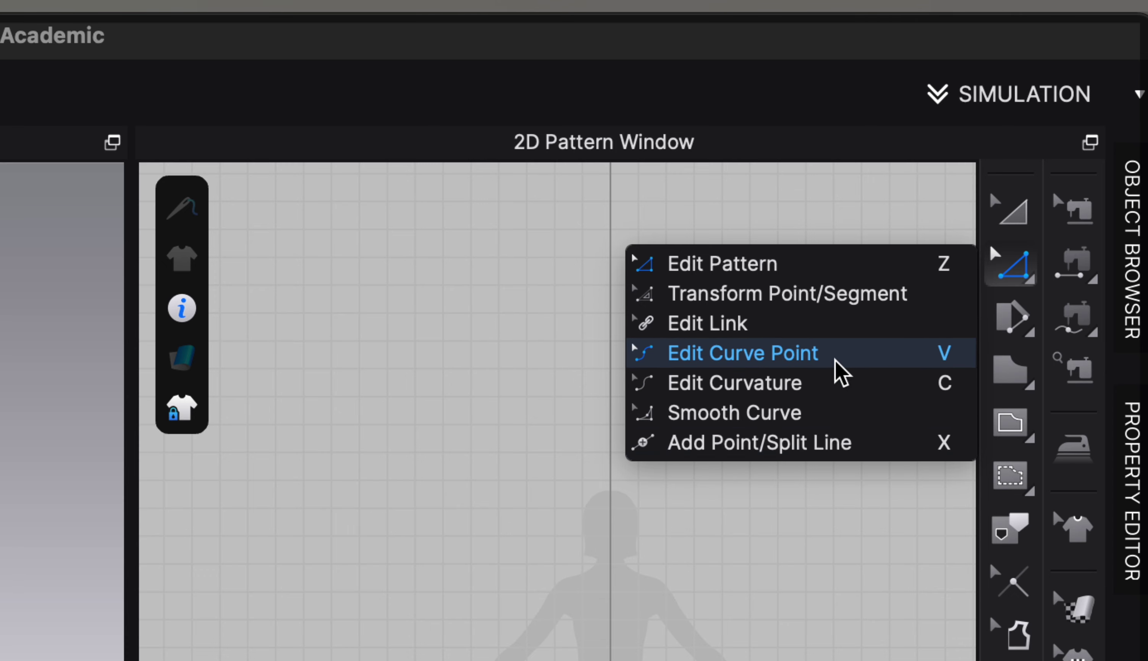
pyautogui.click(1001, 285)
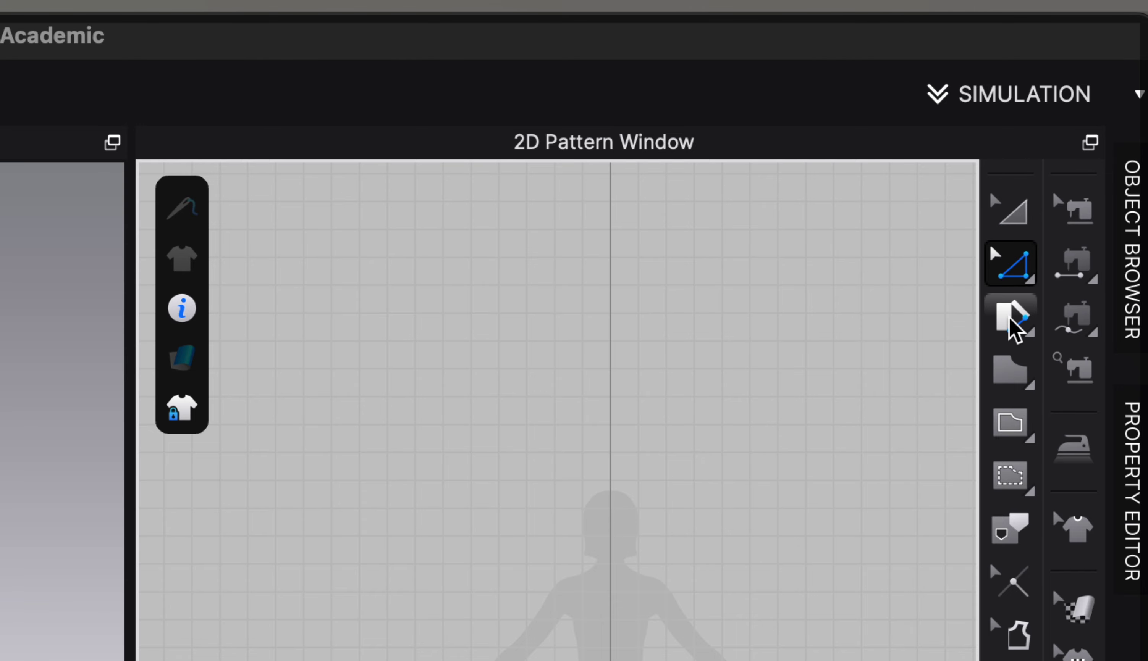
pyautogui.click(1003, 364)
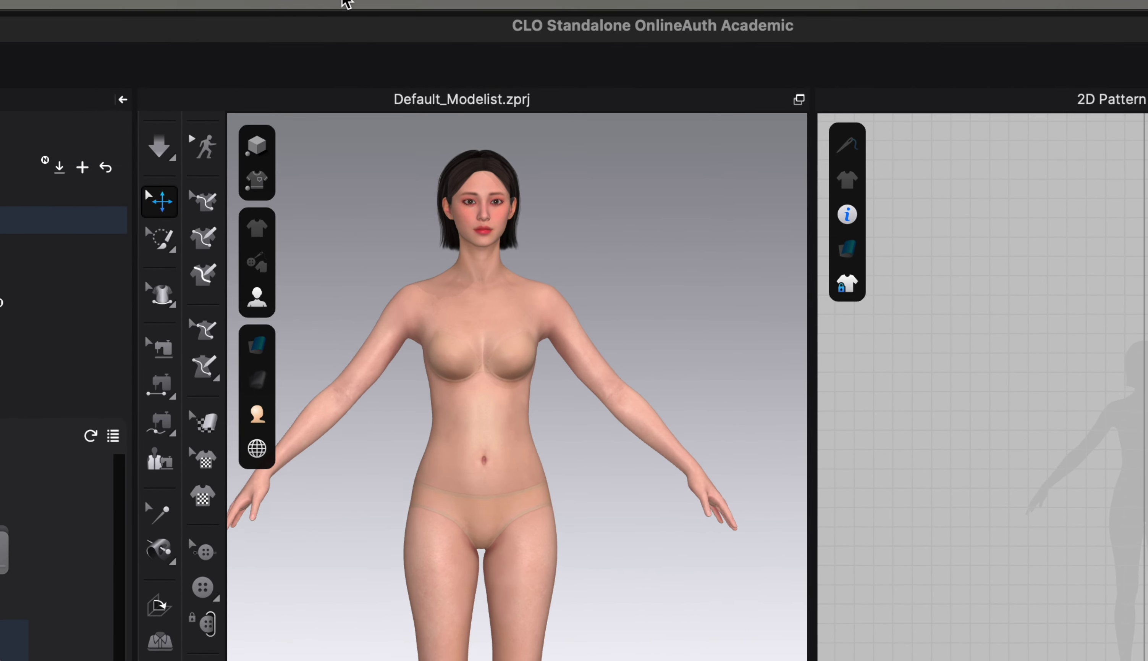
# - Open the Avatar Editor to review the avatar's body size measurements, and close it
pyautogui.click(346, 2)
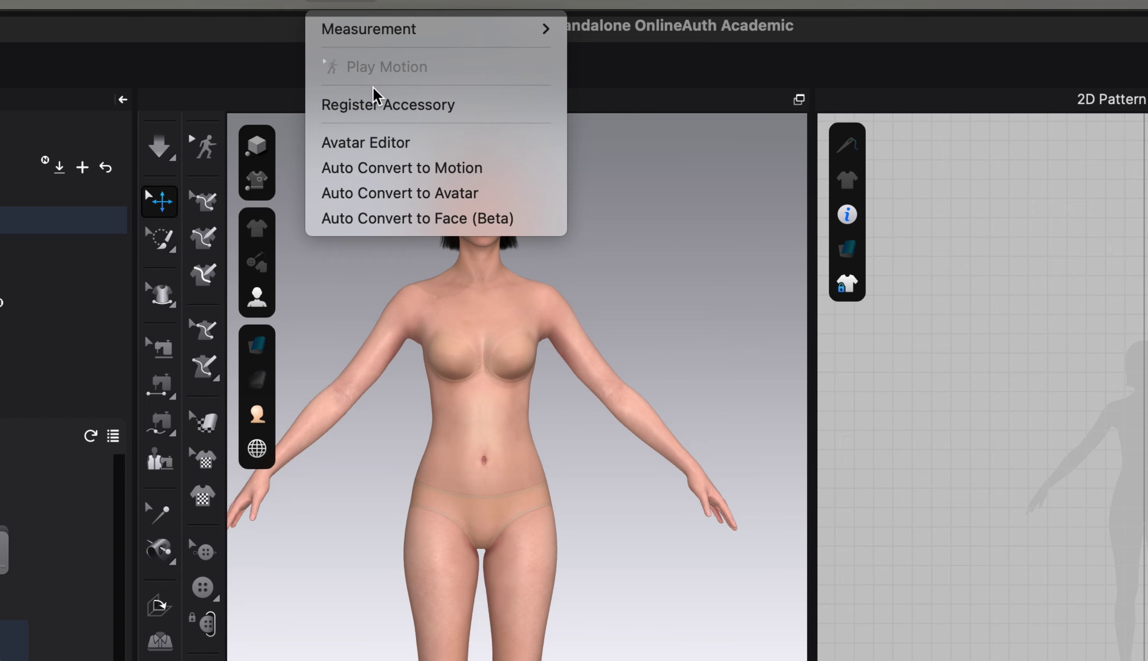
pyautogui.click(376, 145)
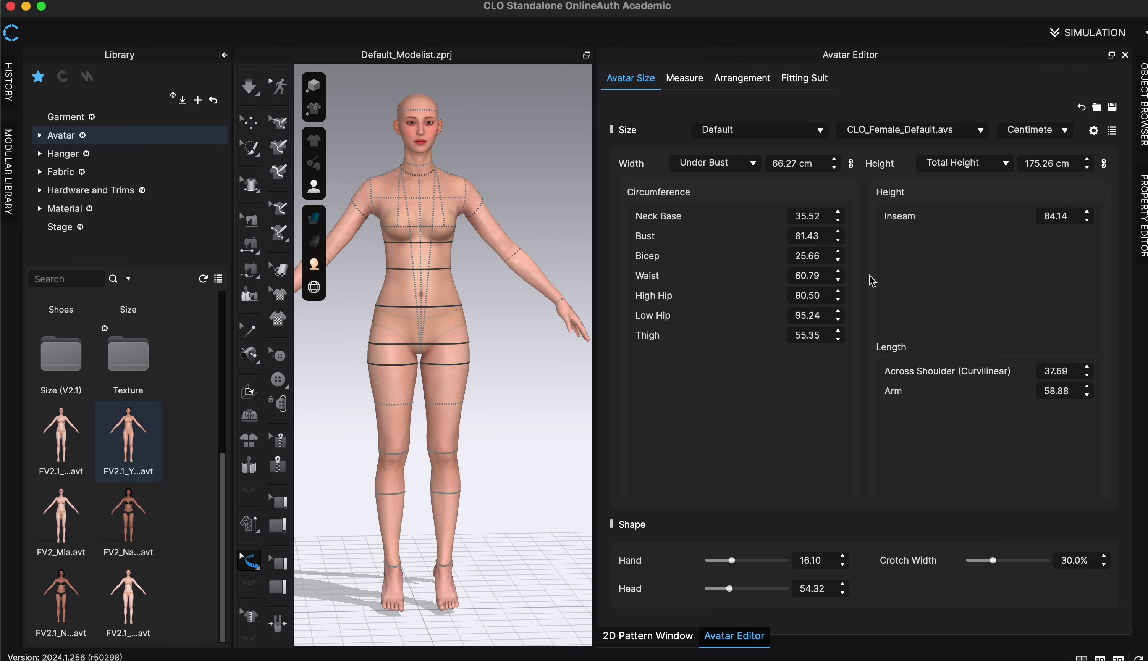
pyautogui.click(1124, 55)
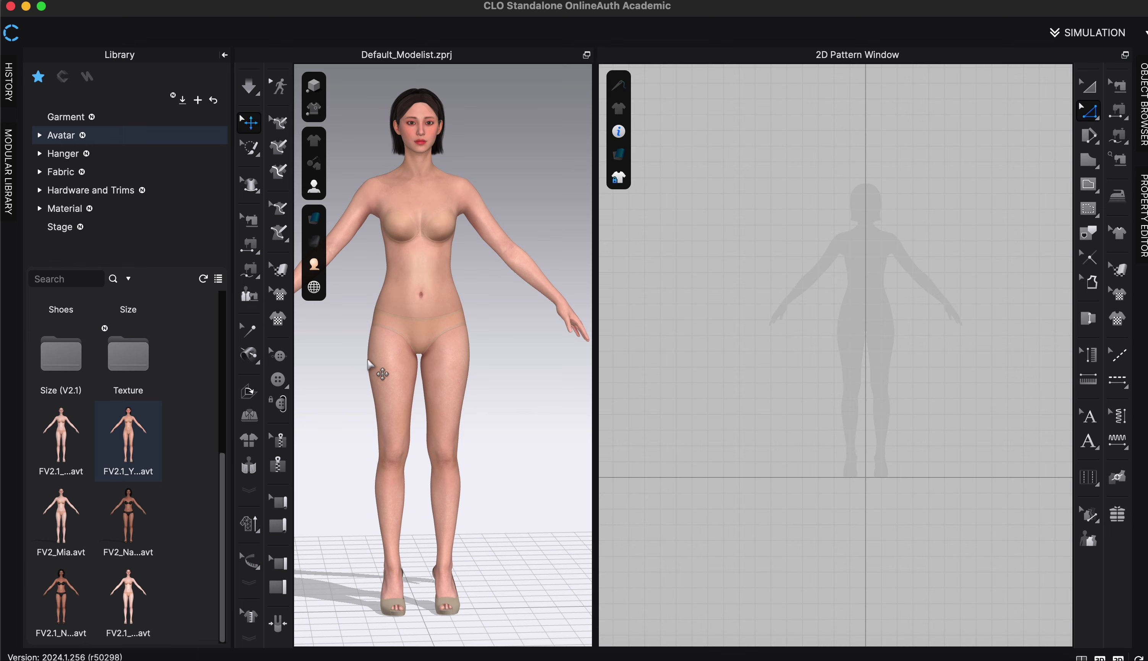
# - Show the avatar measures on the body in the 3D window
pyautogui.moveTo(417, 276)
pyautogui.mouseDown(button='right')
pyautogui.moveTo(584, 266)
pyautogui.moveTo(423, 282)
pyautogui.moveTo(420, 271)
pyautogui.mouseUp(button='right')
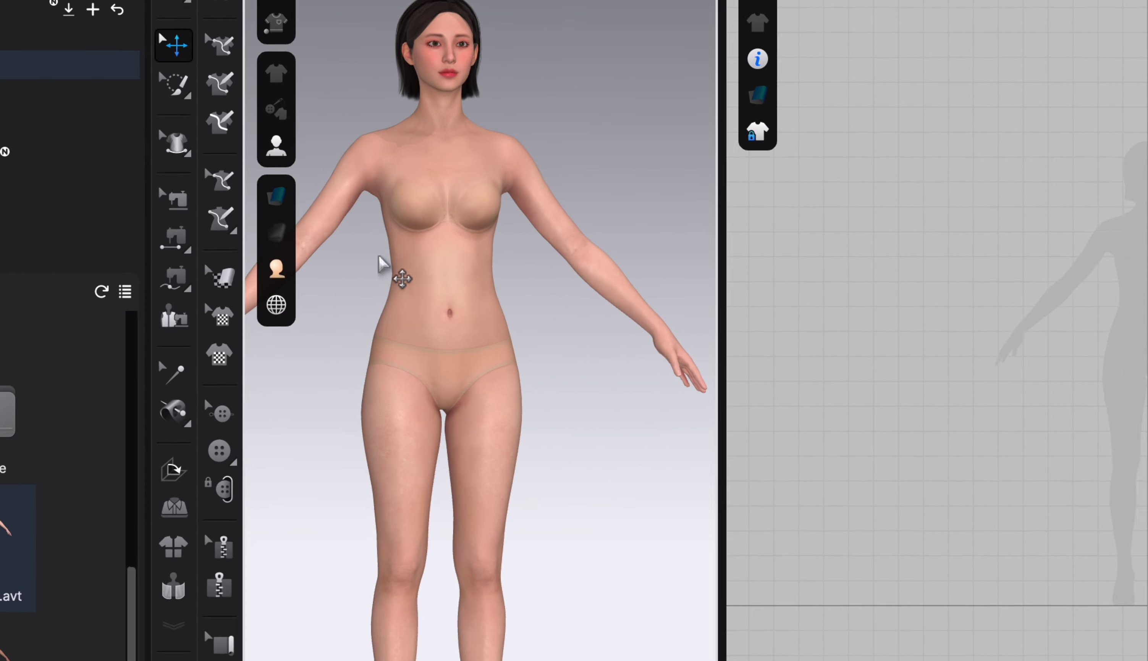
pyautogui.moveTo(255, 119)
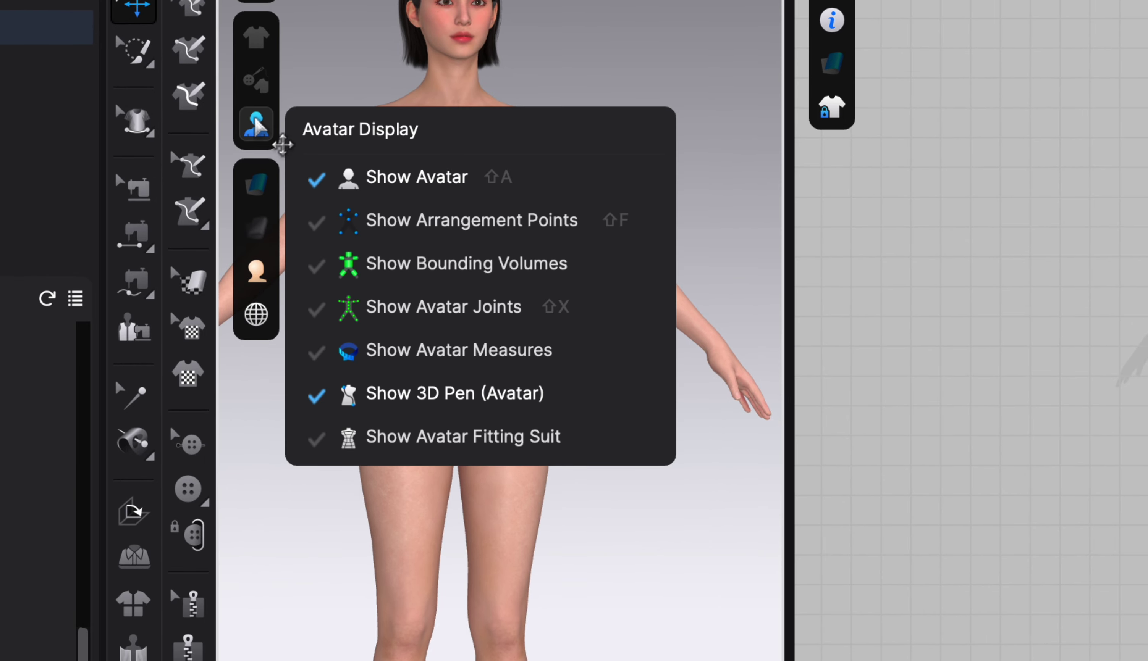
pyautogui.click(351, 353)
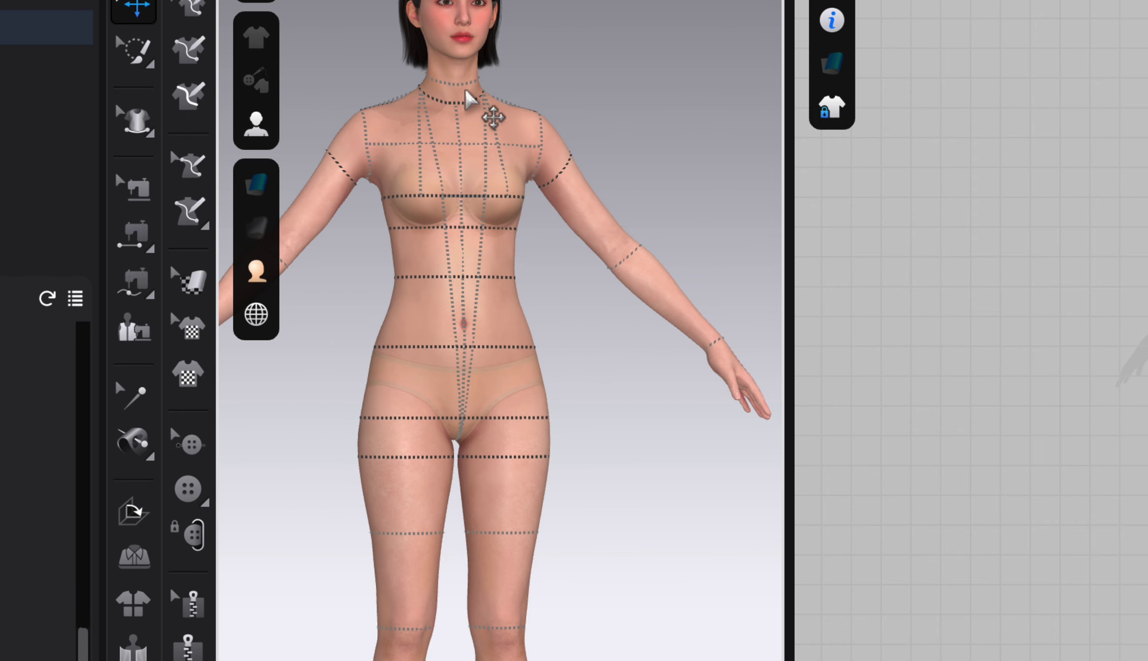
# - Check the high hip and low hip circumferences on the avatar's measurement lines from several angles
pyautogui.moveTo(610, 415)
pyautogui.mouseDown(button='right')
pyautogui.moveTo(408, 407)
pyautogui.moveTo(599, 415)
pyautogui.mouseUp(button='right')
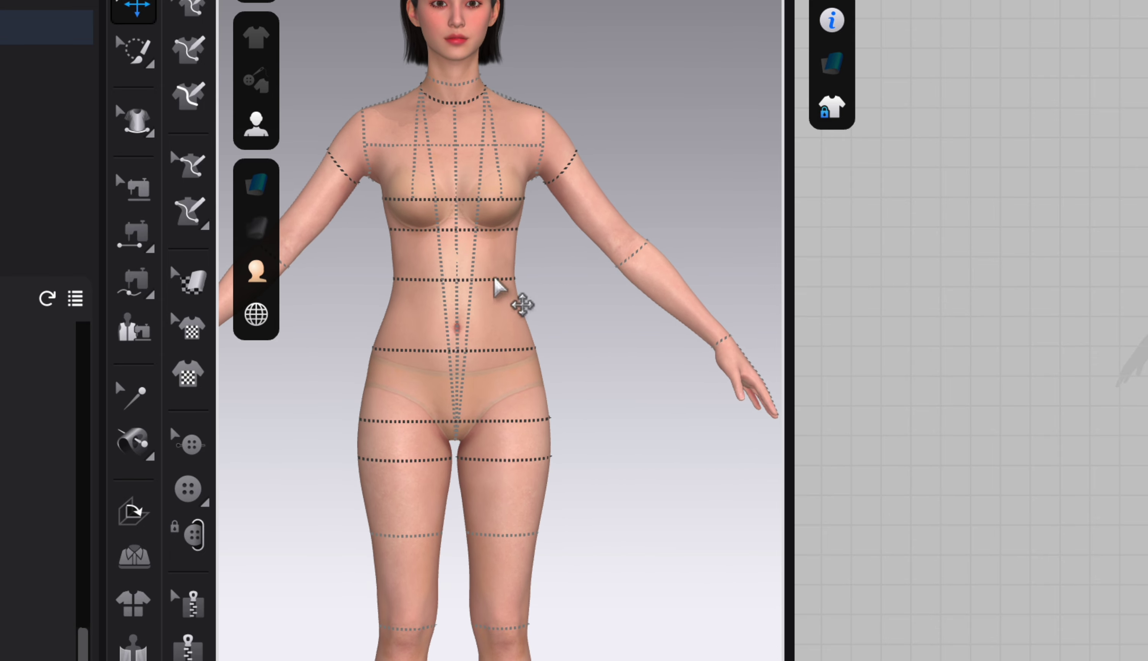
pyautogui.click(496, 351)
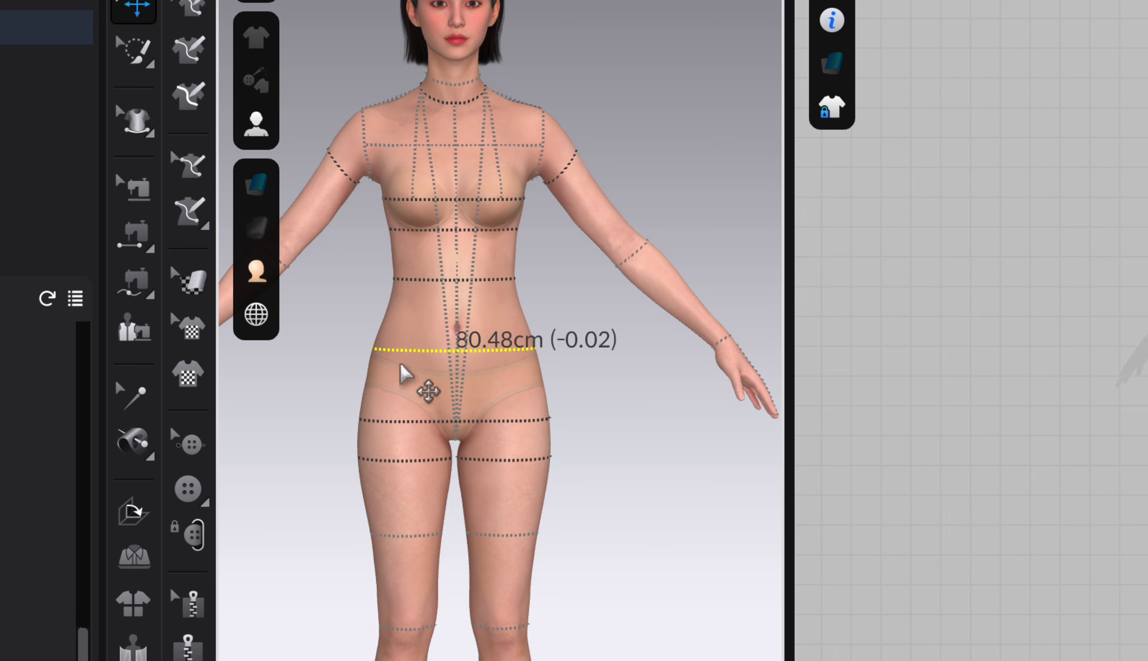
pyautogui.moveTo(401, 365)
pyautogui.mouseDown(button='right')
pyautogui.moveTo(482, 364)
pyautogui.moveTo(410, 374)
pyautogui.mouseUp(button='right')
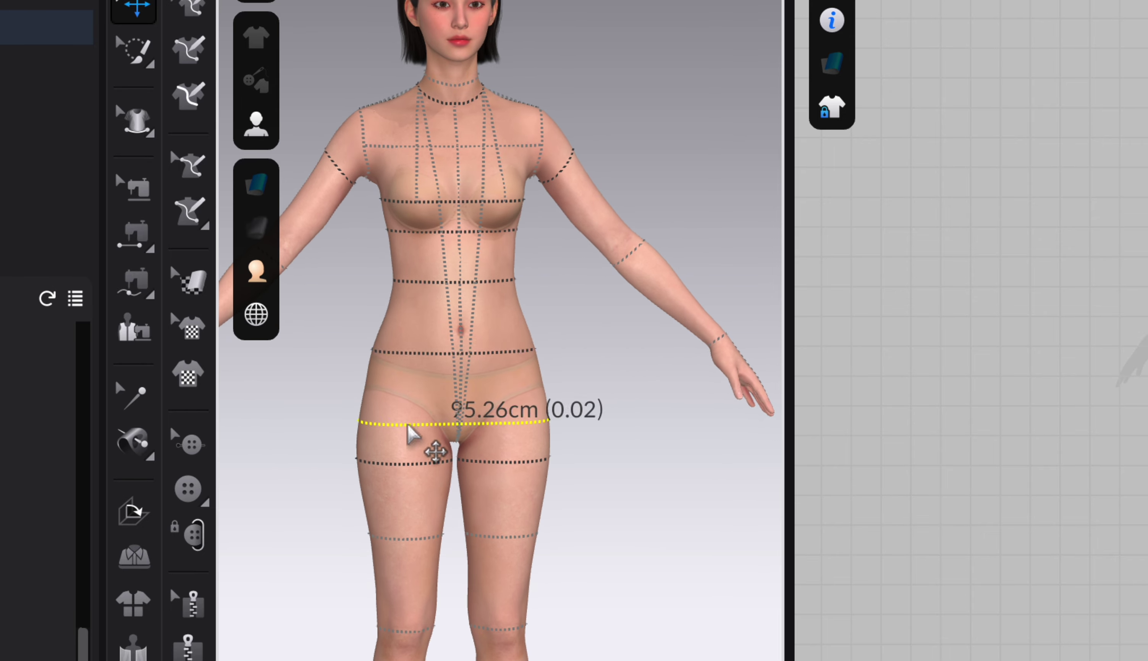
pyautogui.moveTo(410, 435); pyautogui.dragTo(458, 434, button='right')
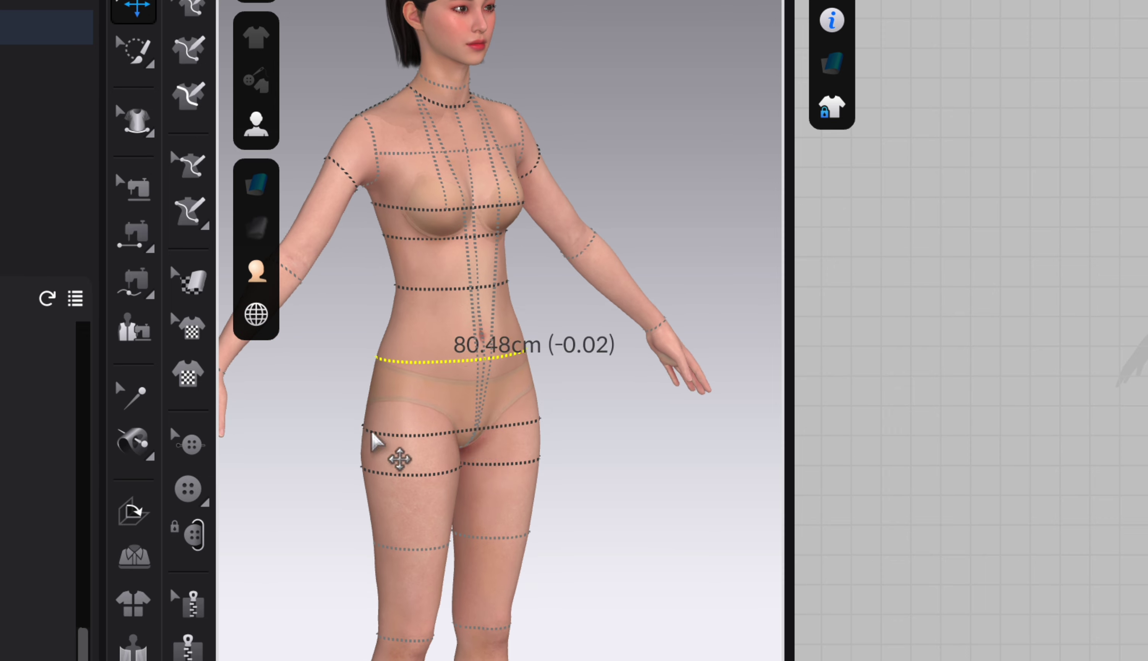
pyautogui.moveTo(373, 439); pyautogui.dragTo(387, 356, button='right')
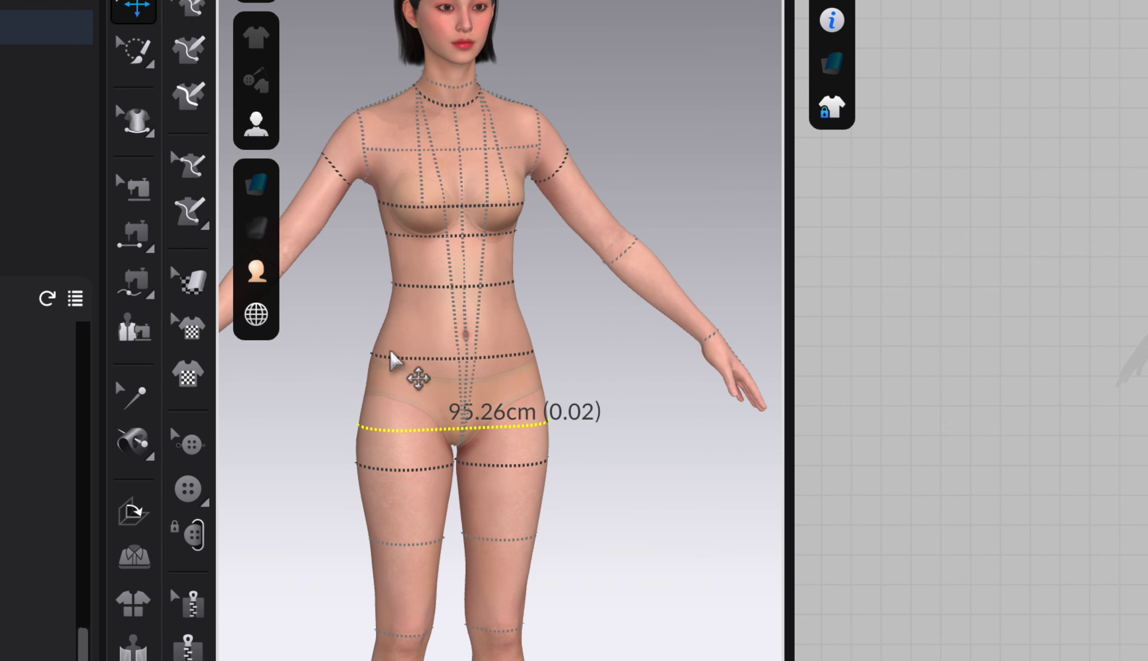
pyautogui.moveTo(436, 417); pyautogui.dragTo(448, 426, button='right')
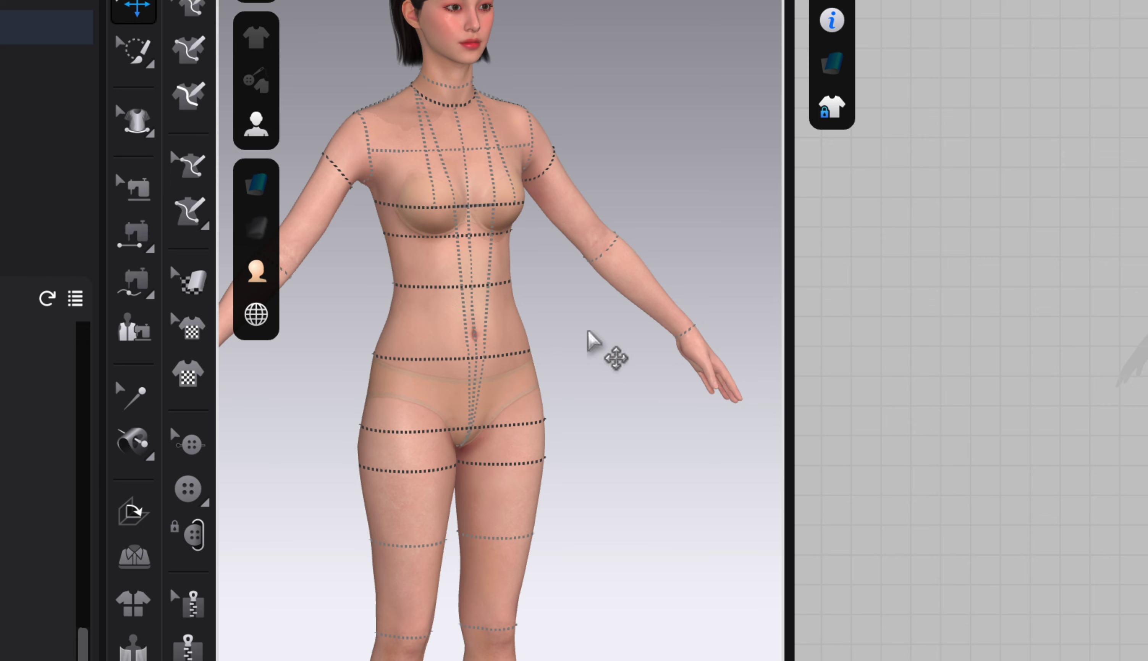
pyautogui.moveTo(477, 374); pyautogui.dragTo(410, 389, button='right')
pyautogui.scroll(-2, 413, 387)
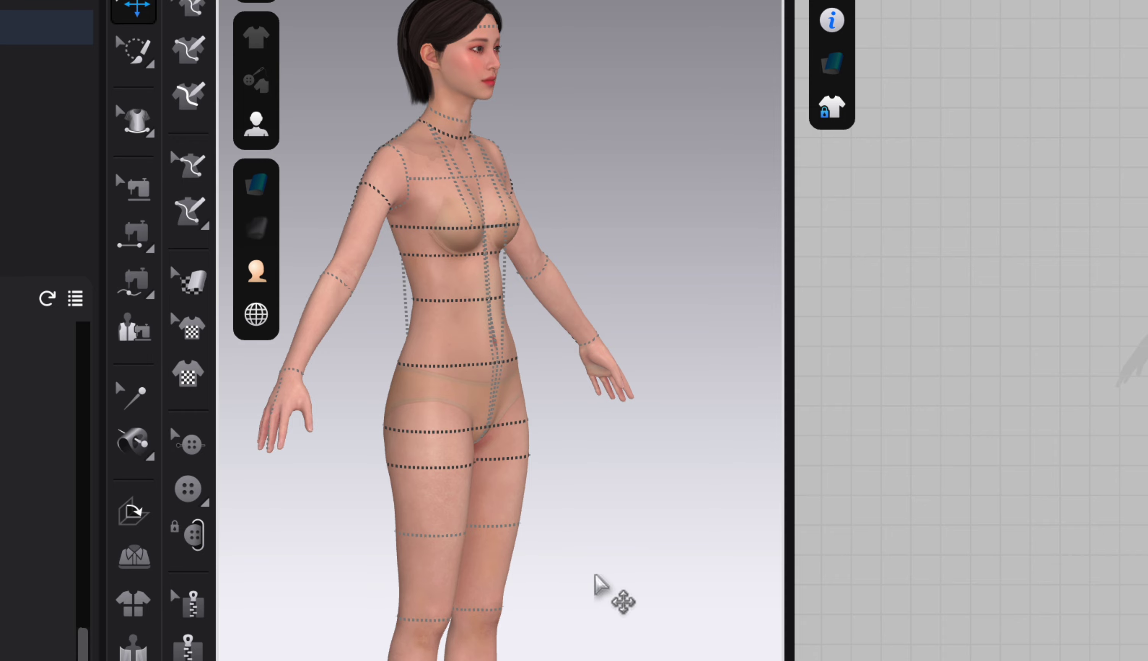
# - Hide the avatar measures on the body
pyautogui.press('2')
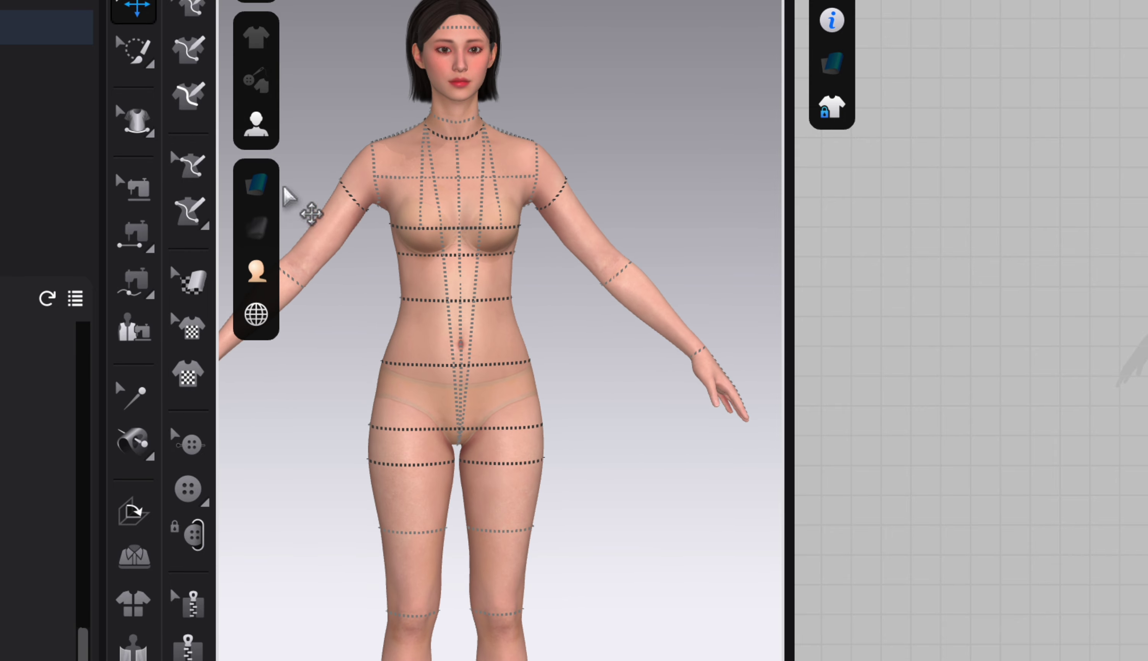
pyautogui.moveTo(274, 123)
pyautogui.click(441, 352)
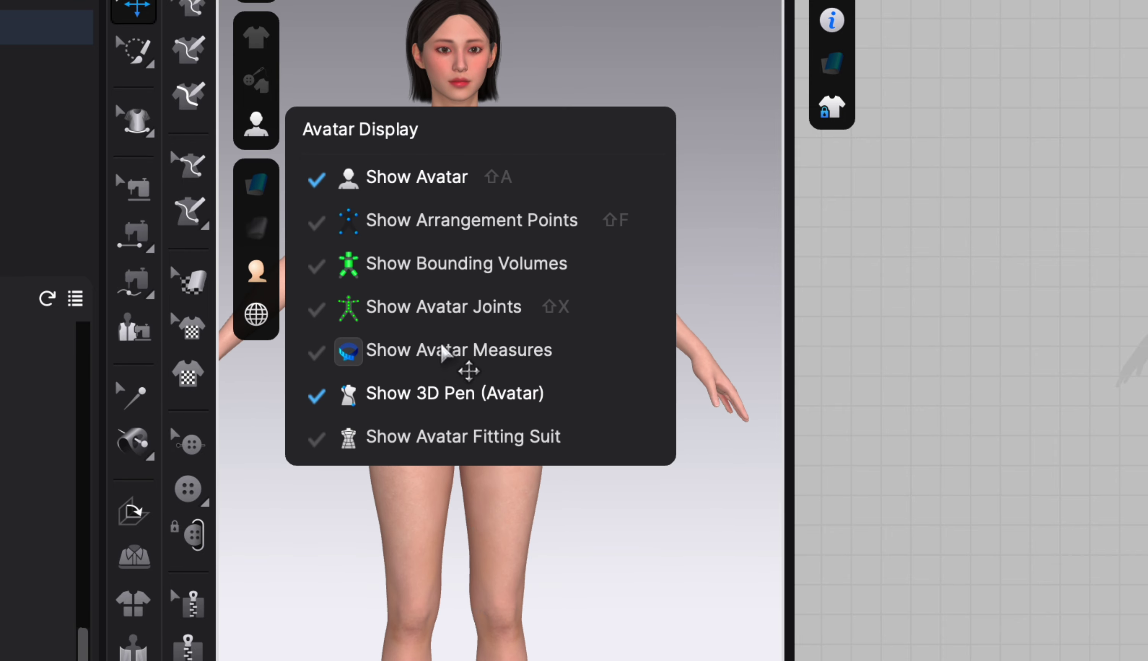
# - Create a rectangle pattern piece 49.5 cm wide and 65 cm high over the avatar's silhouette
pyautogui.scroll(3, 897, 302)
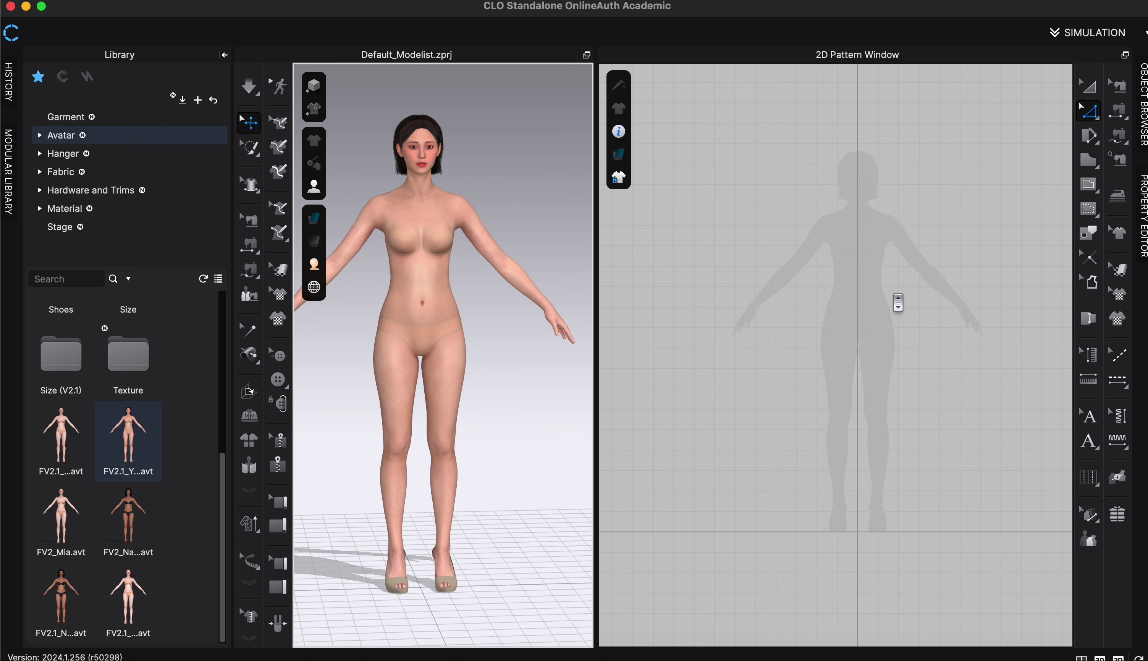
pyautogui.scroll(3, 871, 305)
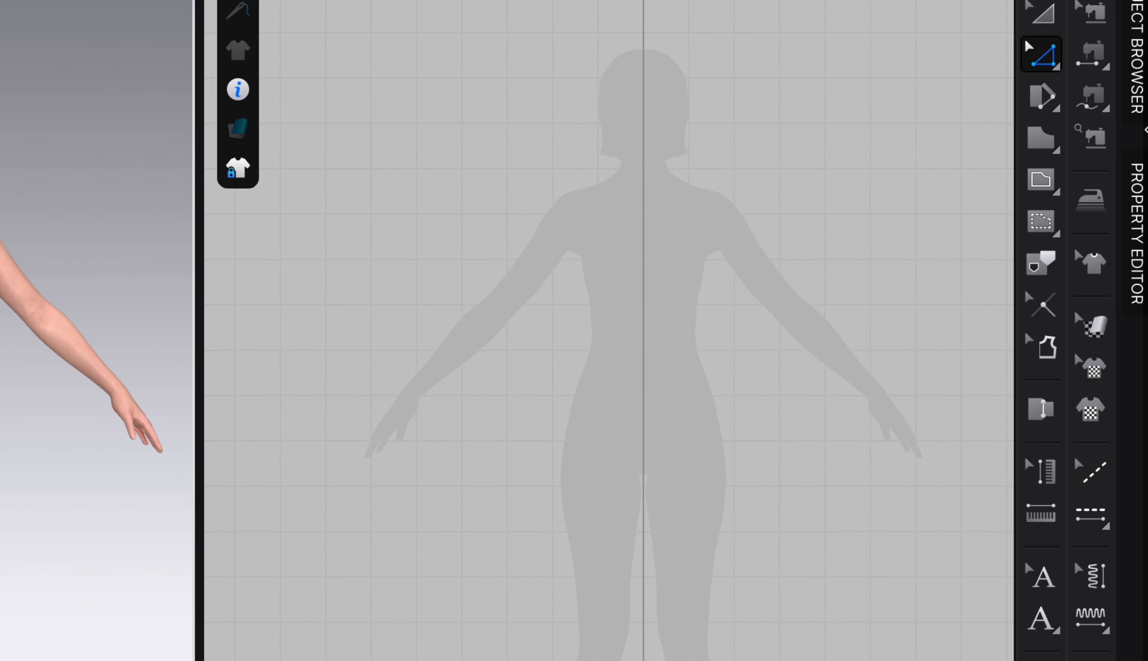
pyautogui.click(1044, 145)
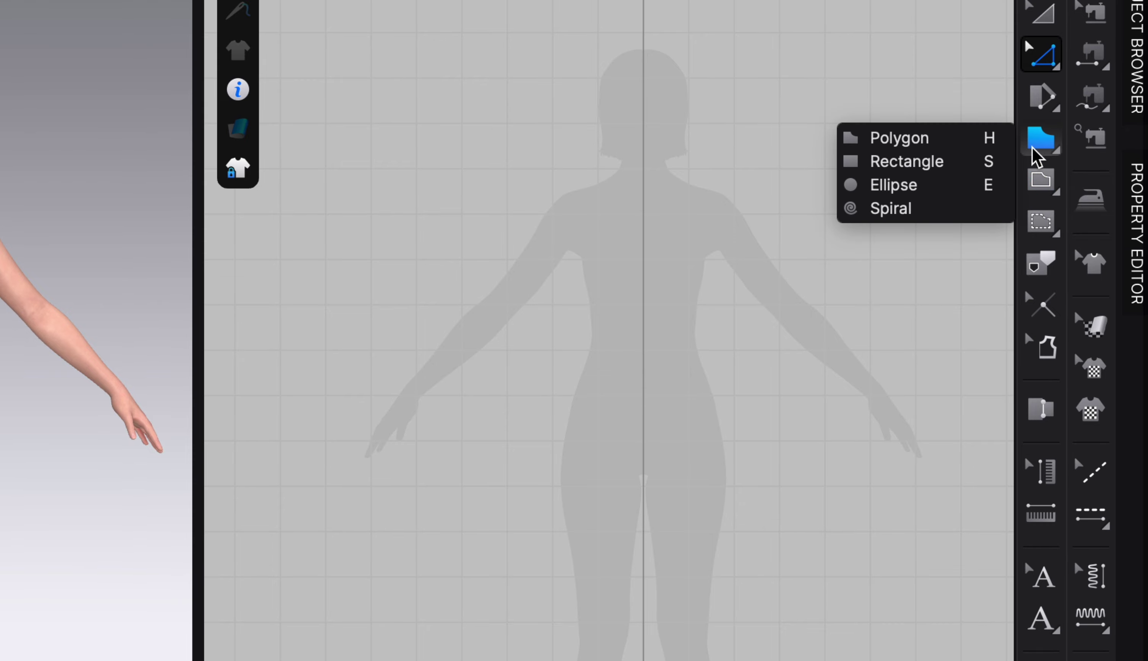
pyautogui.click(954, 163)
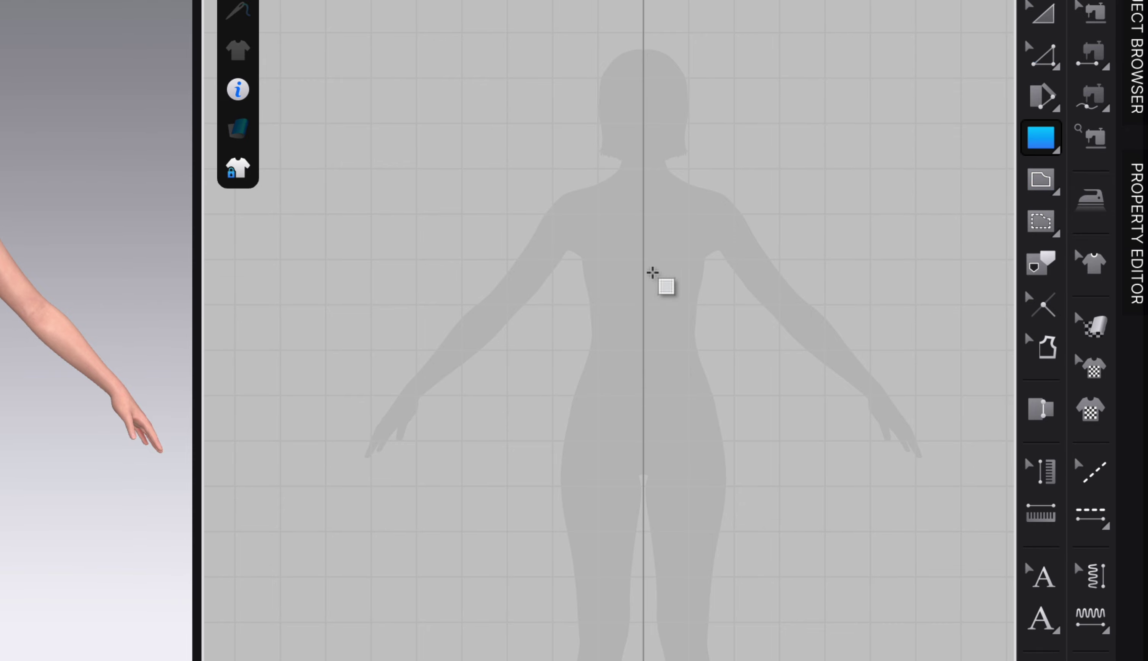
pyautogui.click(643, 285)
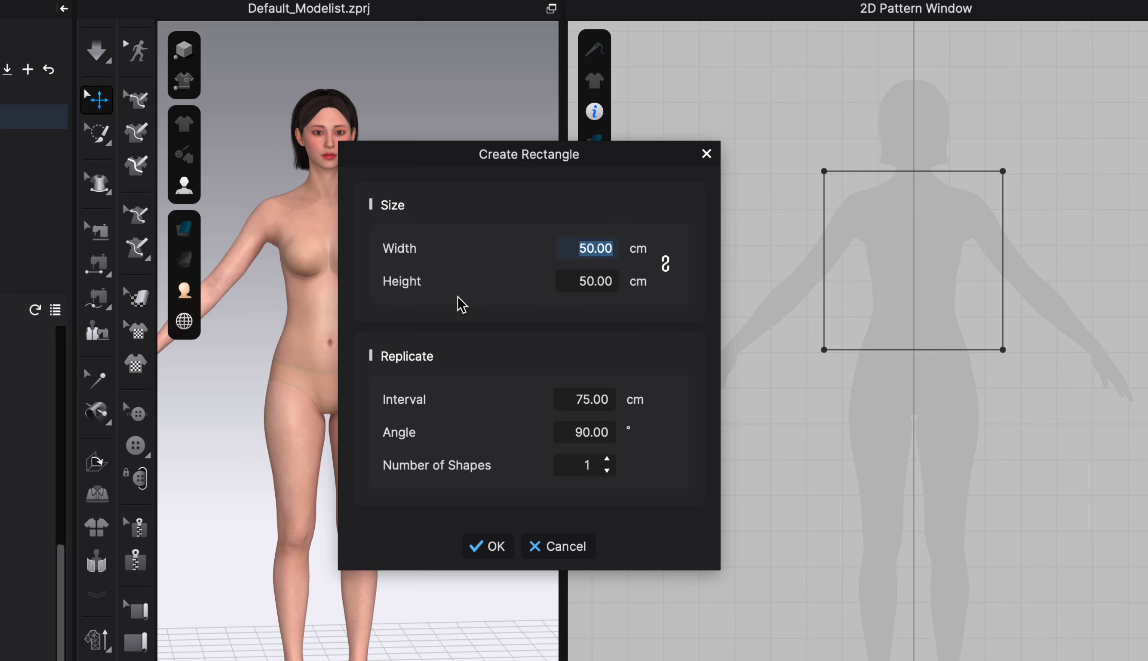
pyautogui.write('4')
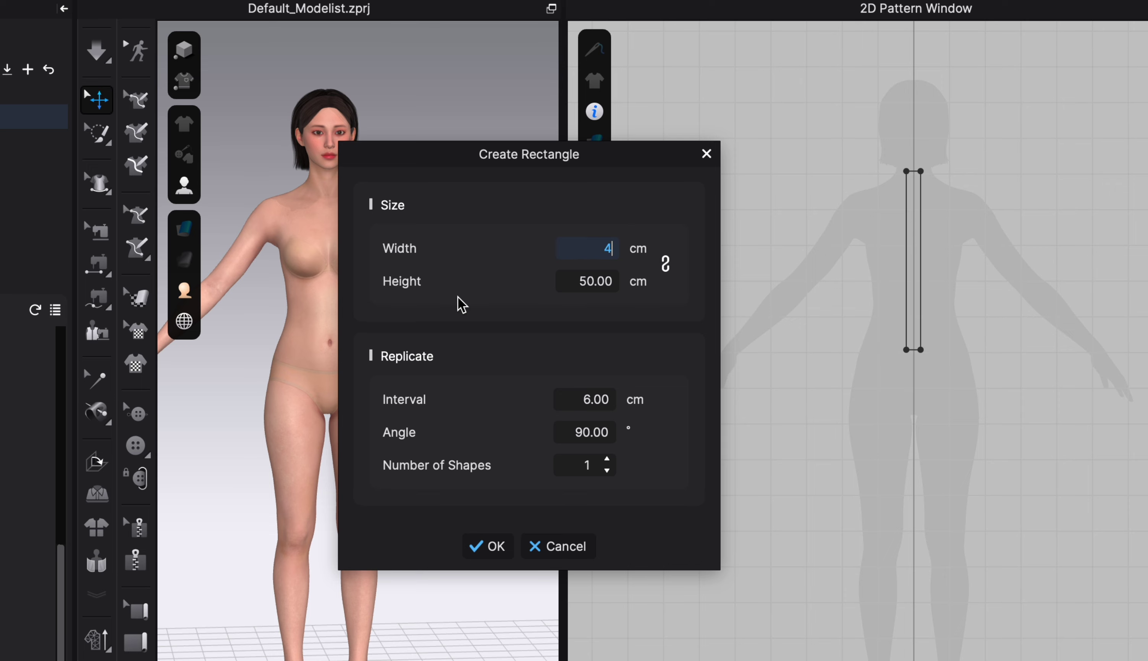
pyautogui.write('9.5')
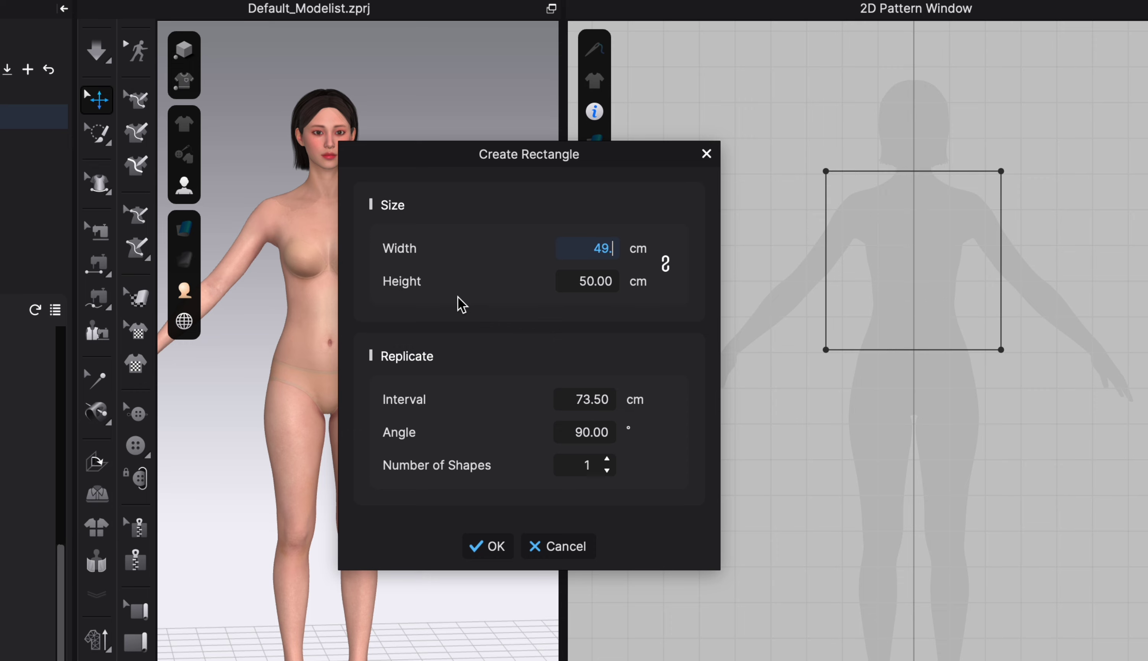
pyautogui.click(587, 278)
pyautogui.moveTo(586, 277); pyautogui.dragTo(667, 288)
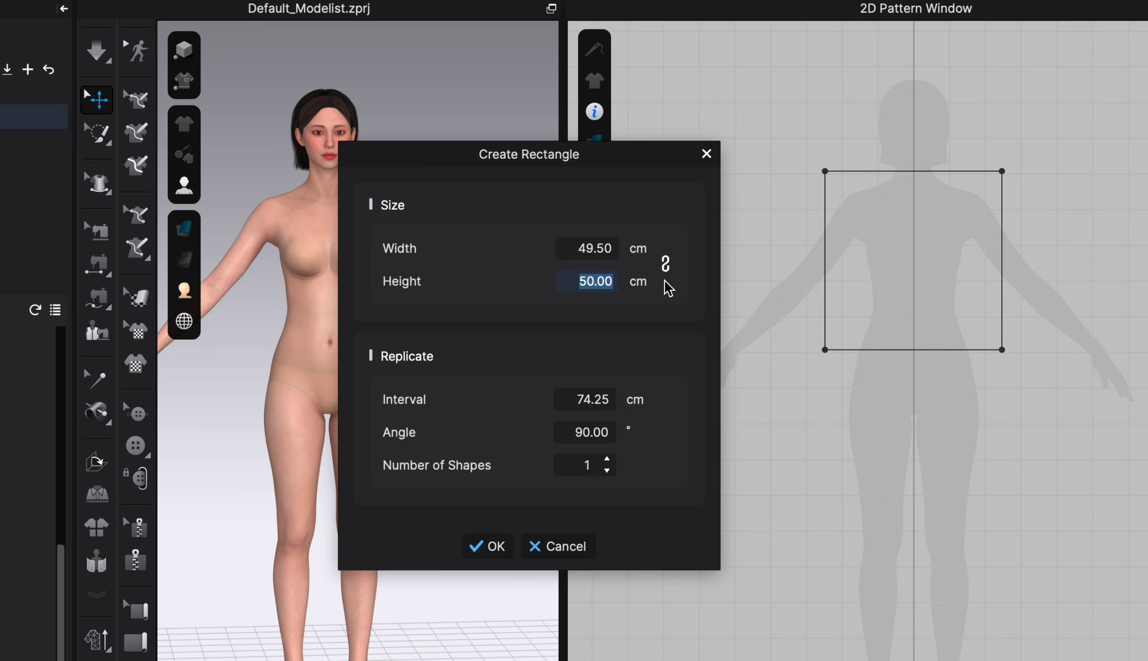
pyautogui.write('65')
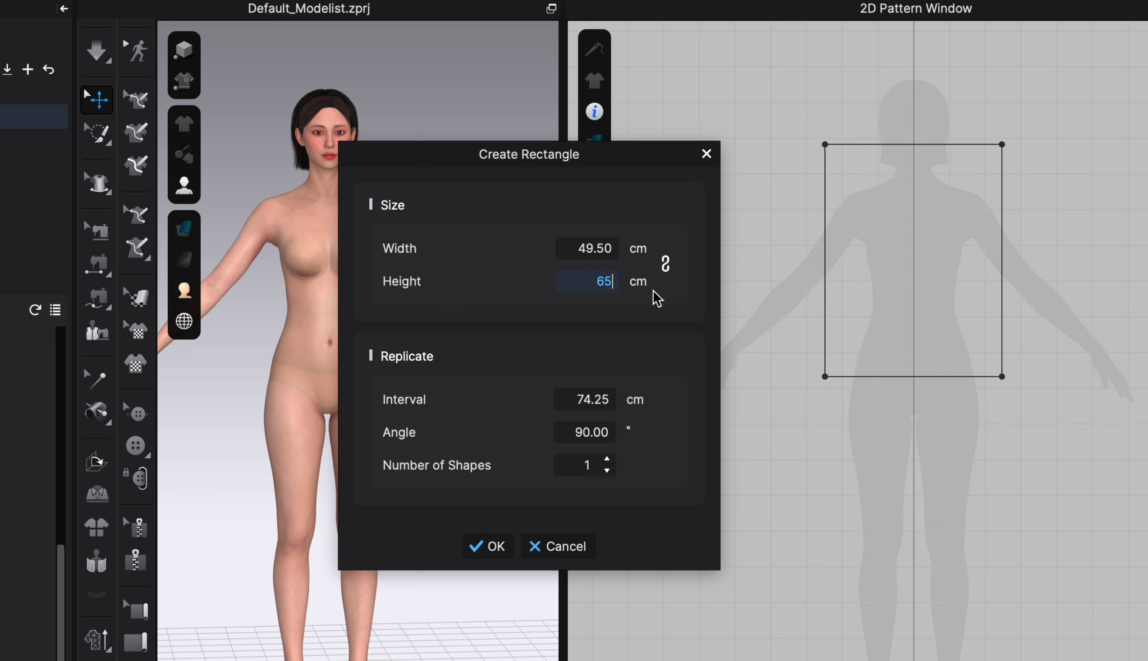
pyautogui.click(490, 546)
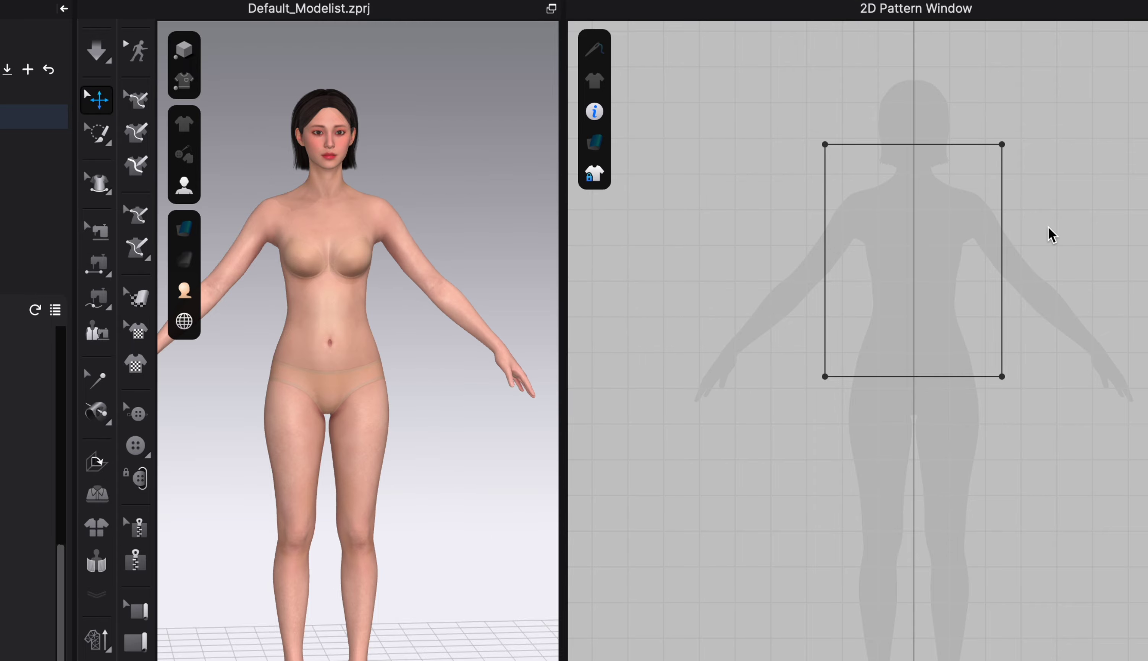
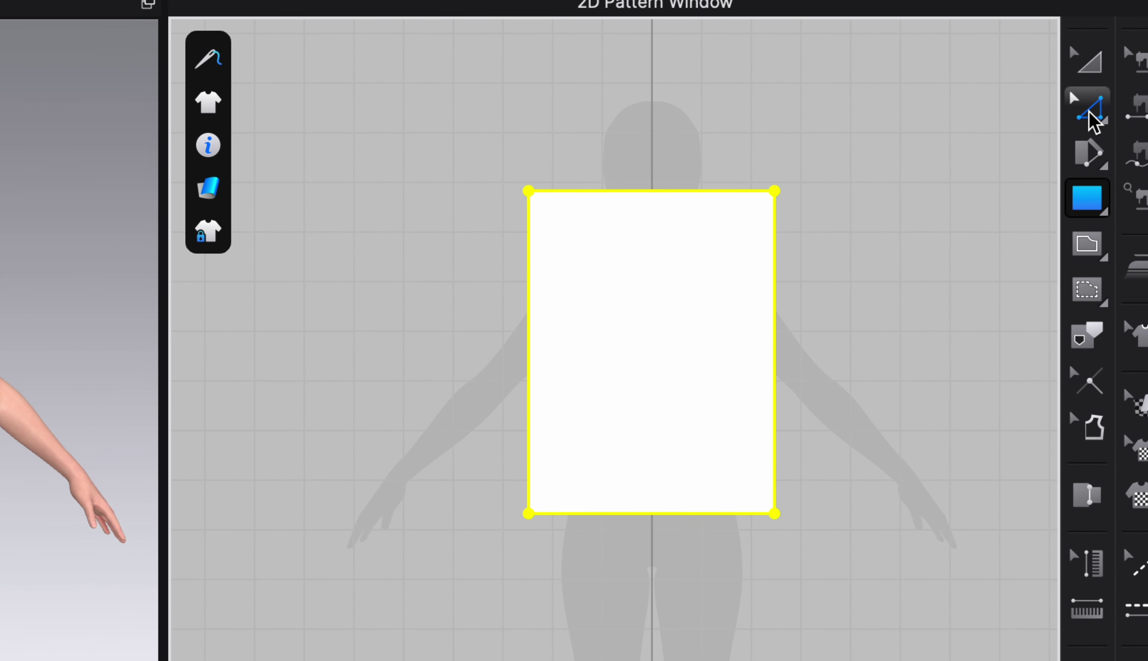
# - Split the rectangle's left edge into two lines, adding a point 17 cm below the upper corner
pyautogui.click(1090, 112)
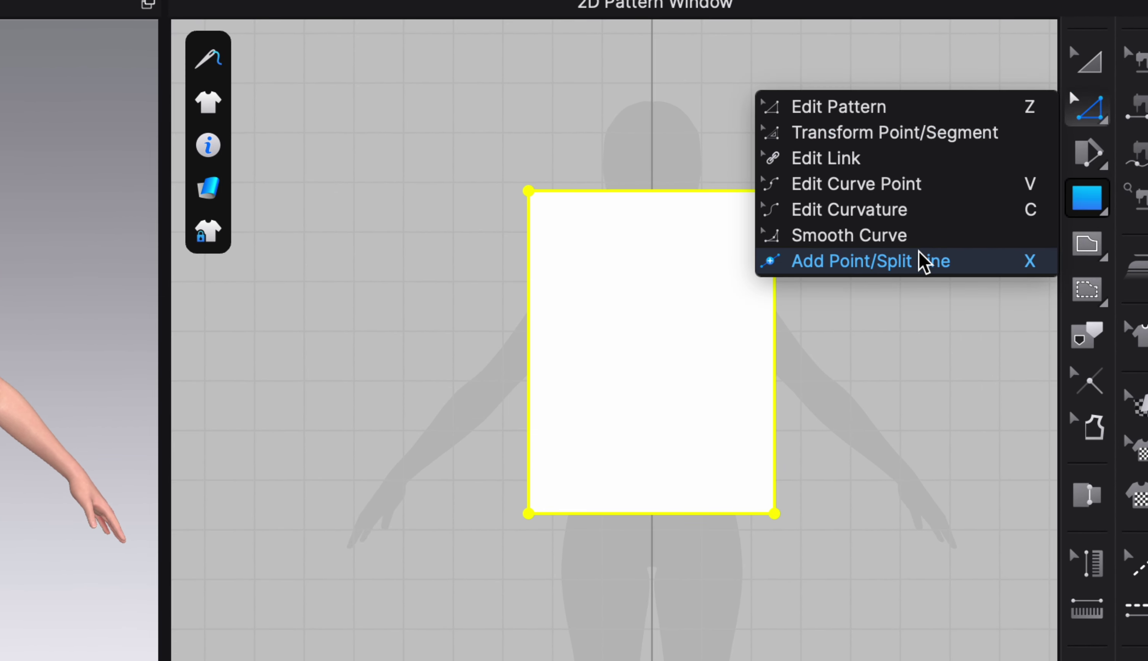
pyautogui.click(918, 262)
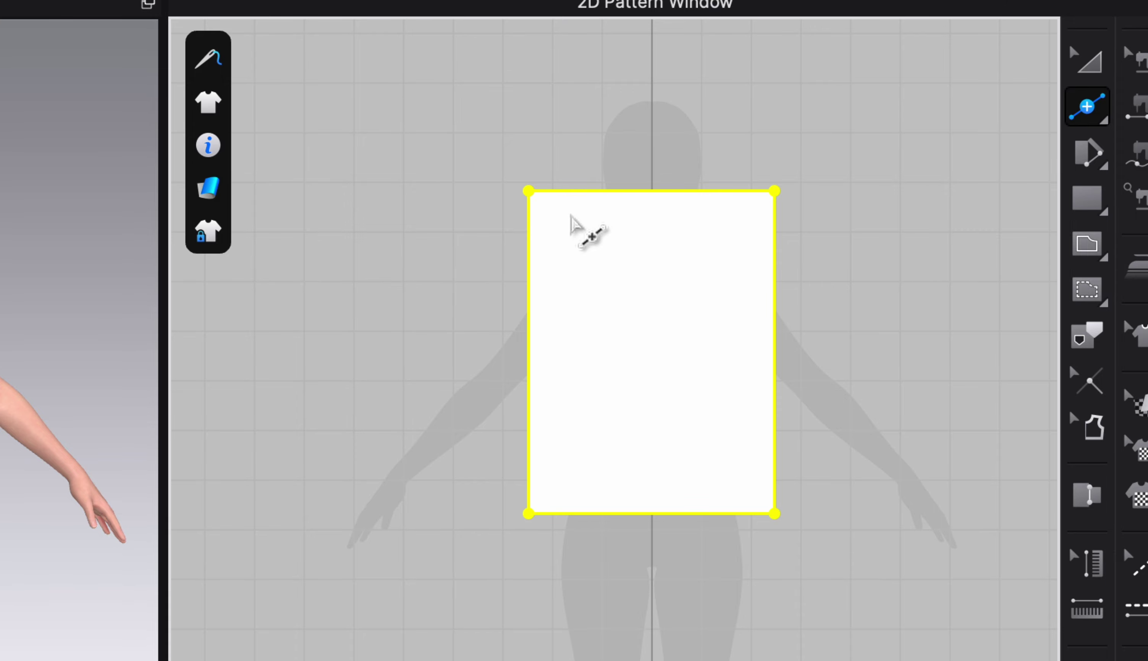
pyautogui.rightClick(528, 253)
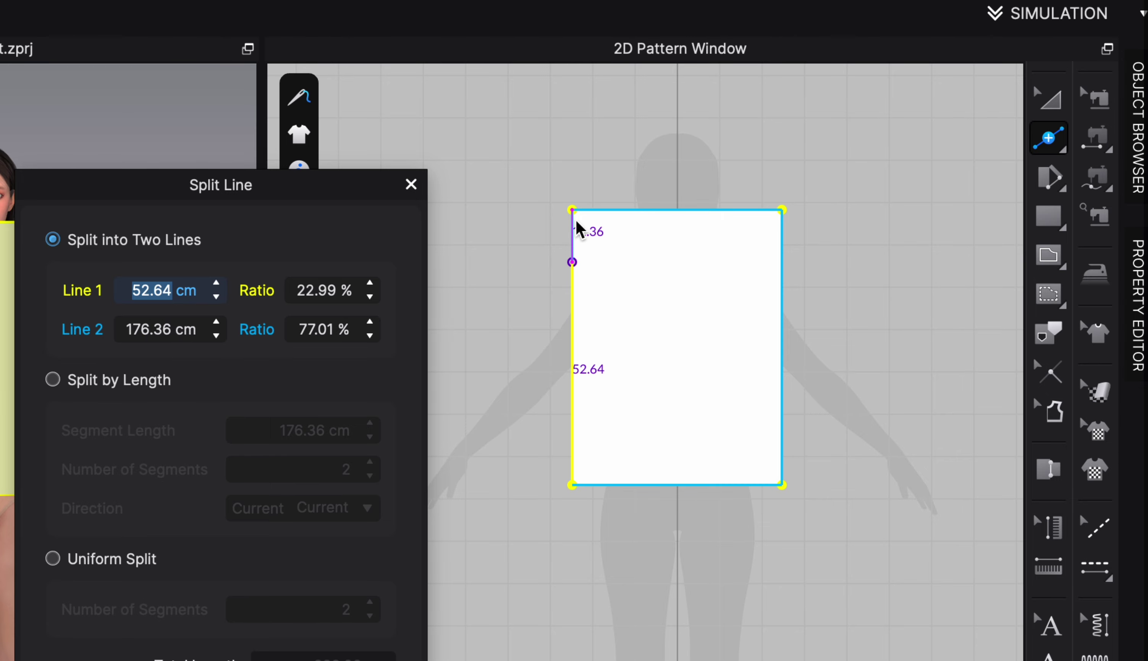
pyautogui.click(136, 339)
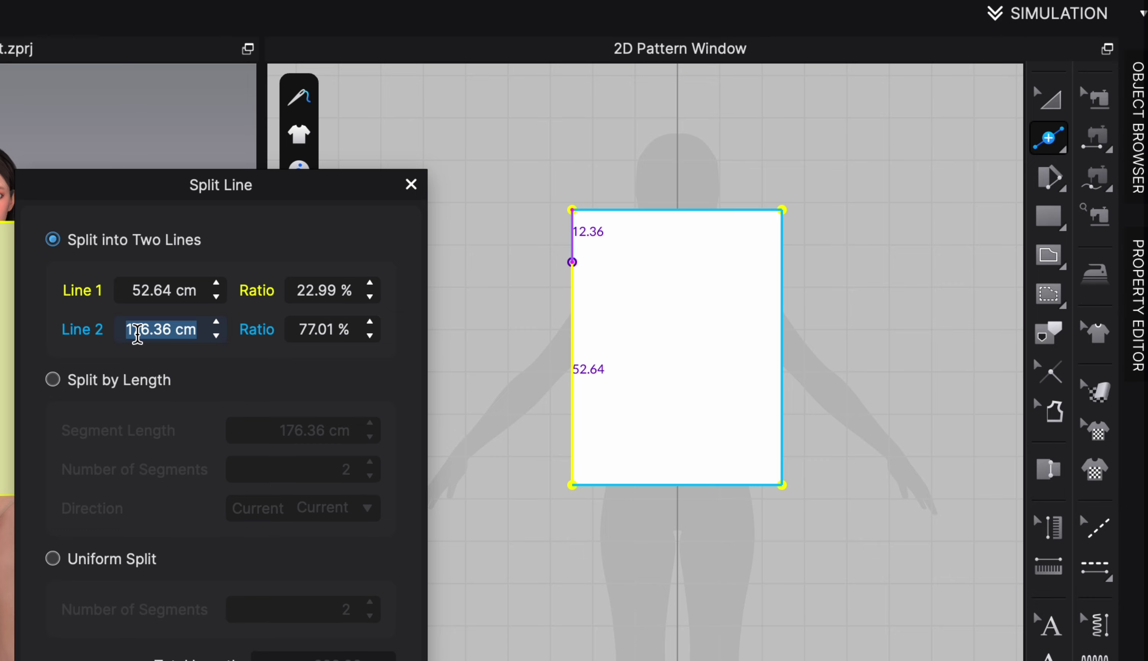
pyautogui.moveTo(127, 329); pyautogui.dragTo(220, 328)
pyautogui.write('17')
pyautogui.press('Return')
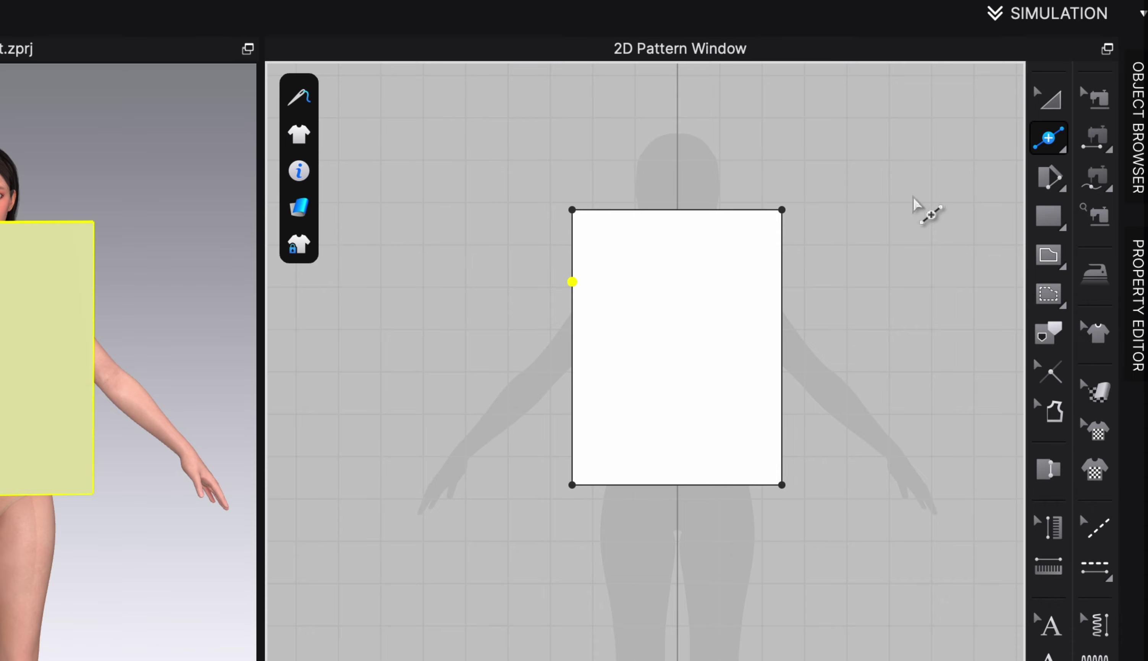
# - Draw a horizontal internal line from the new split point across to the rectangle's opposite edge
pyautogui.click(1047, 262)
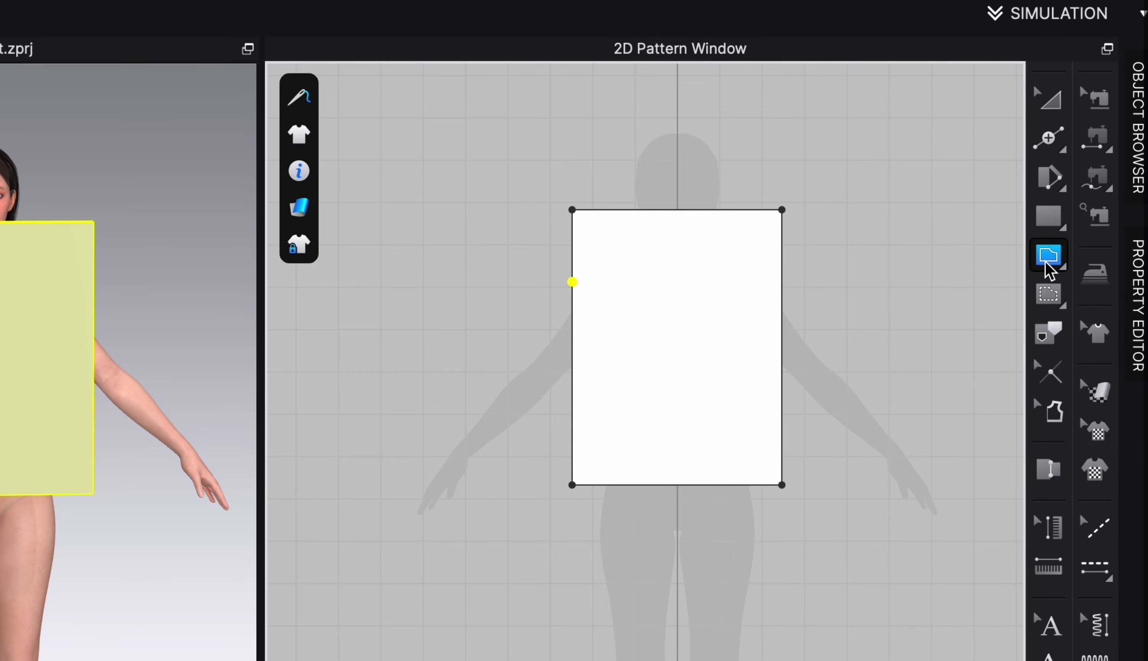
pyautogui.click(571, 281)
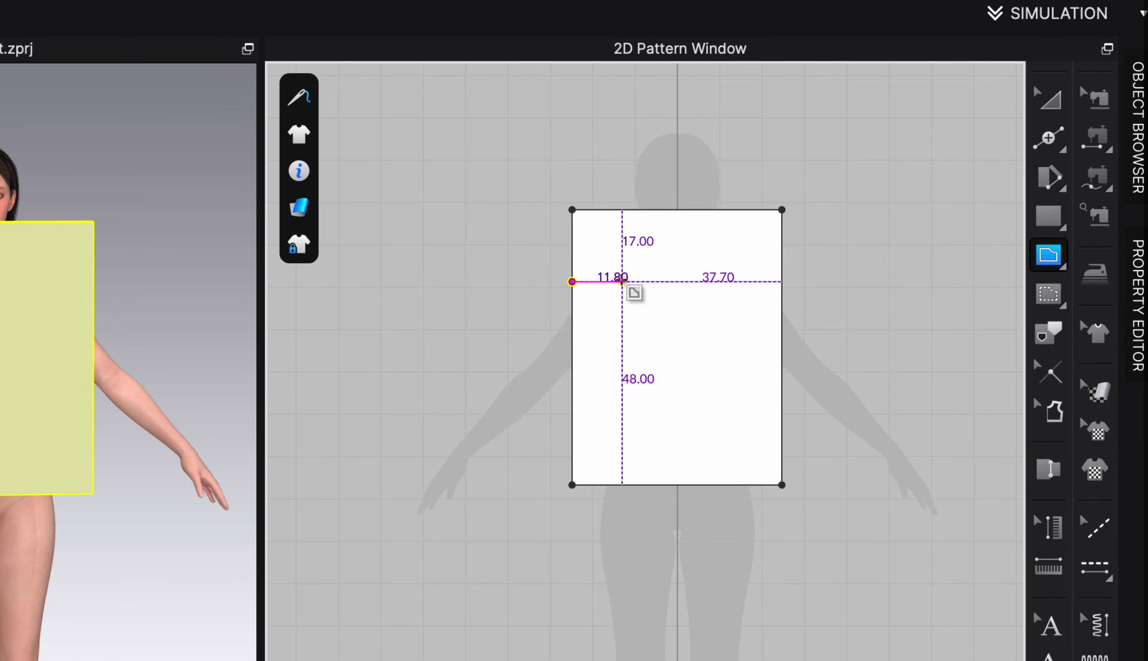
pyautogui.click(782, 281)
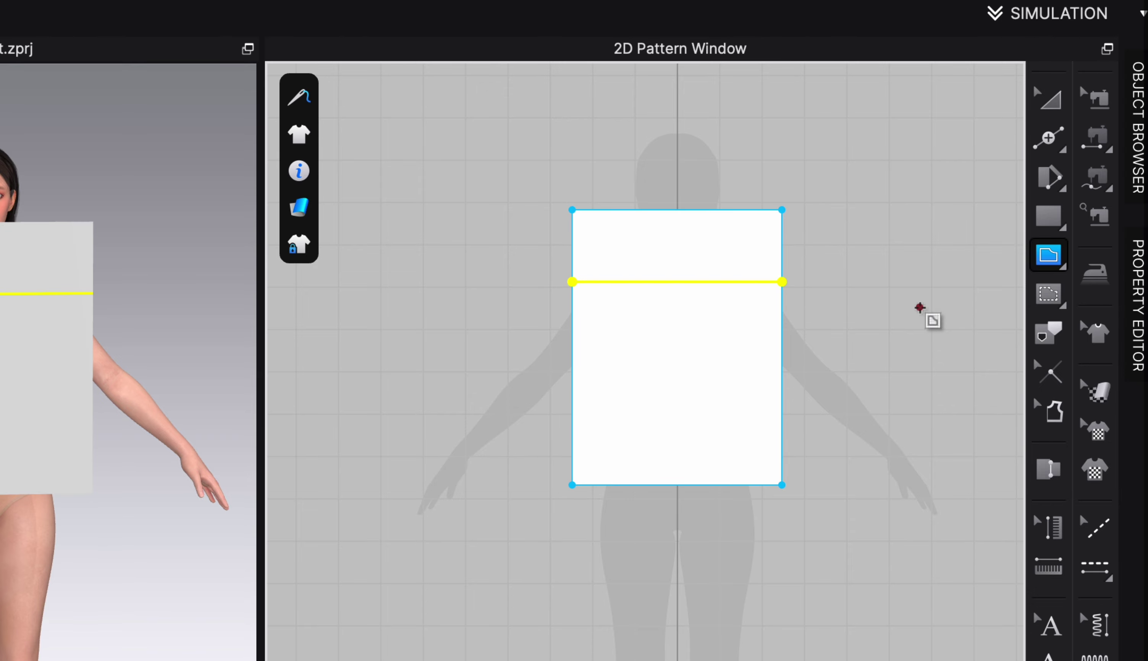
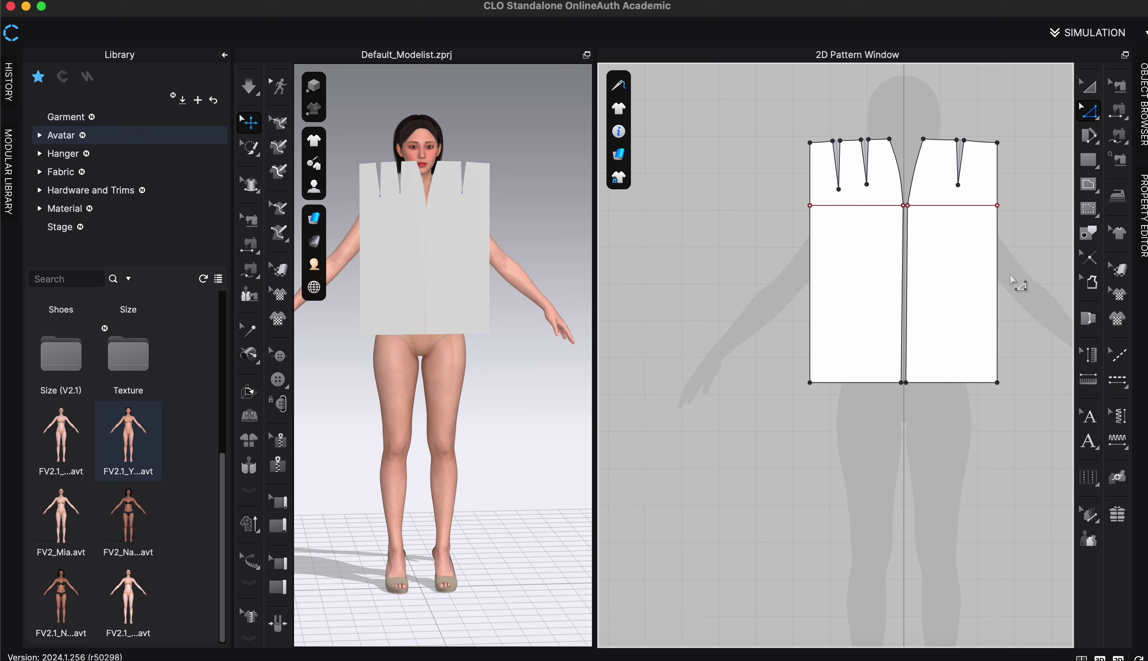
# - Move the two-dart piece and the single-dart piece apart in the 2D pattern window
pyautogui.click(1087, 86)
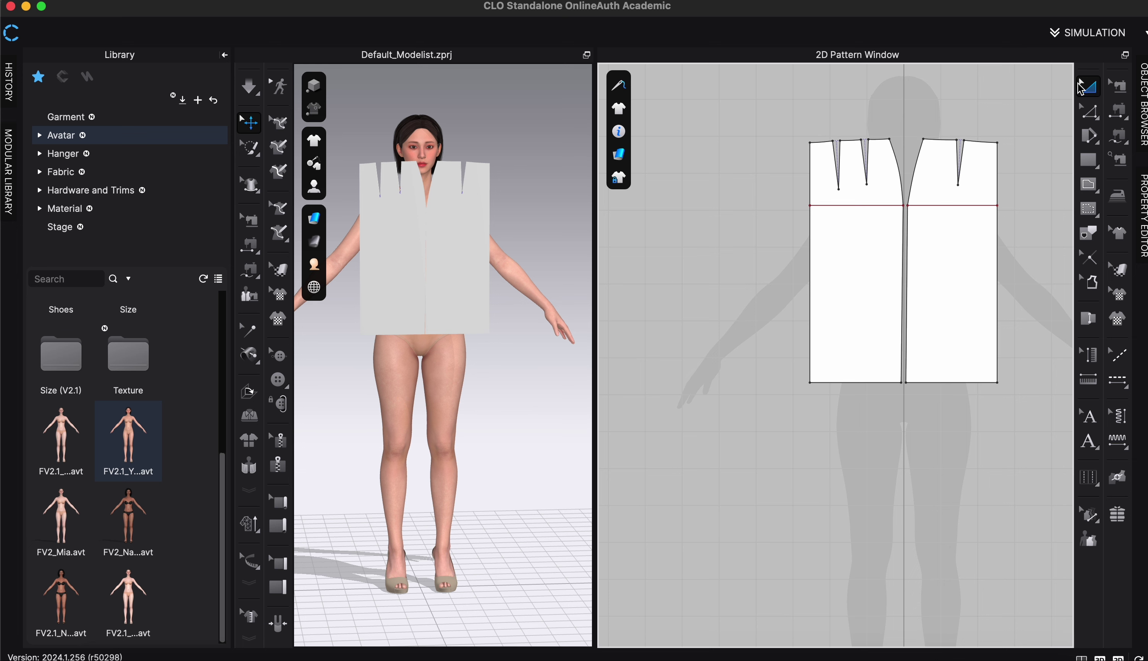
pyautogui.click(862, 274)
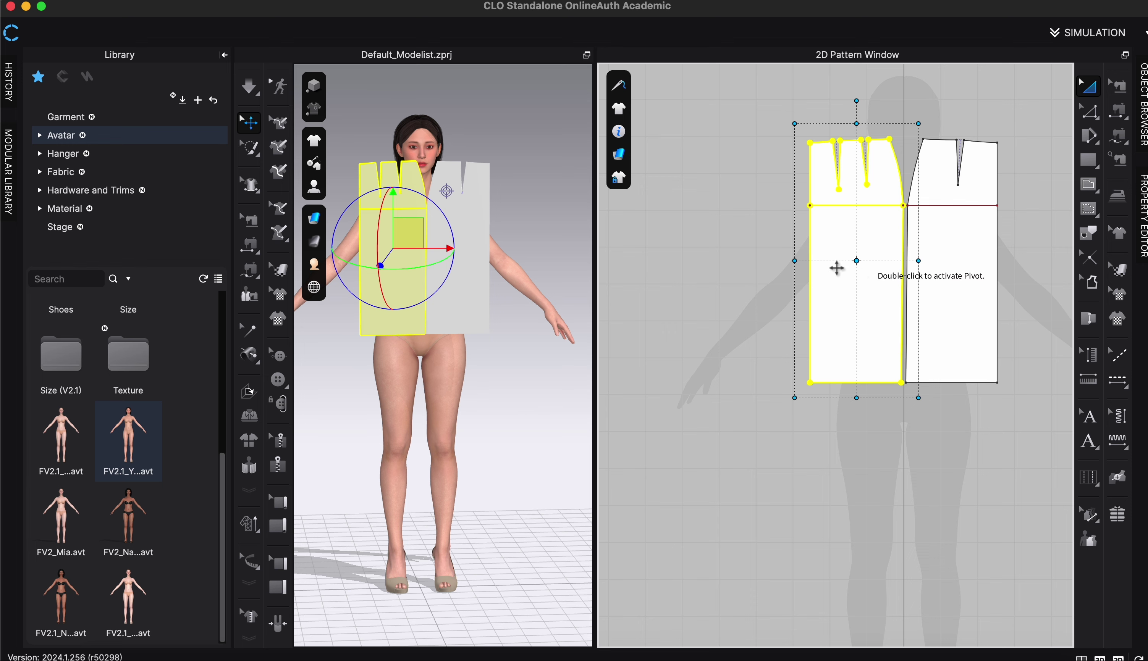
pyautogui.moveTo(874, 269); pyautogui.dragTo(730, 361)
pyautogui.click(838, 400)
pyautogui.scroll(-1, 856, 383)
pyautogui.scroll(-1, 857, 383)
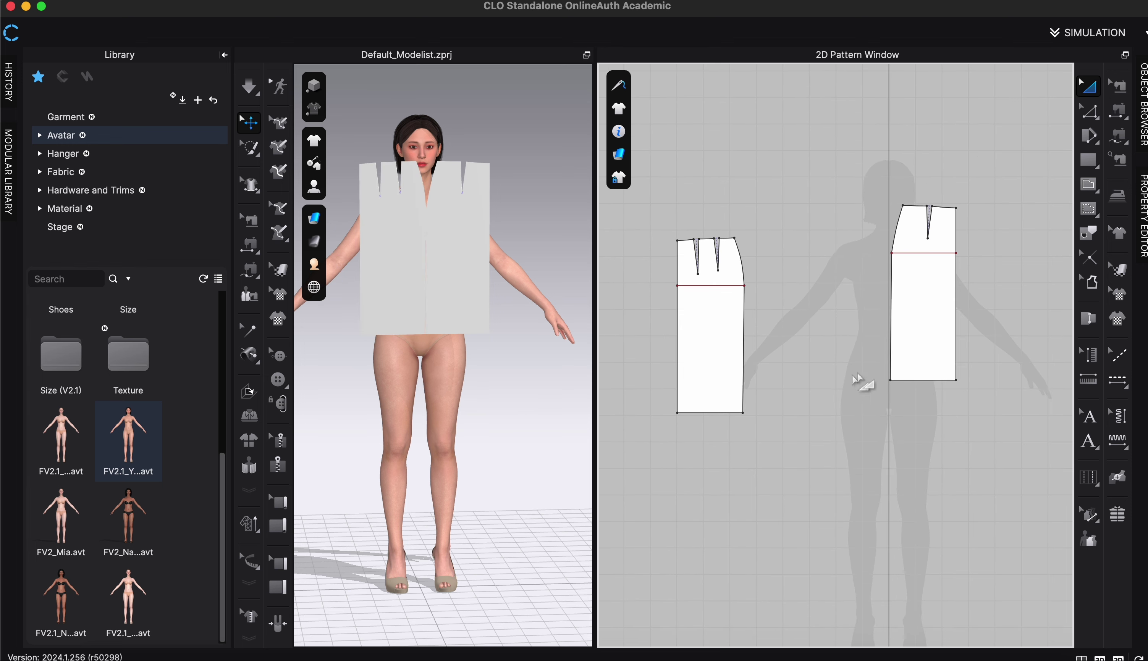
pyautogui.click(942, 322)
pyautogui.moveTo(942, 322); pyautogui.dragTo(859, 448)
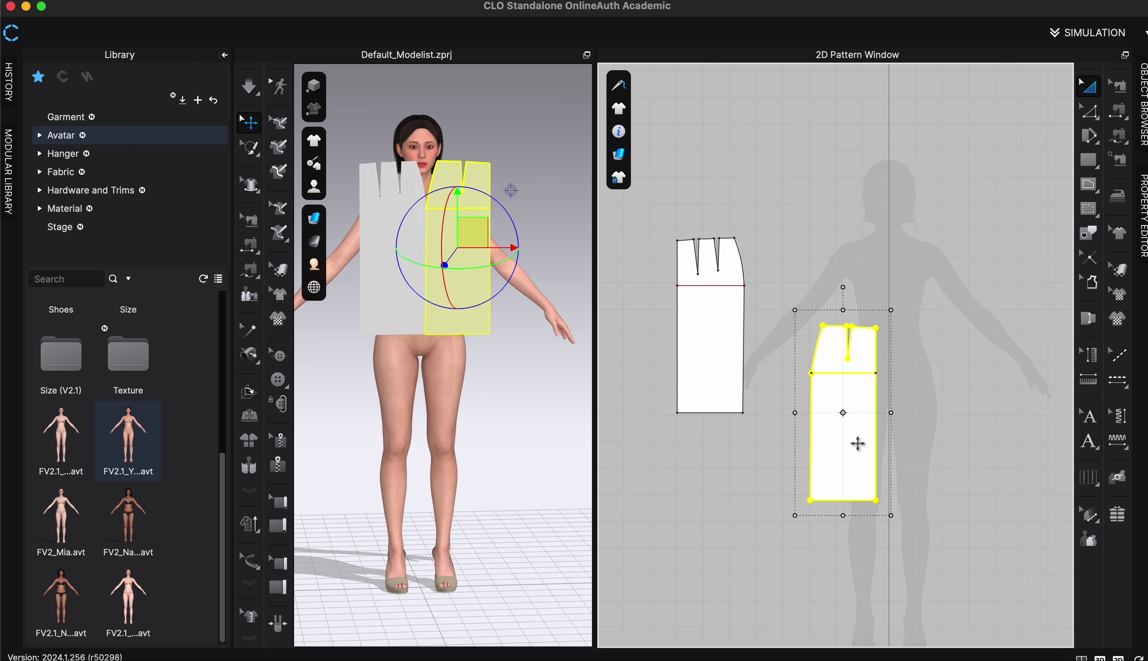
pyautogui.click(1001, 444)
# - Delete the horizontal internal hip line from the single-dart piece
pyautogui.scroll(3, 863, 433)
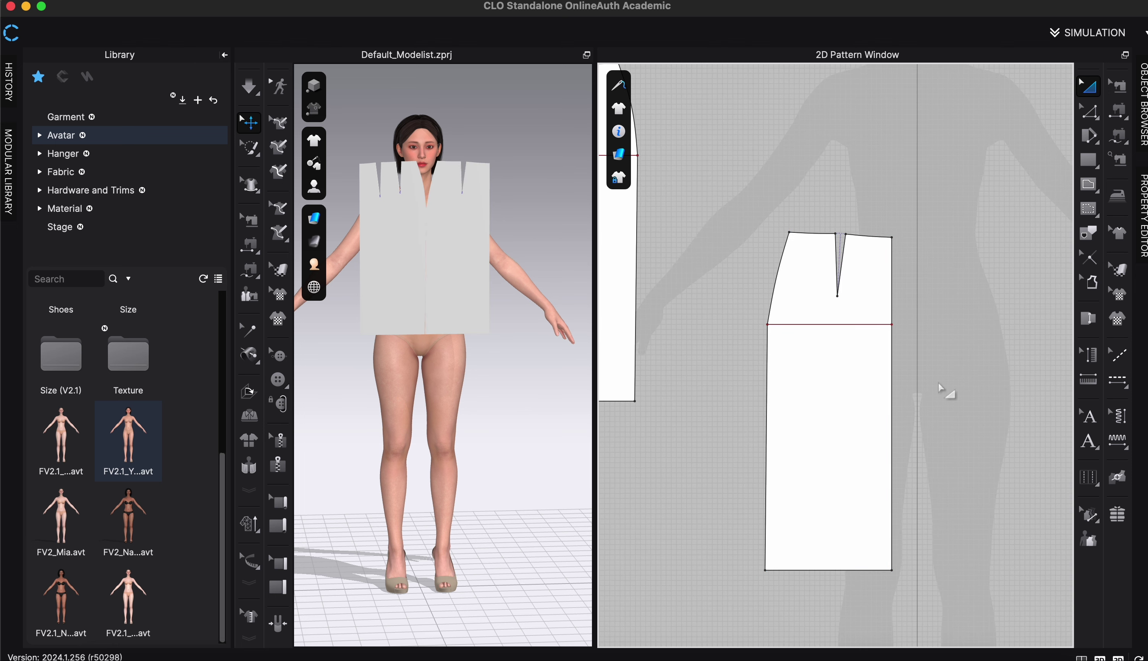
pyautogui.scroll(2, 891, 434)
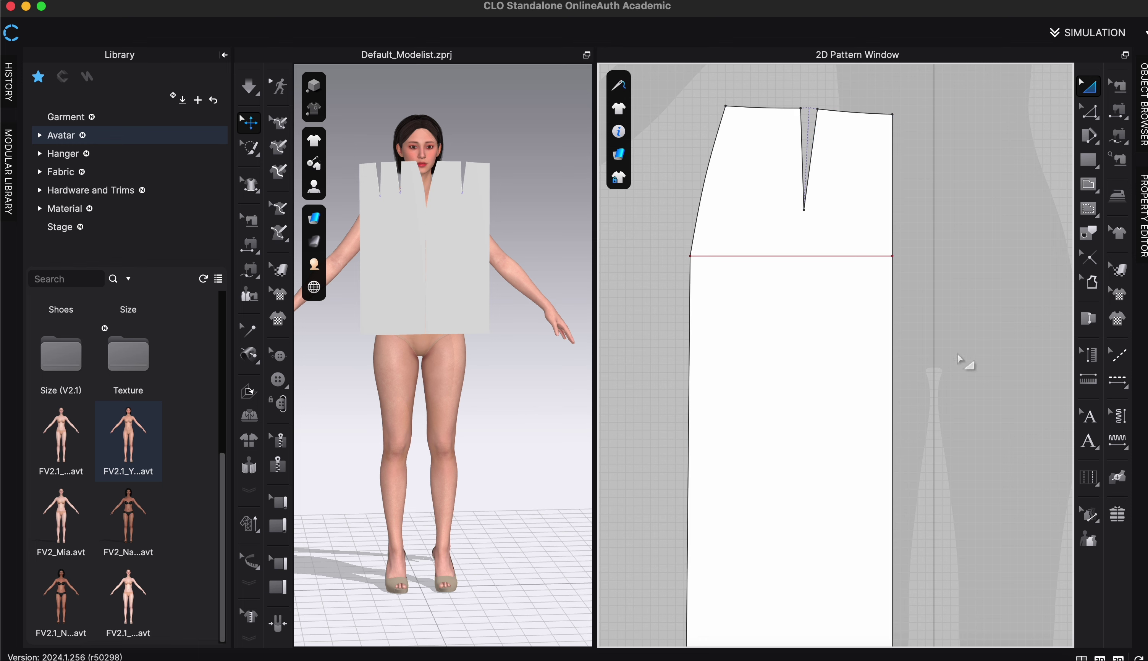
pyautogui.click(1092, 117)
pyautogui.click(980, 125)
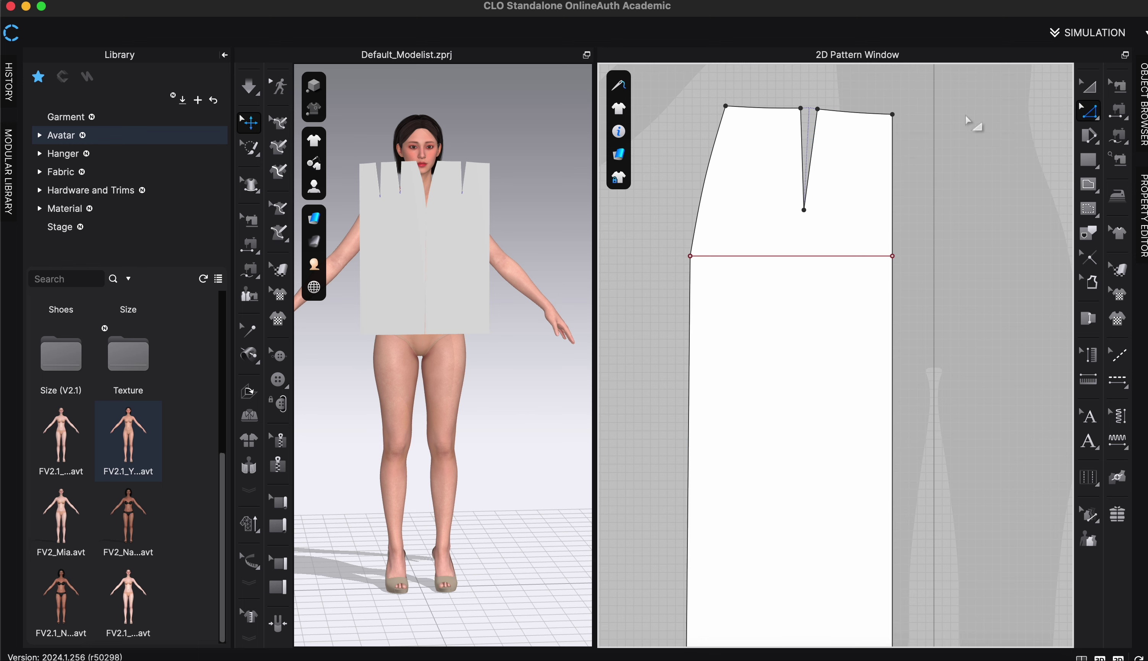
pyautogui.click(798, 257)
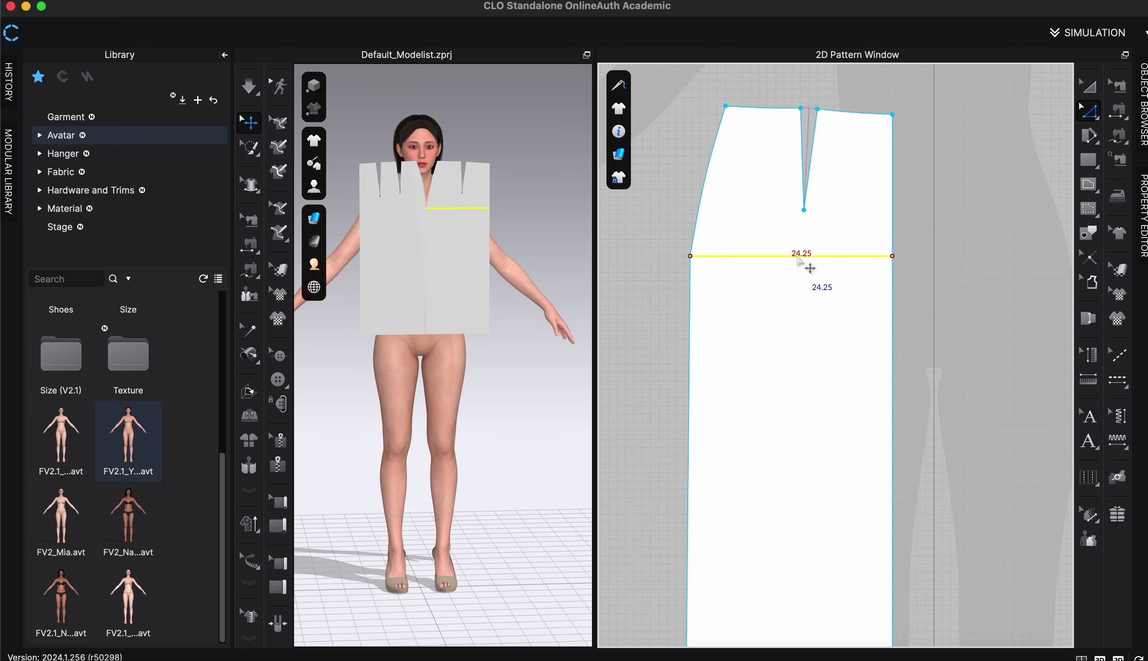
pyautogui.press('Delete')
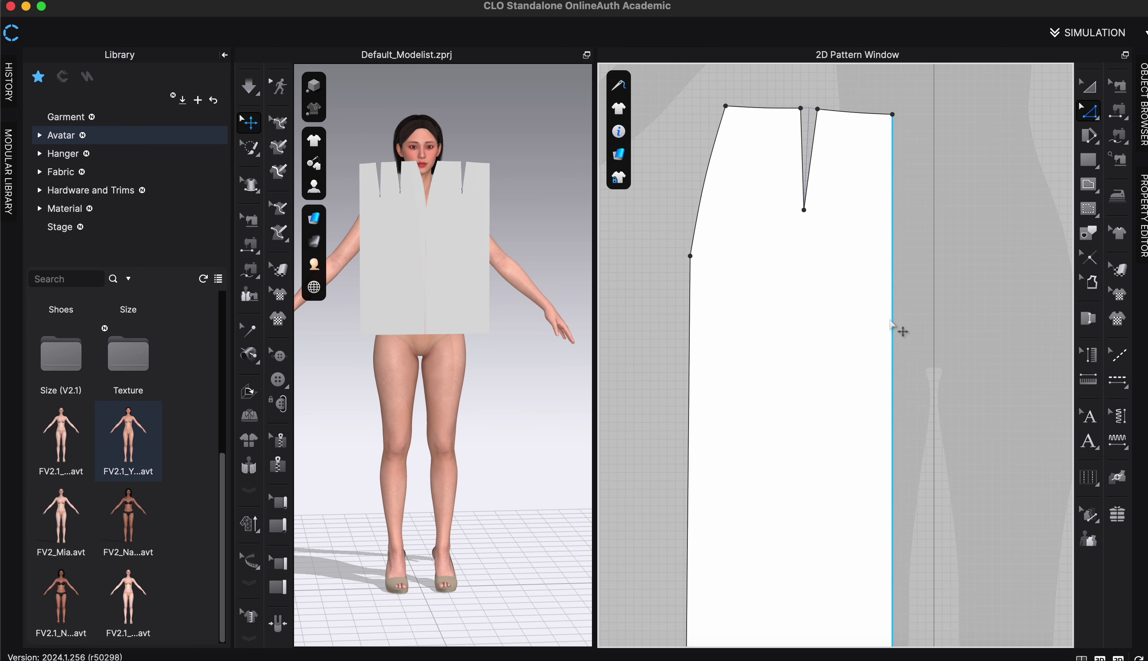
# - Unfold the single-dart piece along its straight vertical centre edge into a full panel
pyautogui.scroll(-2, 891, 321)
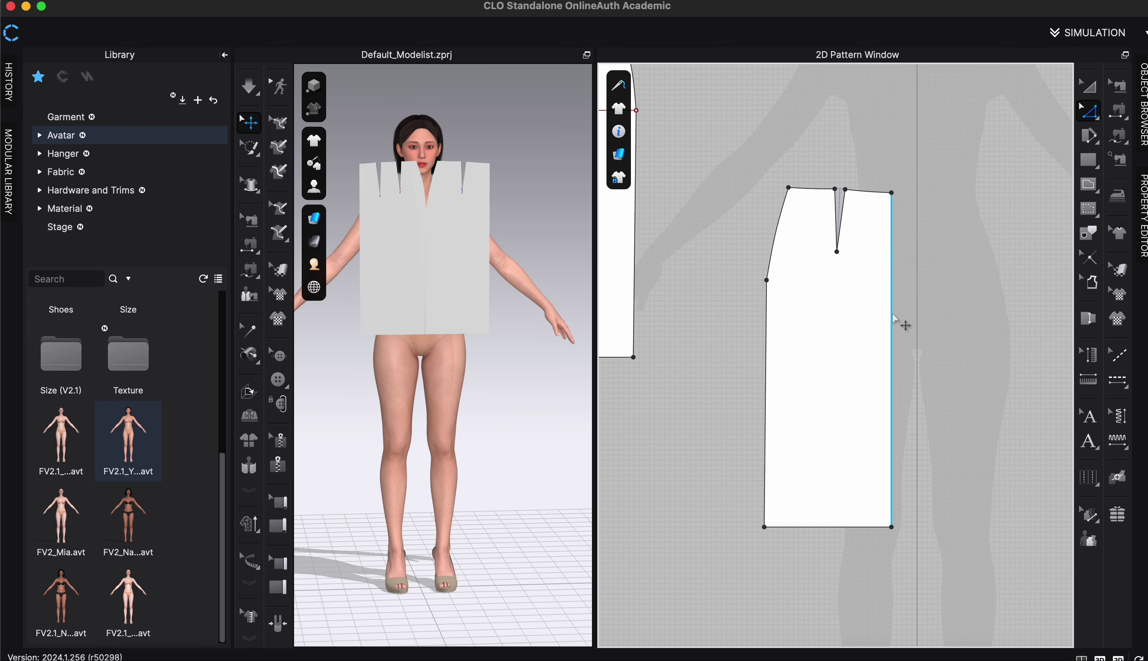
pyautogui.rightClick(888, 300)
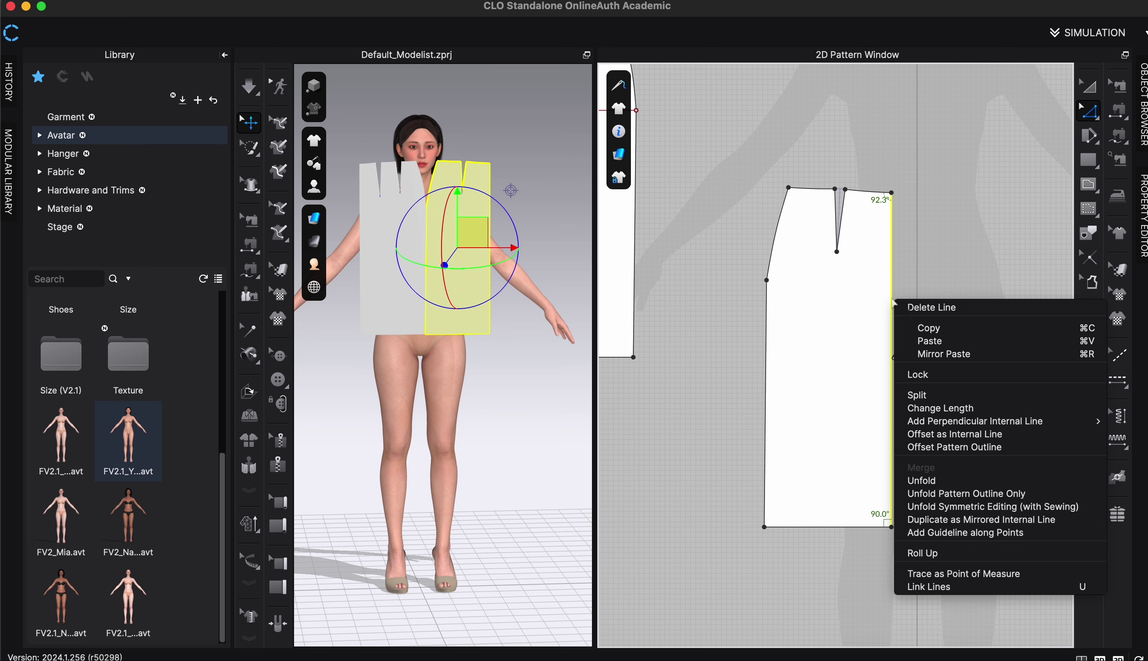
pyautogui.click(912, 477)
pyautogui.click(709, 503)
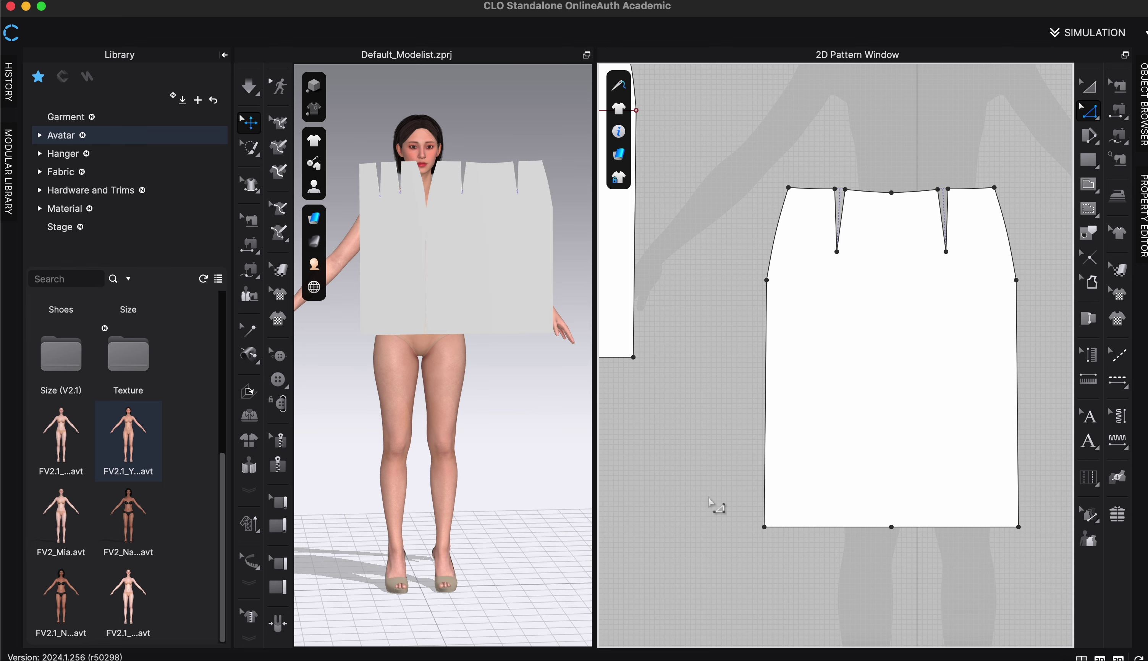
pyautogui.scroll(-4, 770, 272)
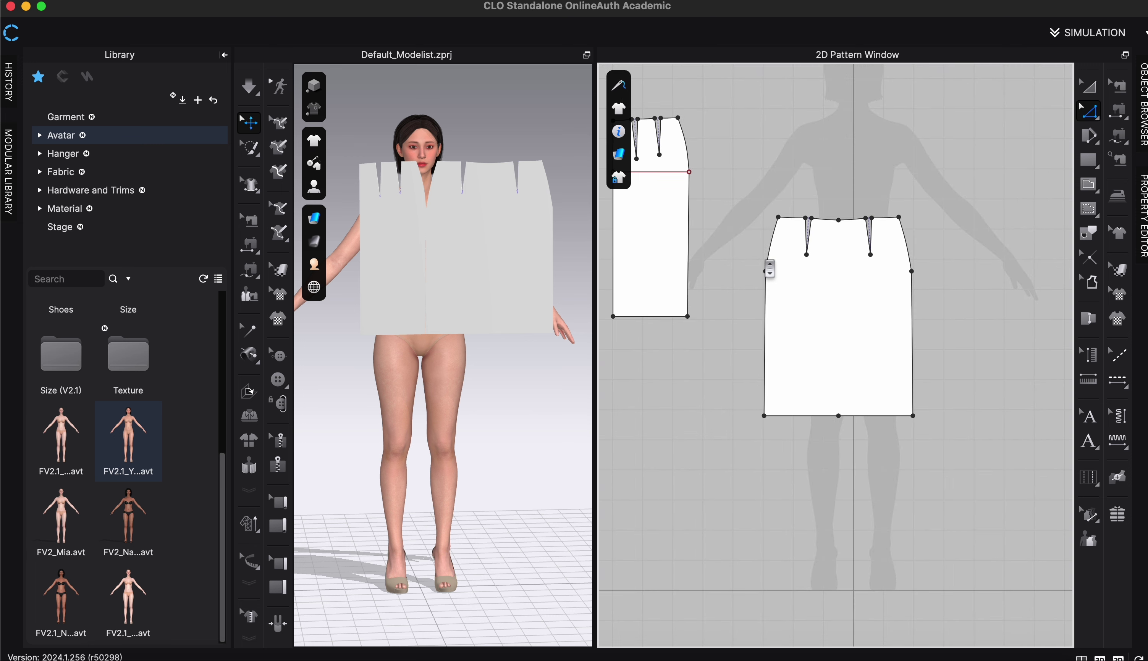
pyautogui.moveTo(727, 219); pyautogui.dragTo(835, 262, button='right')
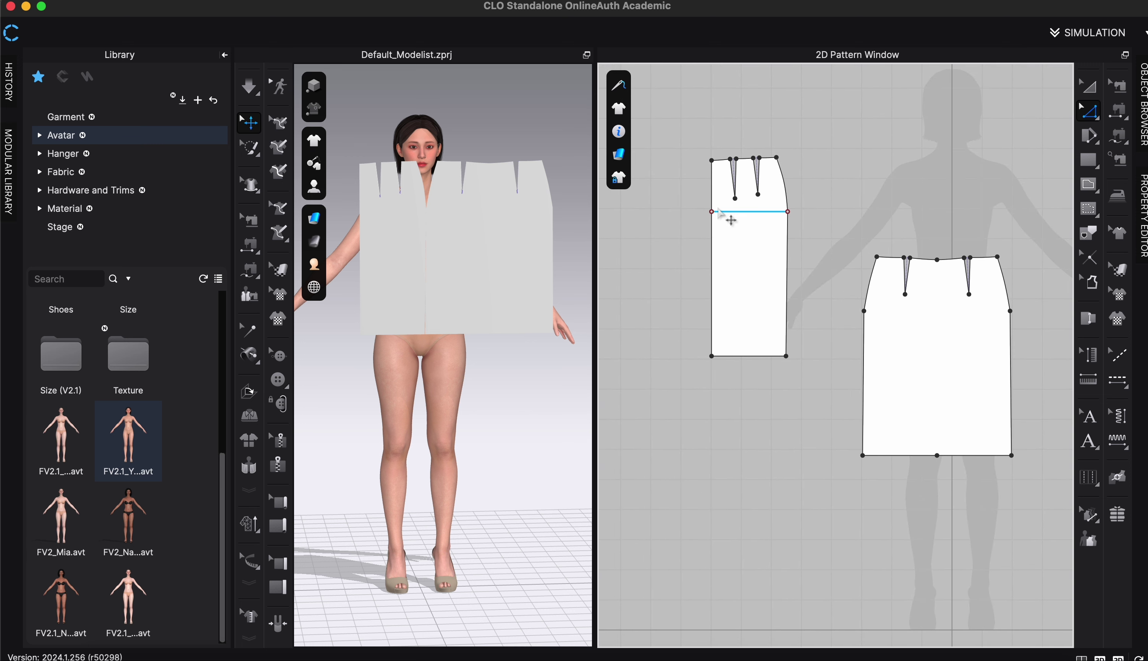
pyautogui.scroll(2, 716, 255)
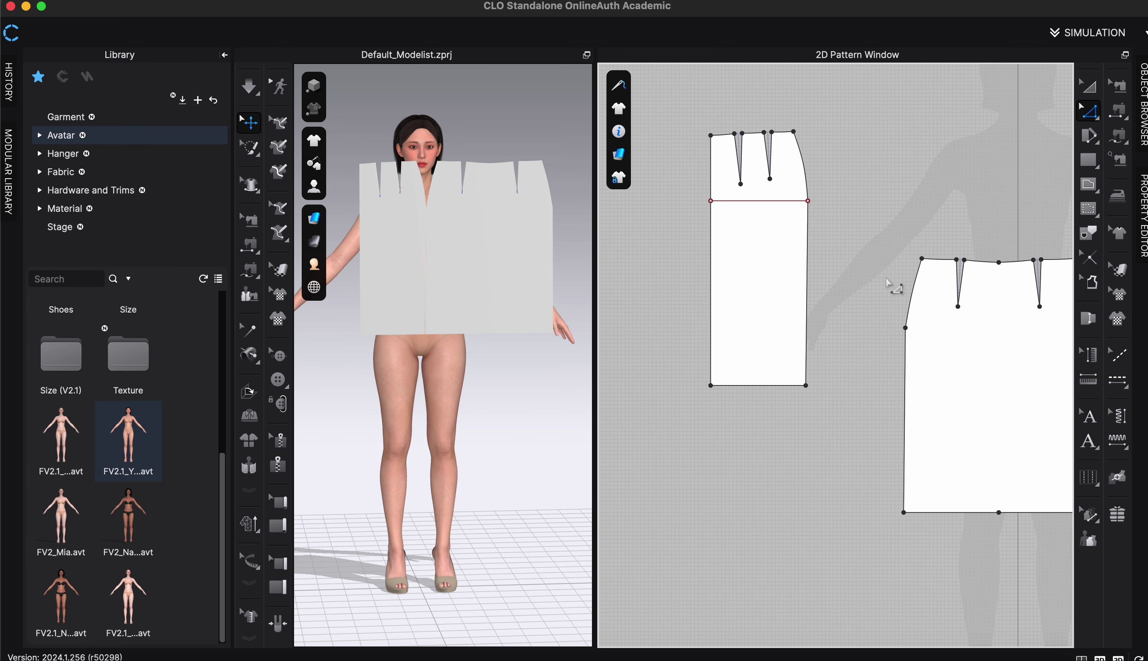
# - Create a symmetric copy with sewing of the two-dart piece and place it level beside the original, about 32 cm away
pyautogui.moveTo(860, 188); pyautogui.dragTo(935, 235, button='right')
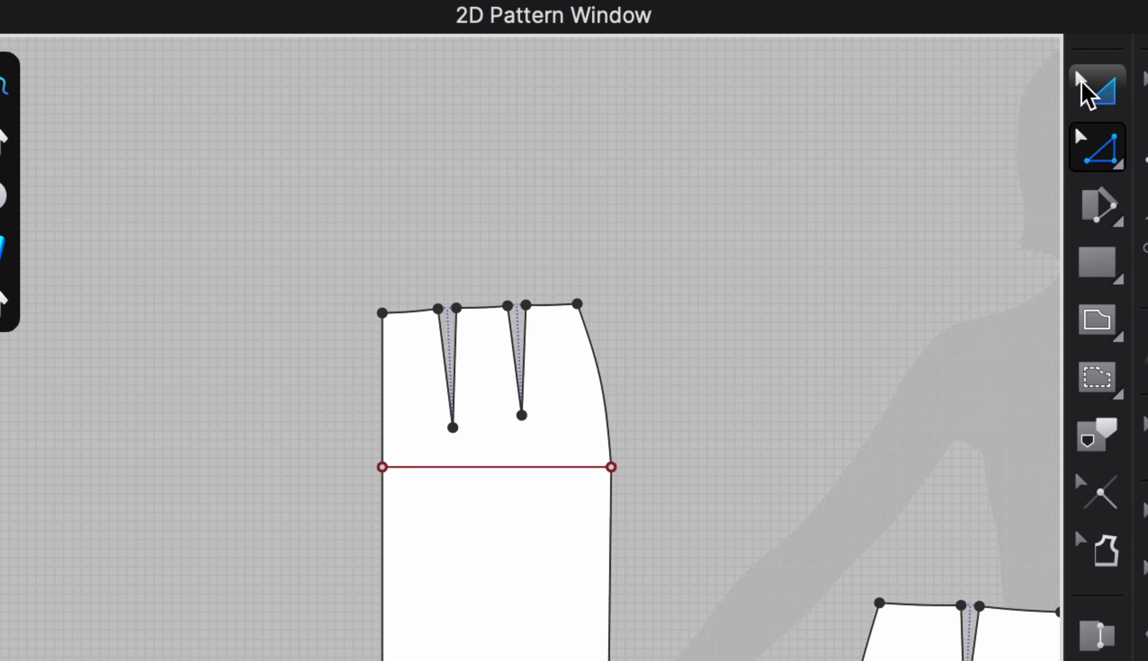
pyautogui.click(1086, 87)
pyautogui.scroll(-3, 908, 189)
pyautogui.click(874, 228)
pyautogui.rightClick(537, 482)
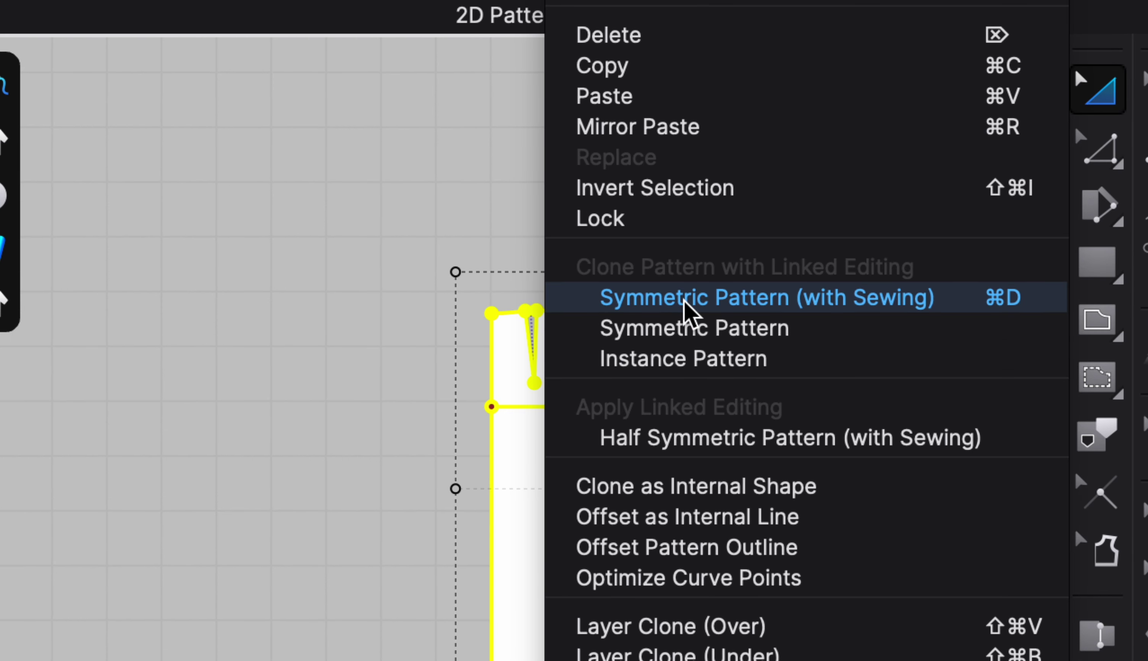
pyautogui.click(722, 313)
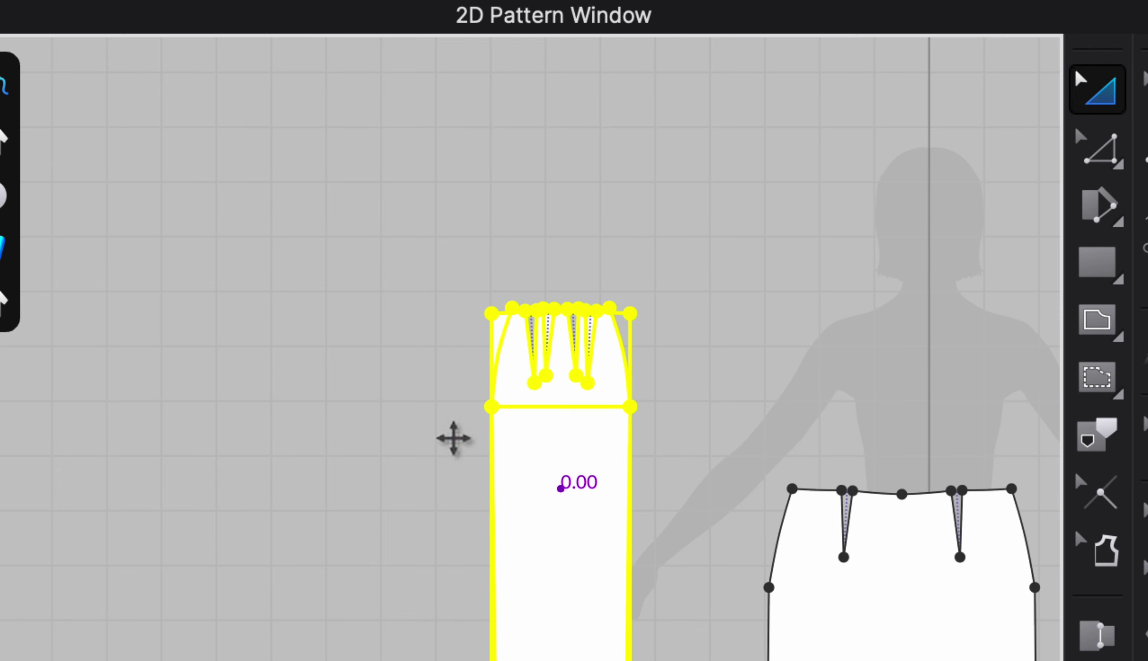
pyautogui.press('shift')
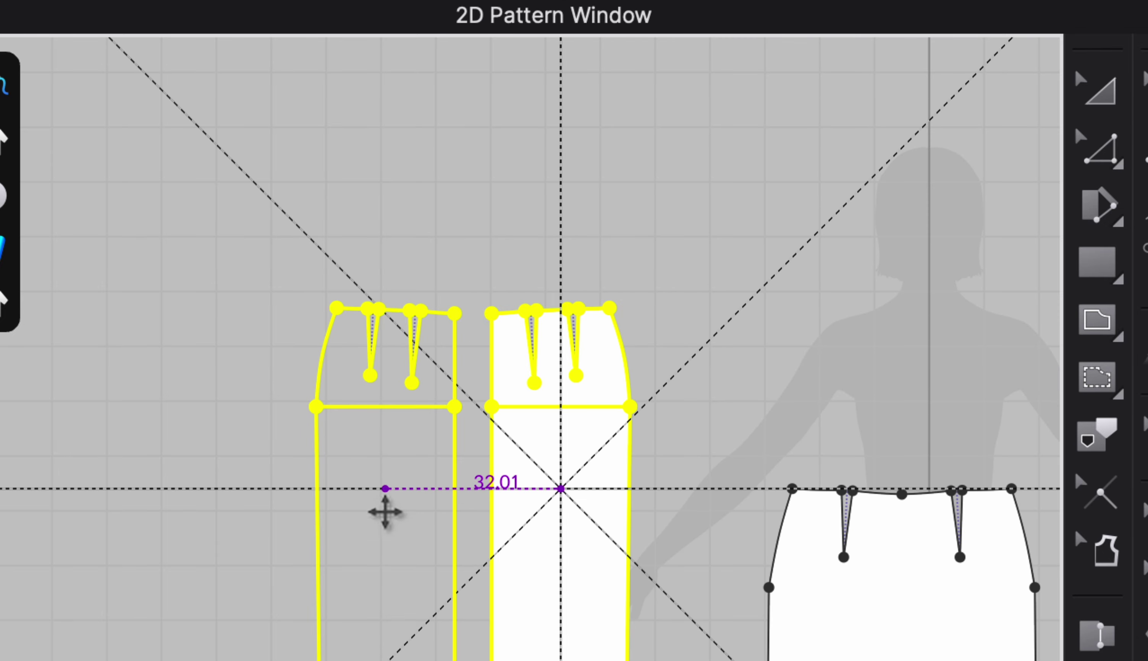
pyautogui.click(386, 505)
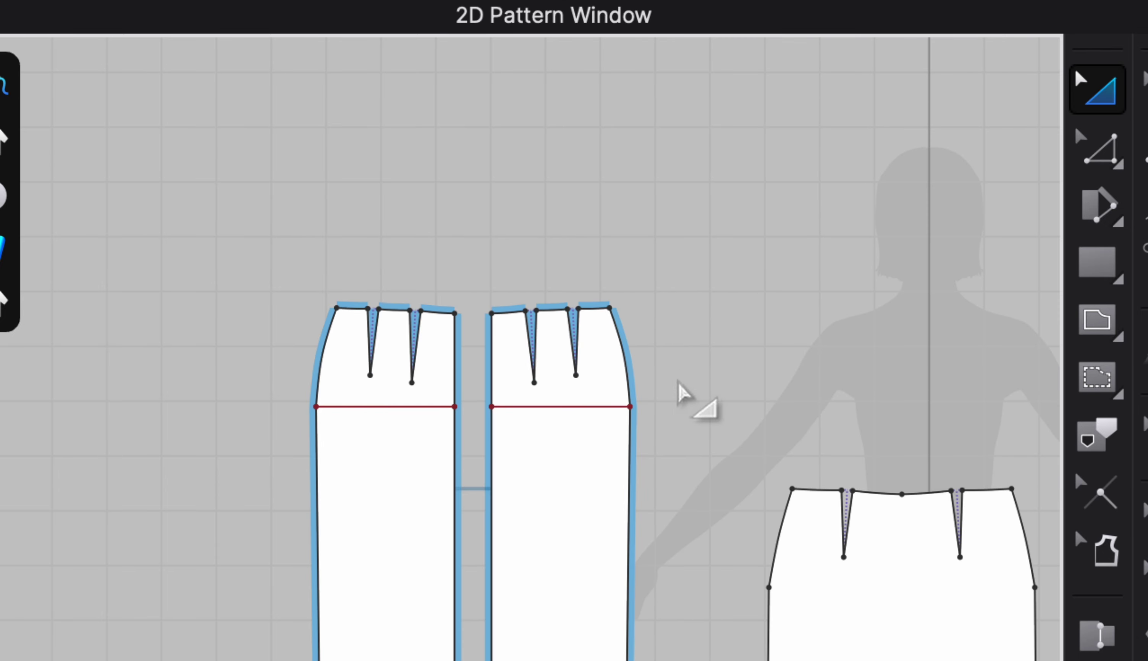
# - Spread the skirt pieces in the 3D window: the unfolded panel and original two-dart piece beside the avatar, the mirrored copy above
pyautogui.scroll(-5, 687, 395)
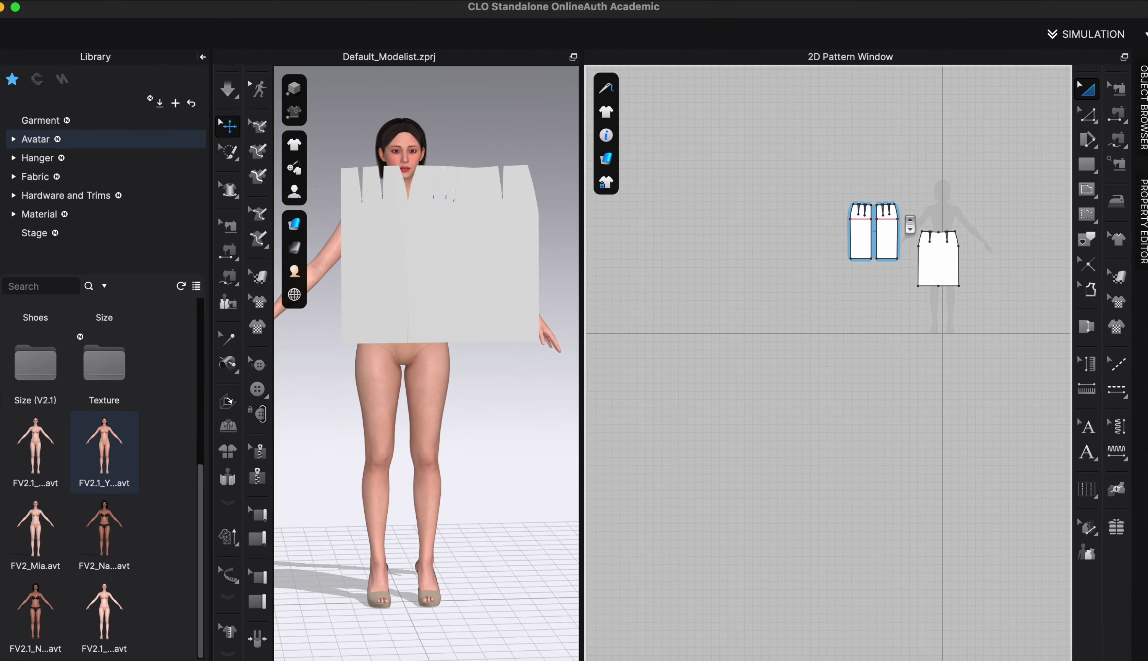
pyautogui.scroll(5, 987, 214)
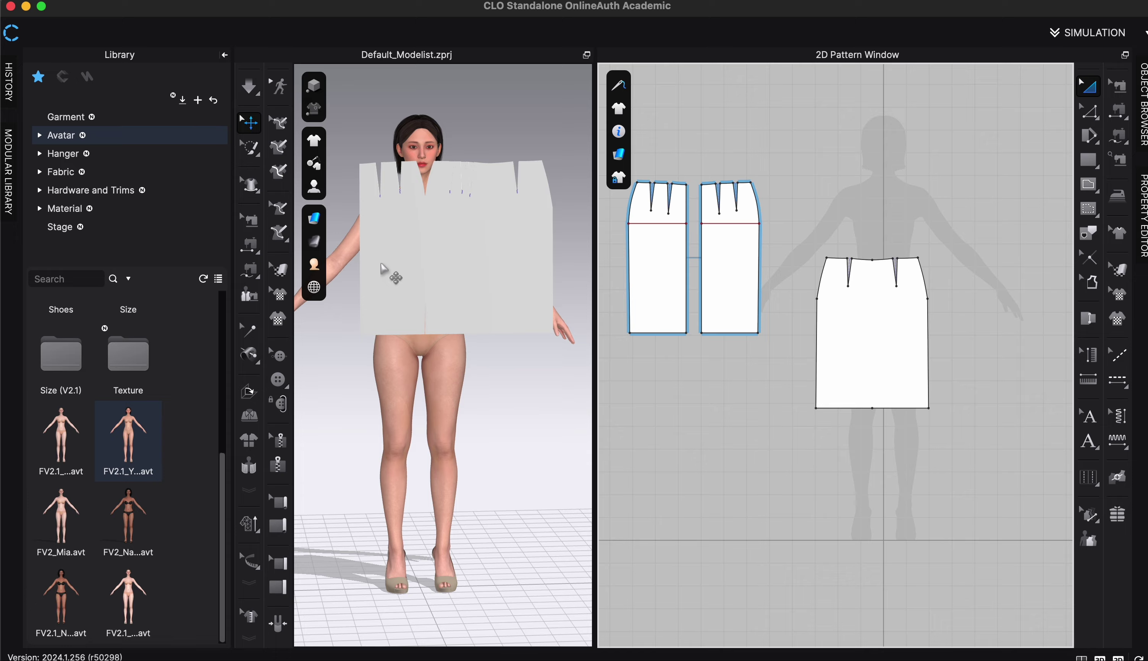
pyautogui.moveTo(401, 396)
pyautogui.mouseDown(button='right')
pyautogui.moveTo(579, 405)
pyautogui.moveTo(397, 395)
pyautogui.mouseUp(button='right')
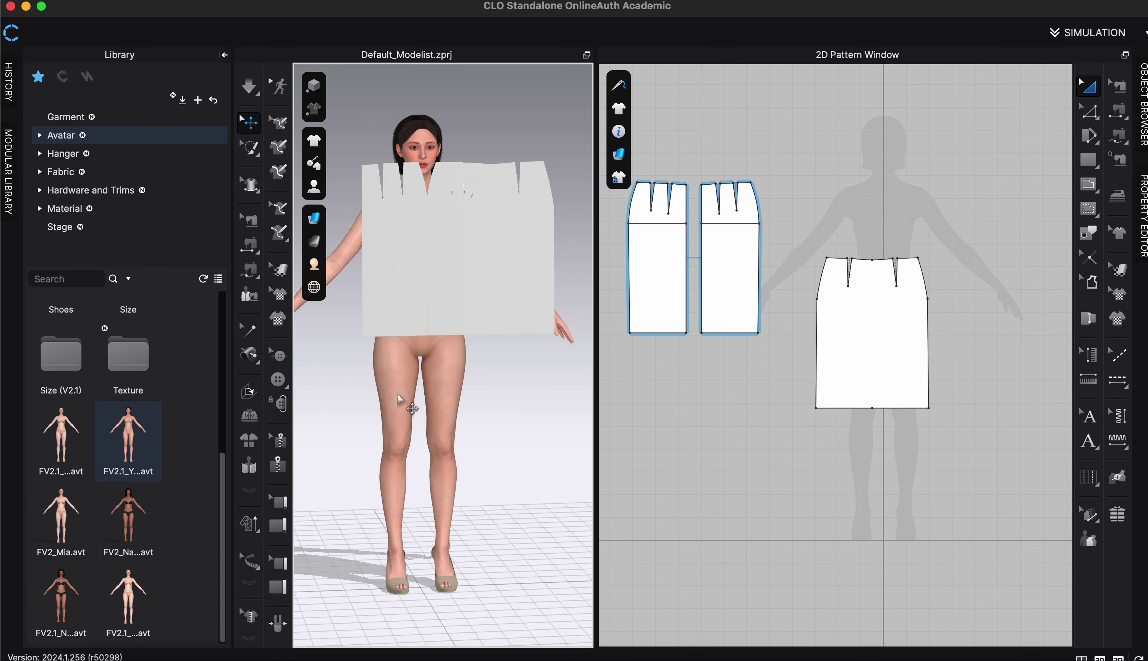
pyautogui.click(507, 314)
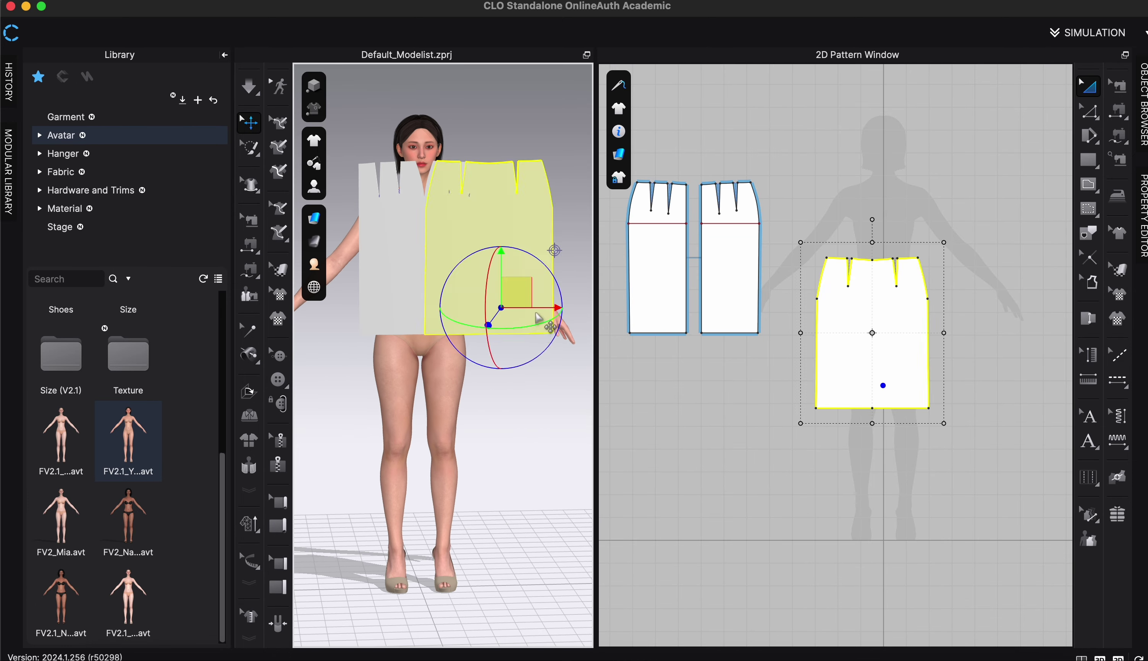
pyautogui.moveTo(538, 317); pyautogui.dragTo(640, 317)
pyautogui.click(401, 287)
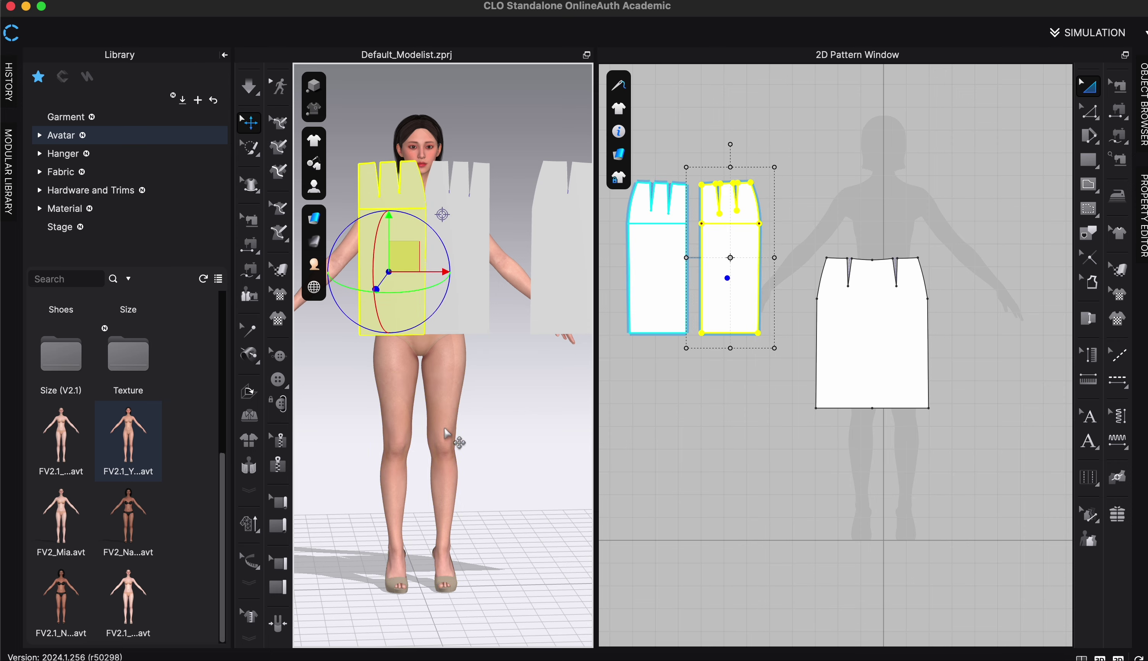
pyautogui.scroll(-5, 444, 431)
pyautogui.moveTo(442, 300); pyautogui.dragTo(366, 300)
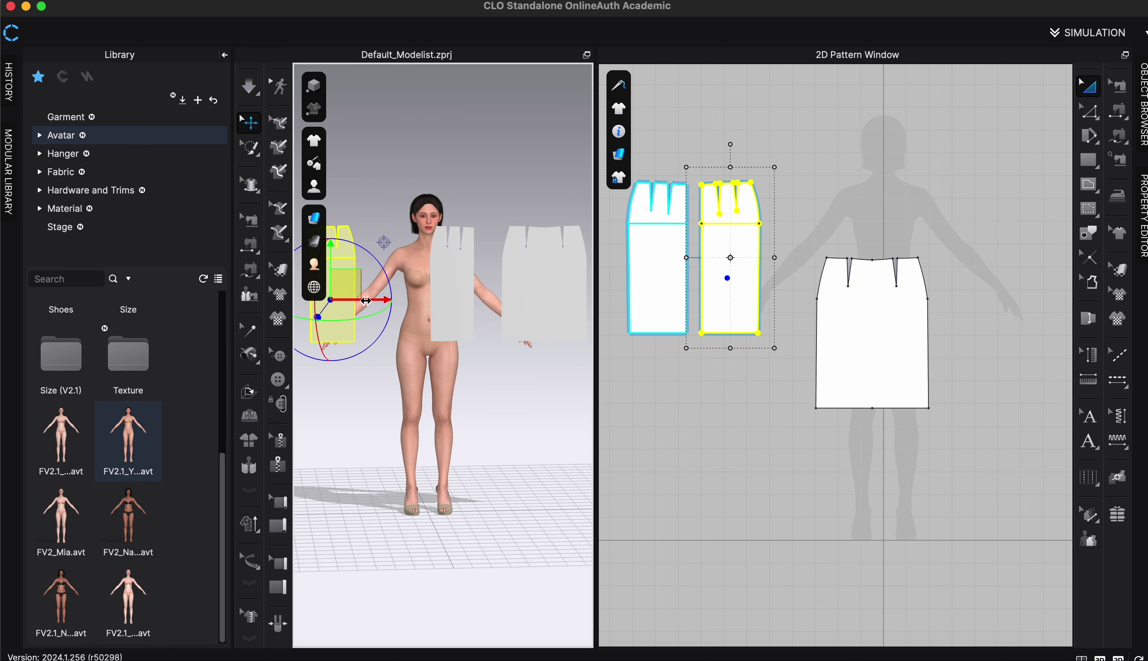
pyautogui.click(460, 282)
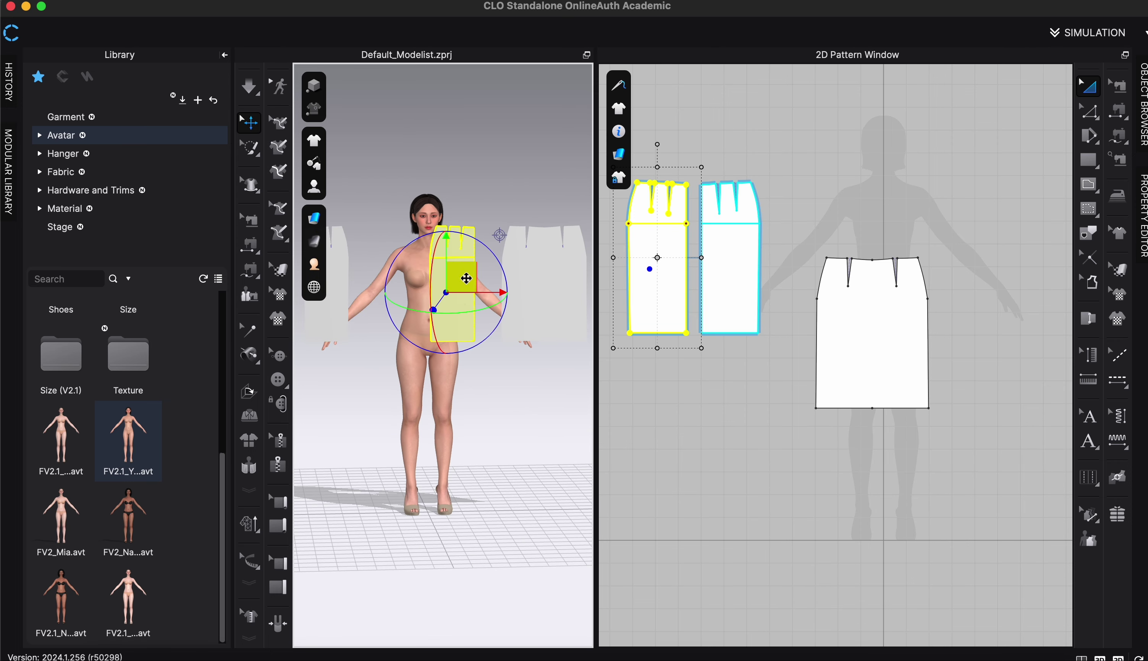
pyautogui.moveTo(446, 289); pyautogui.dragTo(506, 144)
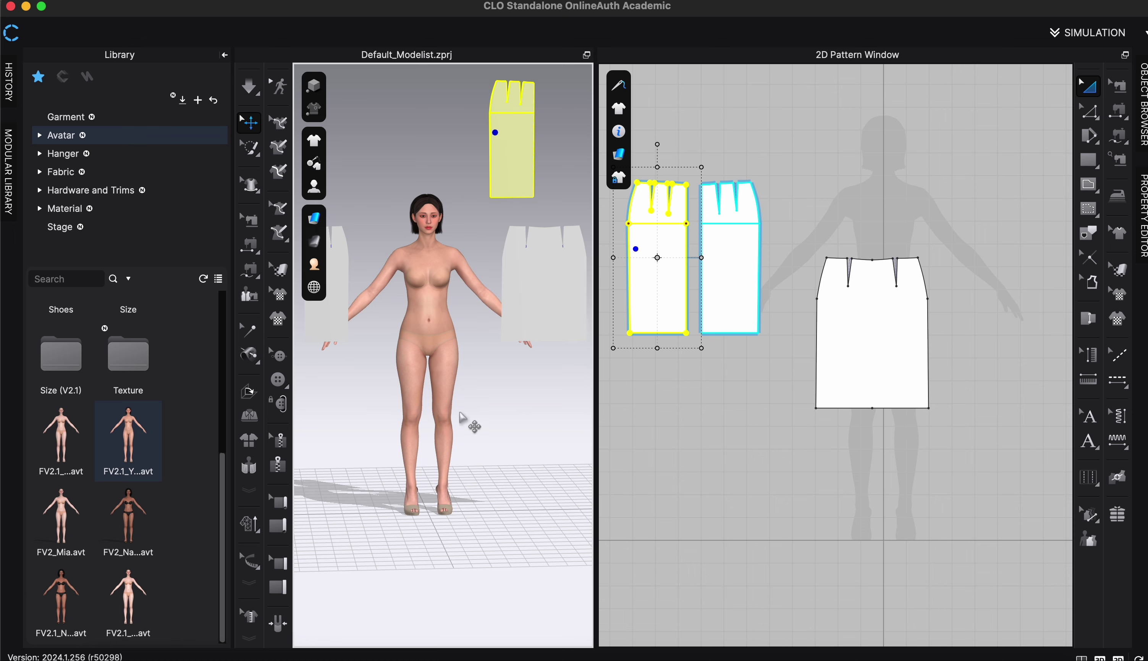
pyautogui.click(782, 347)
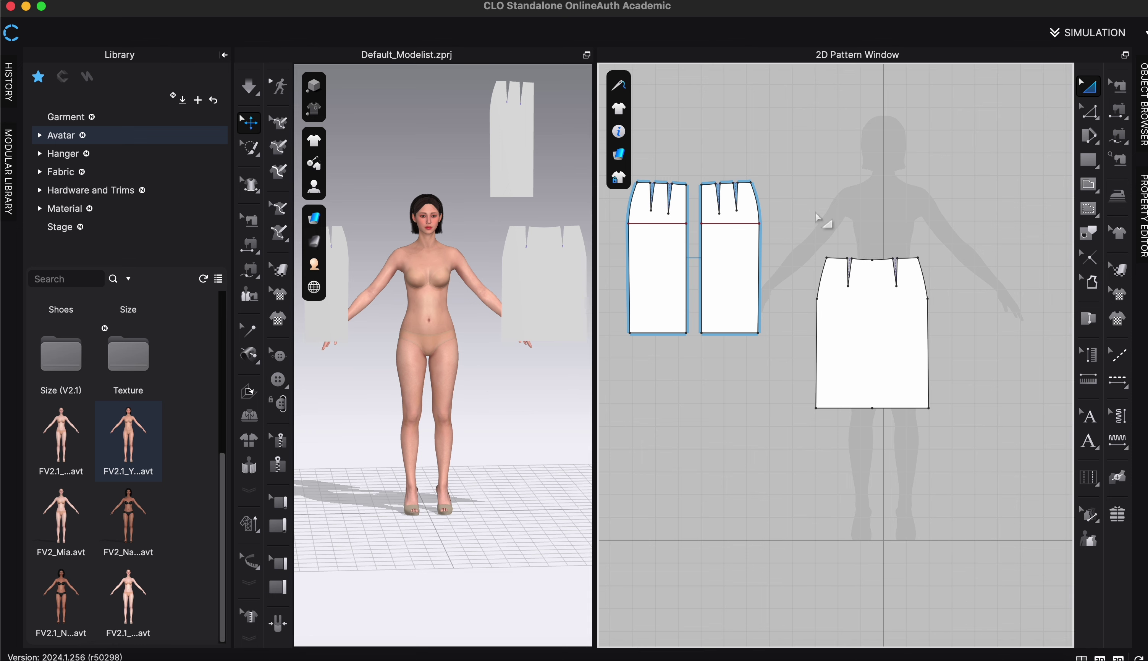
# - Measure the combined waist edge length of half the unfolded panel and one two-dart piece
pyautogui.scroll(1, 822, 217)
pyautogui.scroll(1, 713, 229)
pyautogui.scroll(2, 713, 229)
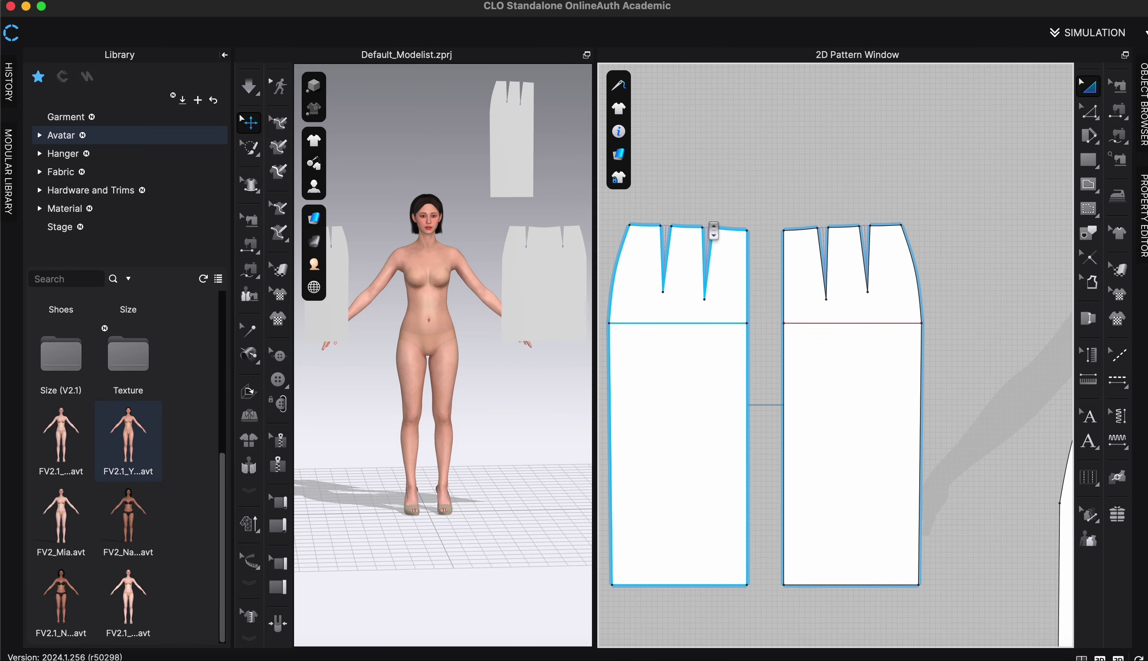
pyautogui.scroll(-3, 713, 229)
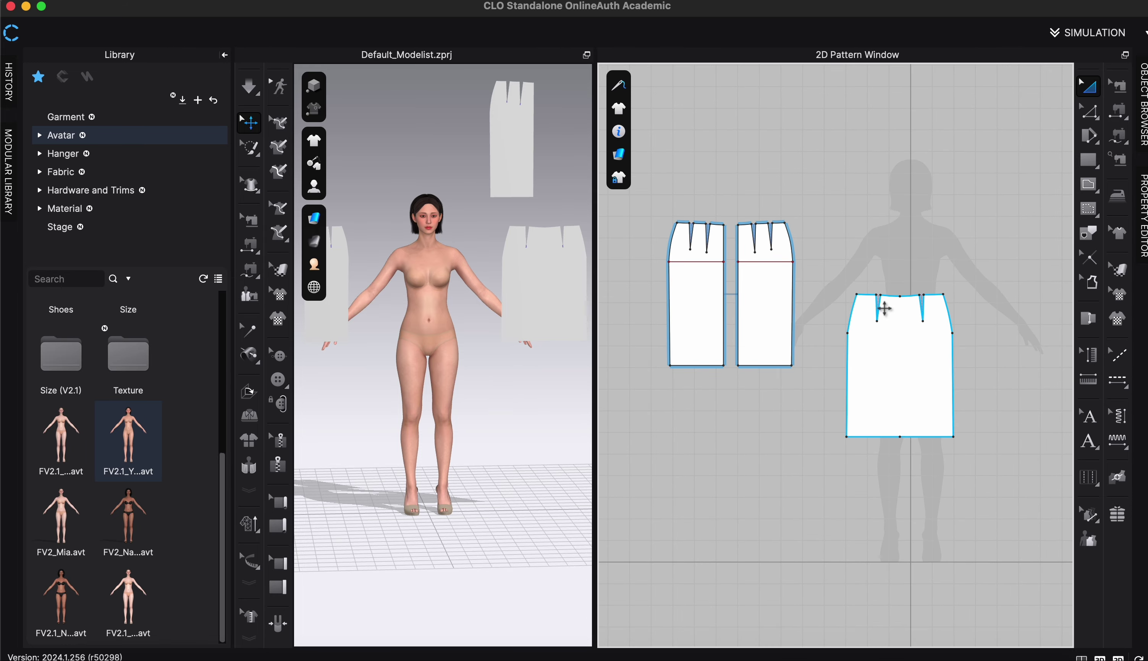
pyautogui.scroll(3, 884, 307)
pyautogui.scroll(2, 934, 243)
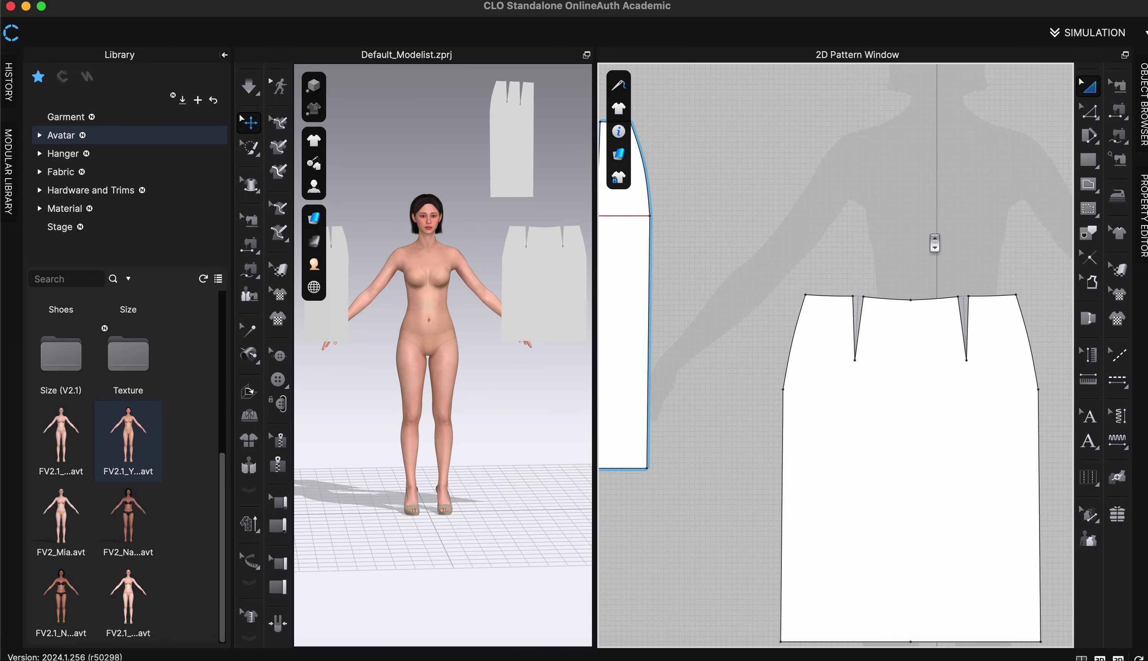
pyautogui.moveTo(934, 243); pyautogui.dragTo(886, 228, button='middle')
pyautogui.click(1098, 119)
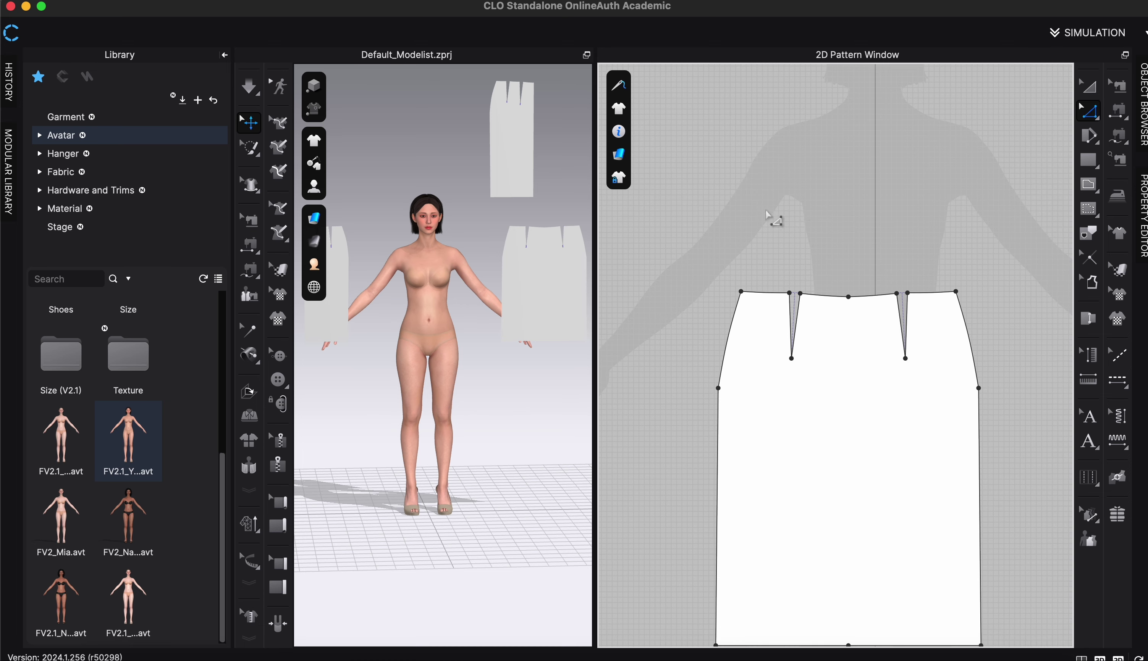
pyautogui.scroll(-4, 807, 264)
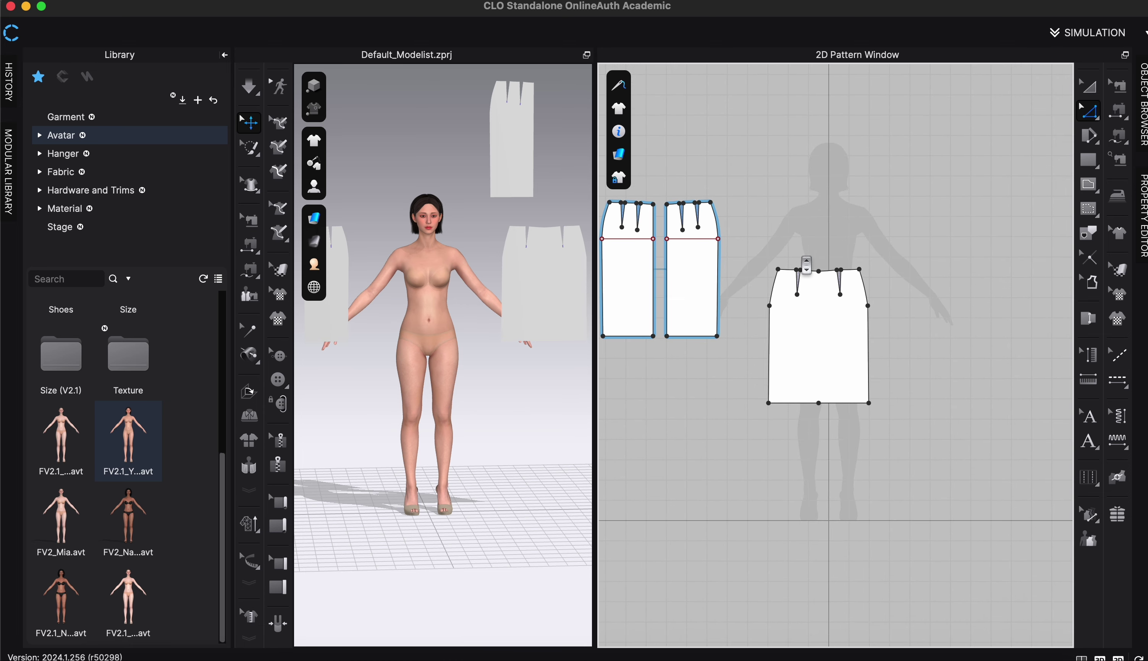
pyautogui.moveTo(757, 257); pyautogui.dragTo(823, 290)
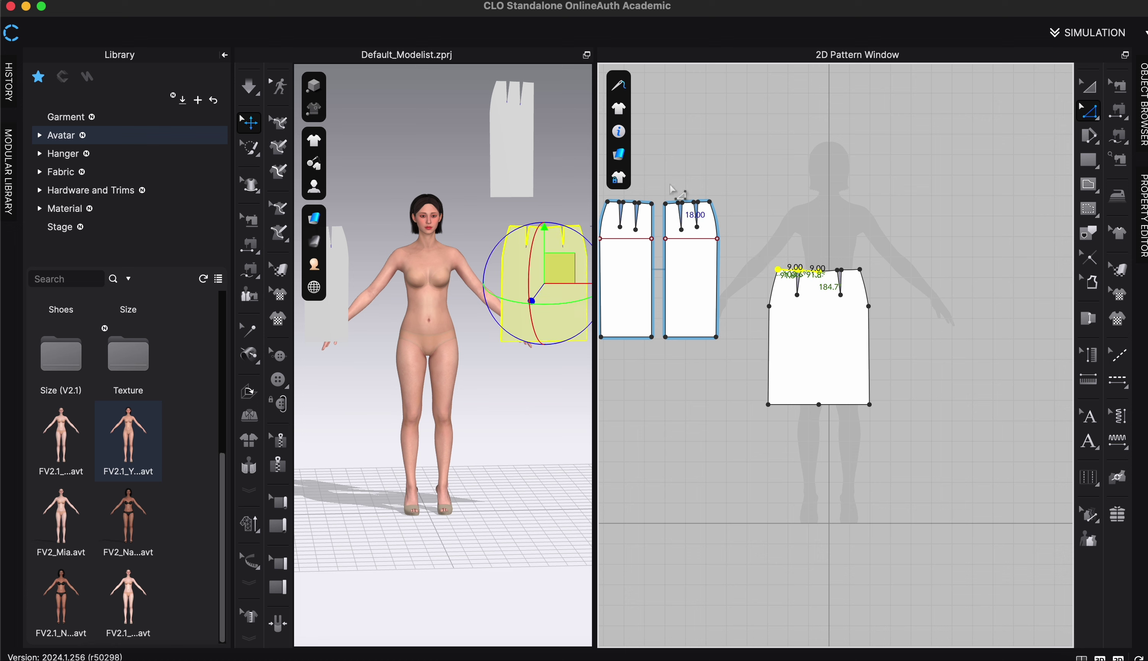
pyautogui.moveTo(658, 186); pyautogui.dragTo(717, 212)
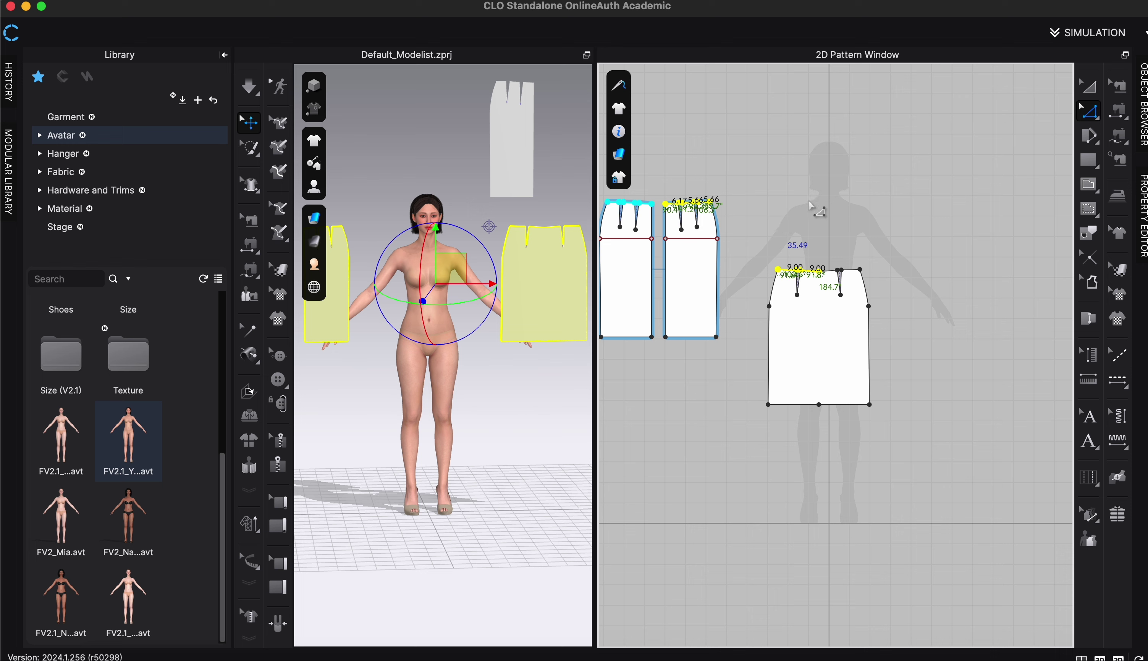
# - Create a waistband rectangle 36 cm wide and 4 cm high above the unfolded skirt panel
pyautogui.click(1089, 159)
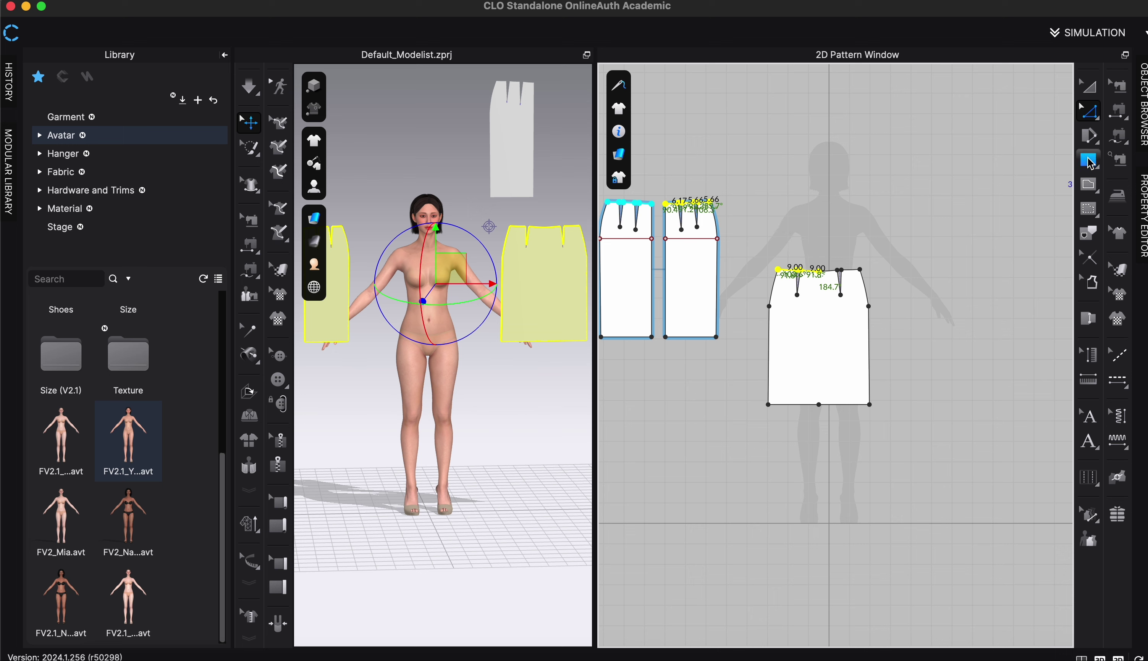
pyautogui.click(782, 184)
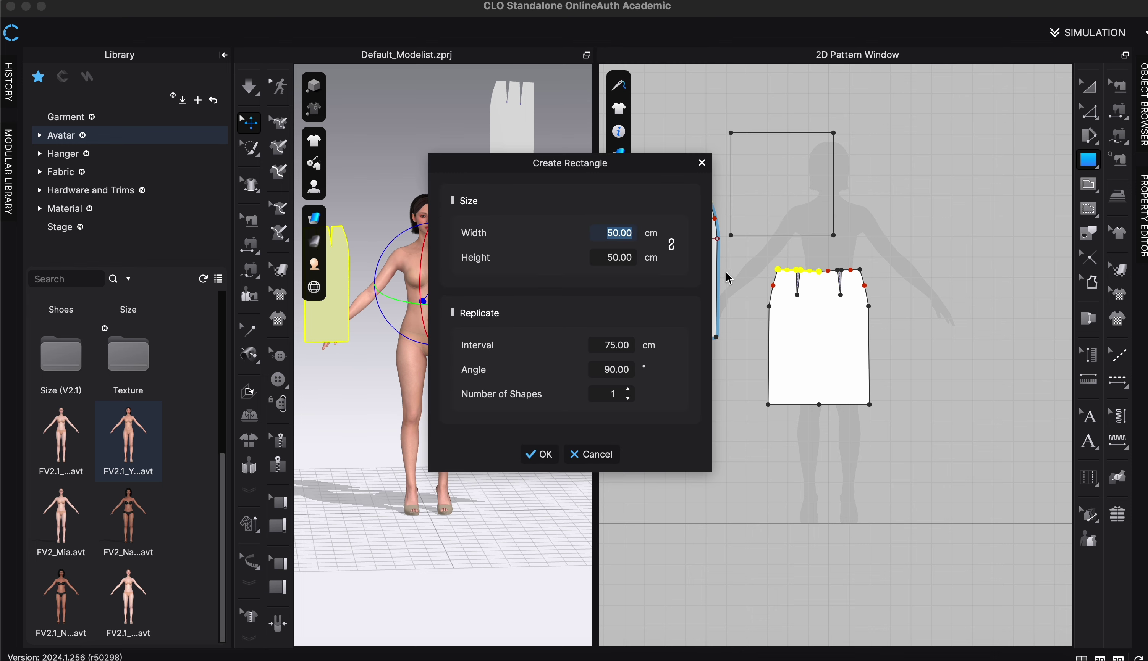
pyautogui.write('36')
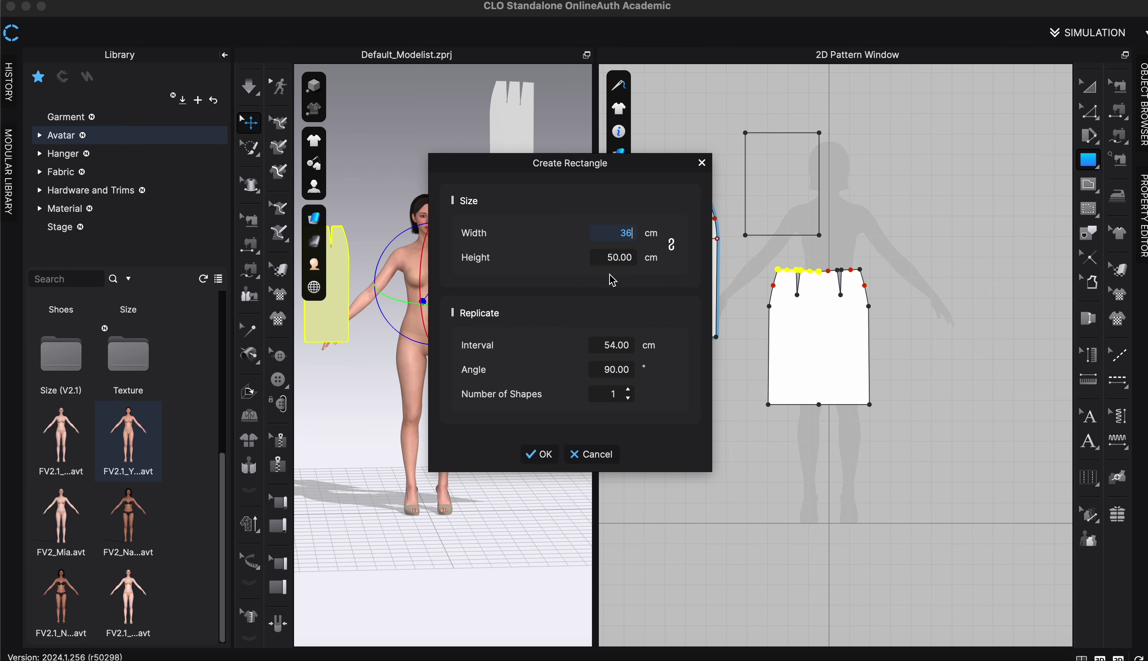
pyautogui.click(605, 260)
pyautogui.write('4')
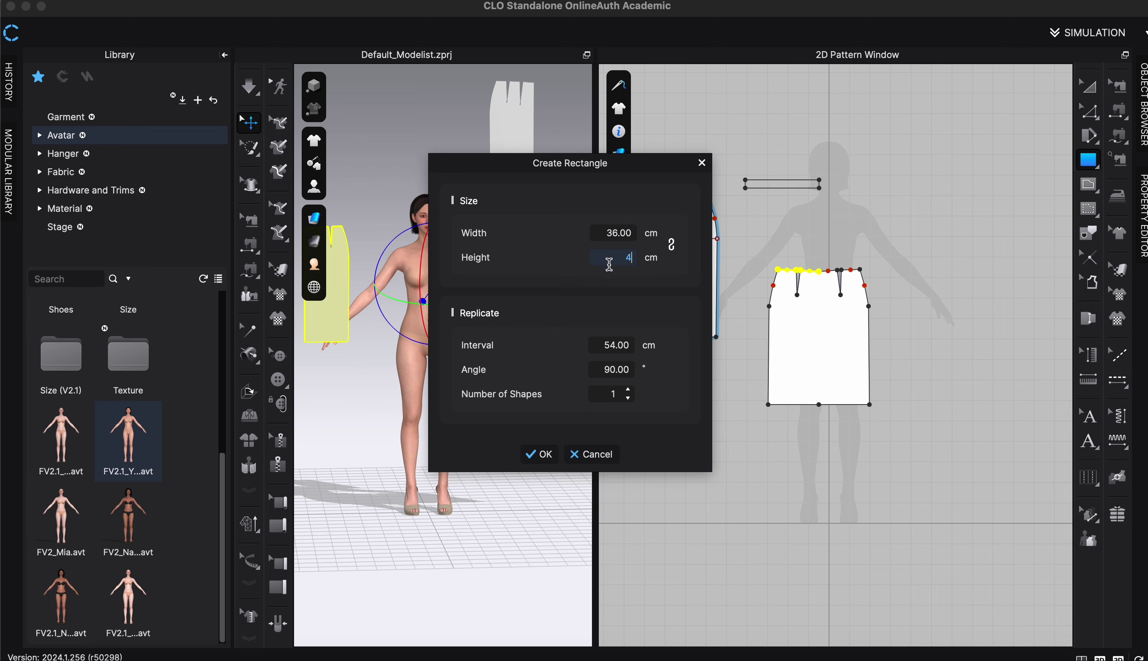
pyautogui.click(539, 454)
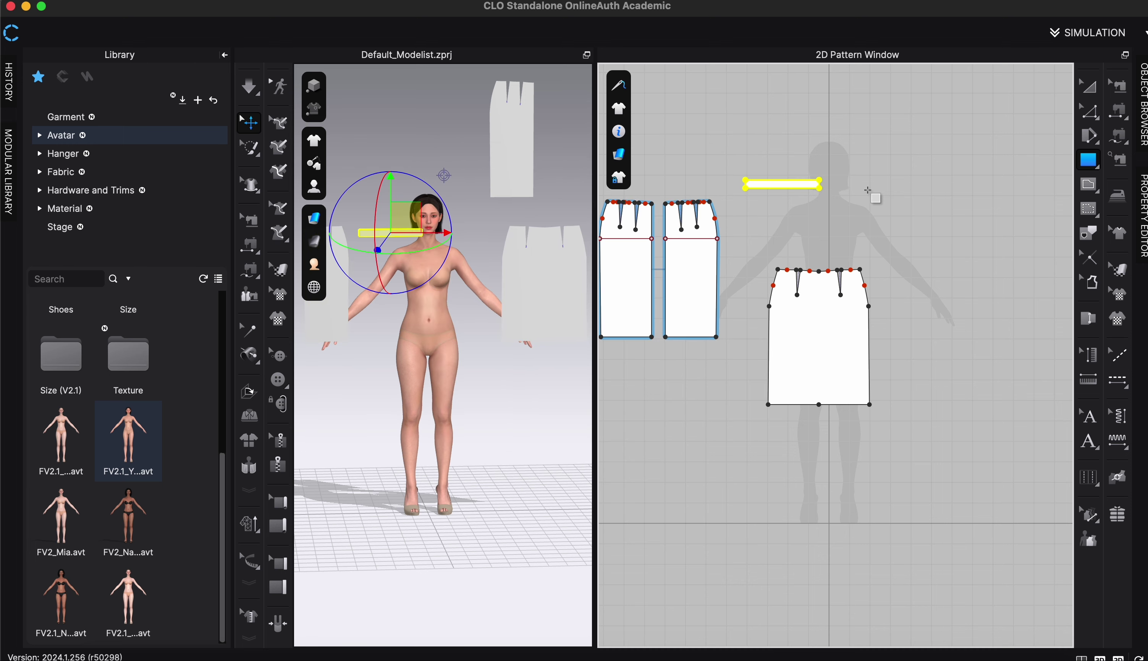
# - Copy the waistband rectangle and paste the duplicate beside the original in the 2D pattern window
pyautogui.press('v')
pyautogui.click(1090, 85)
pyautogui.click(791, 195)
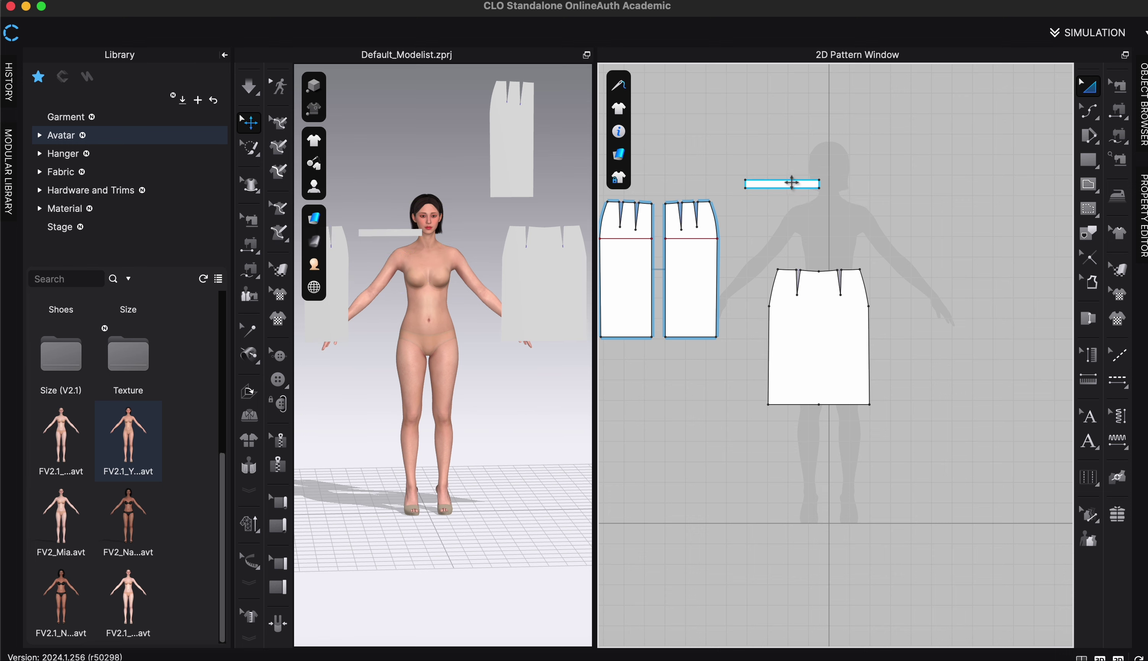
pyautogui.click(791, 184)
pyautogui.hotkey('ctrl', 'c')
pyautogui.hotkey('ctrl', 'v')
pyautogui.click(886, 182)
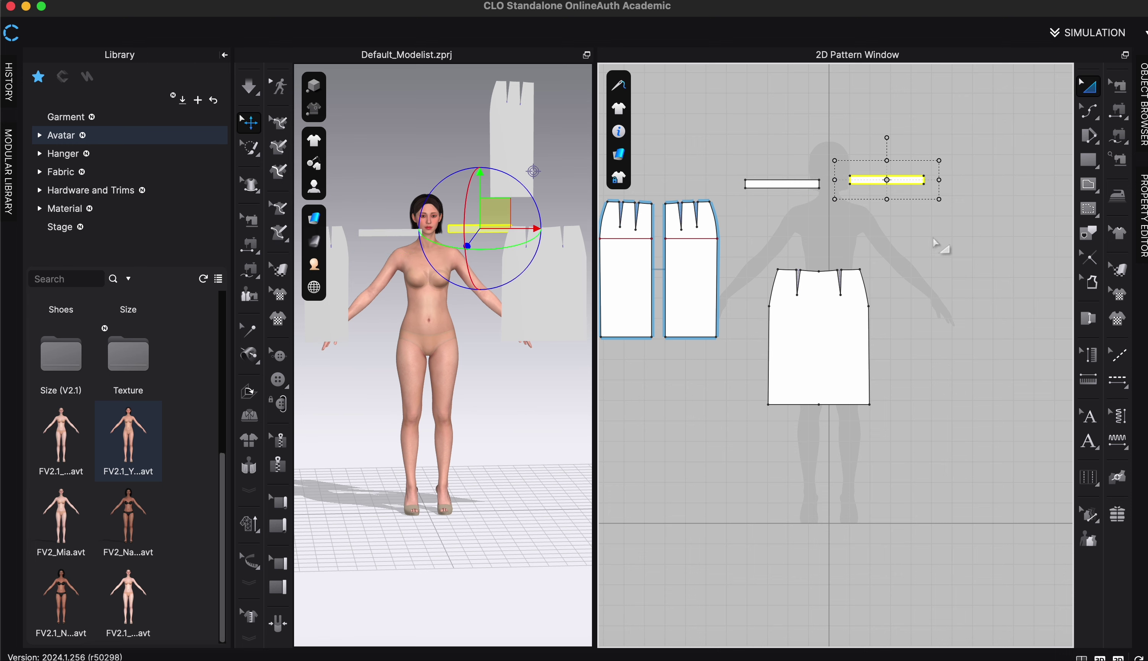
pyautogui.click(936, 246)
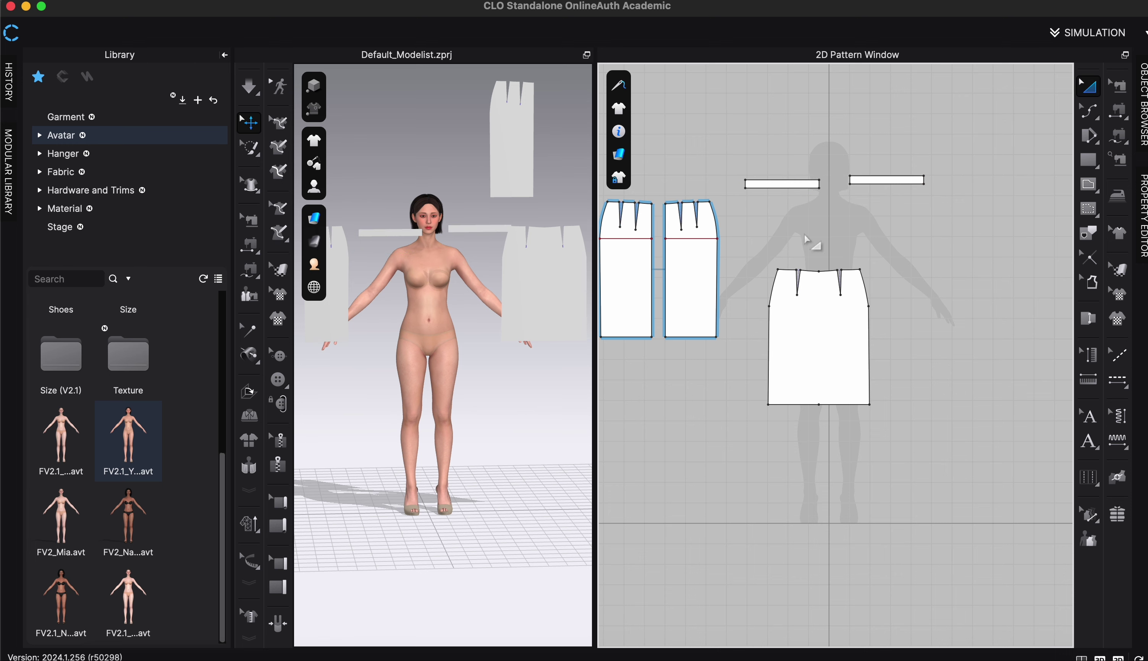
# - Move both waistband strips above the avatar's head in the 3D window, clear of the body
pyautogui.moveTo(802, 243); pyautogui.dragTo(851, 244, button='right')
pyautogui.click(395, 233)
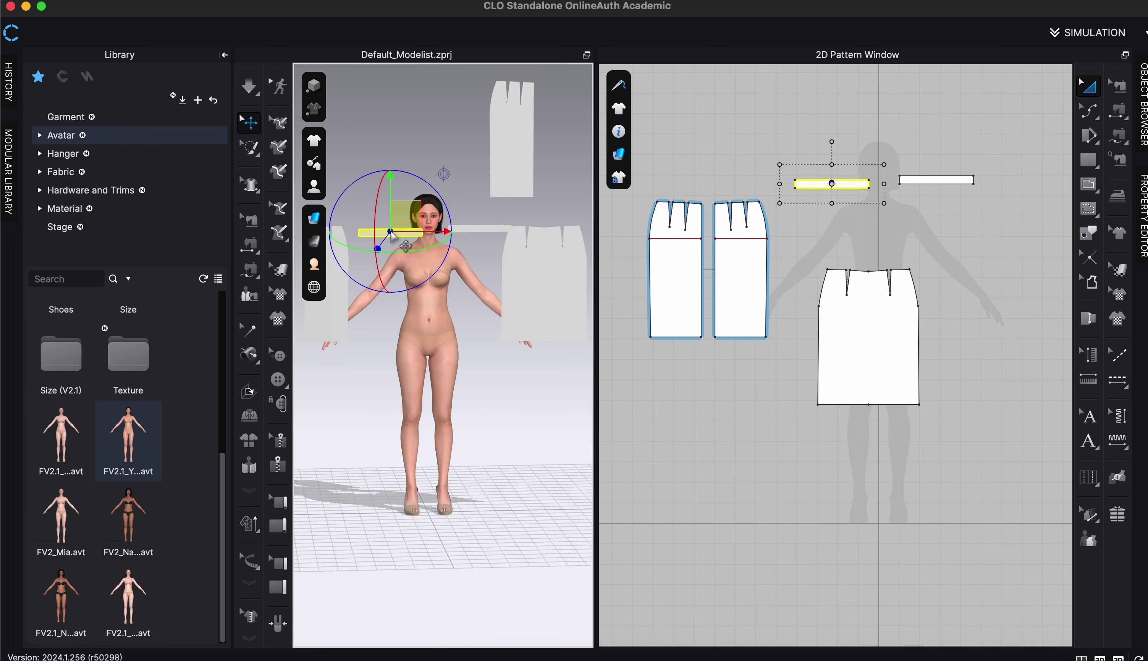
pyautogui.moveTo(378, 248); pyautogui.dragTo(379, 153)
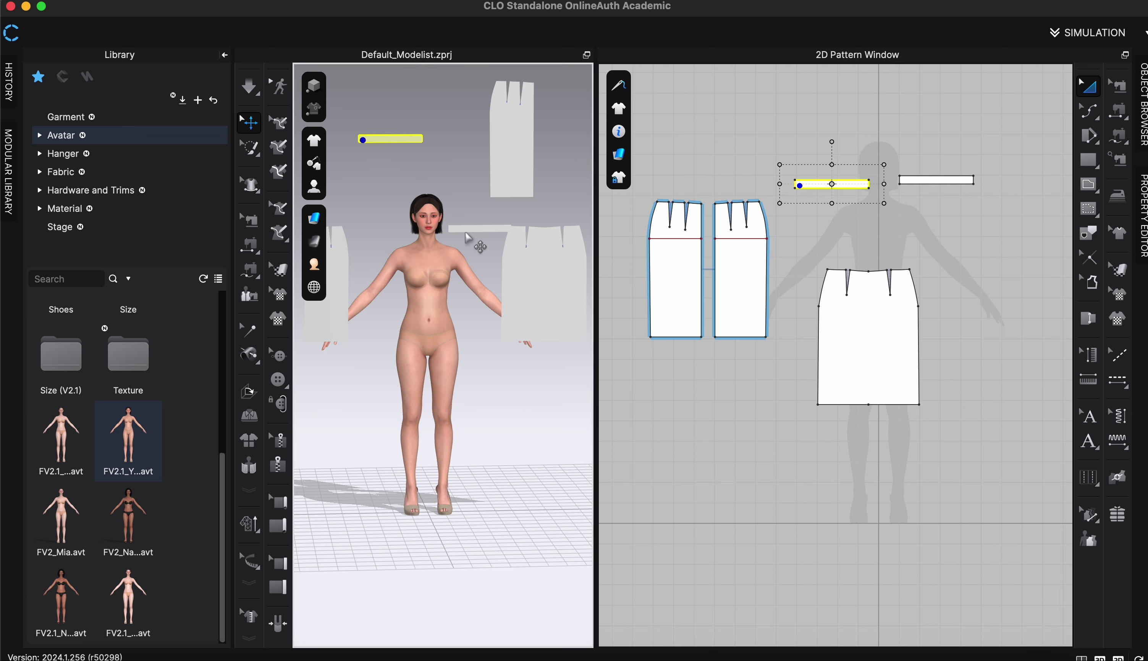
pyautogui.click(479, 229)
pyautogui.moveTo(451, 232); pyautogui.dragTo(439, 119)
pyautogui.click(725, 131)
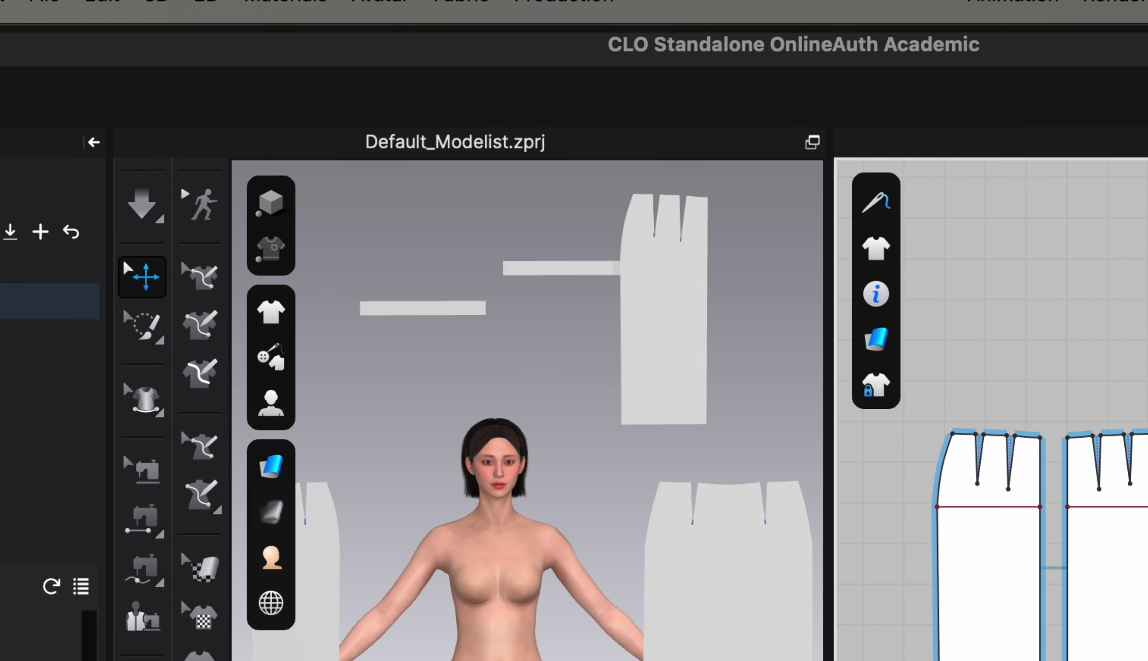
# - Show the avatar's arrangement points in the 3D window
pyautogui.moveTo(313, 186)
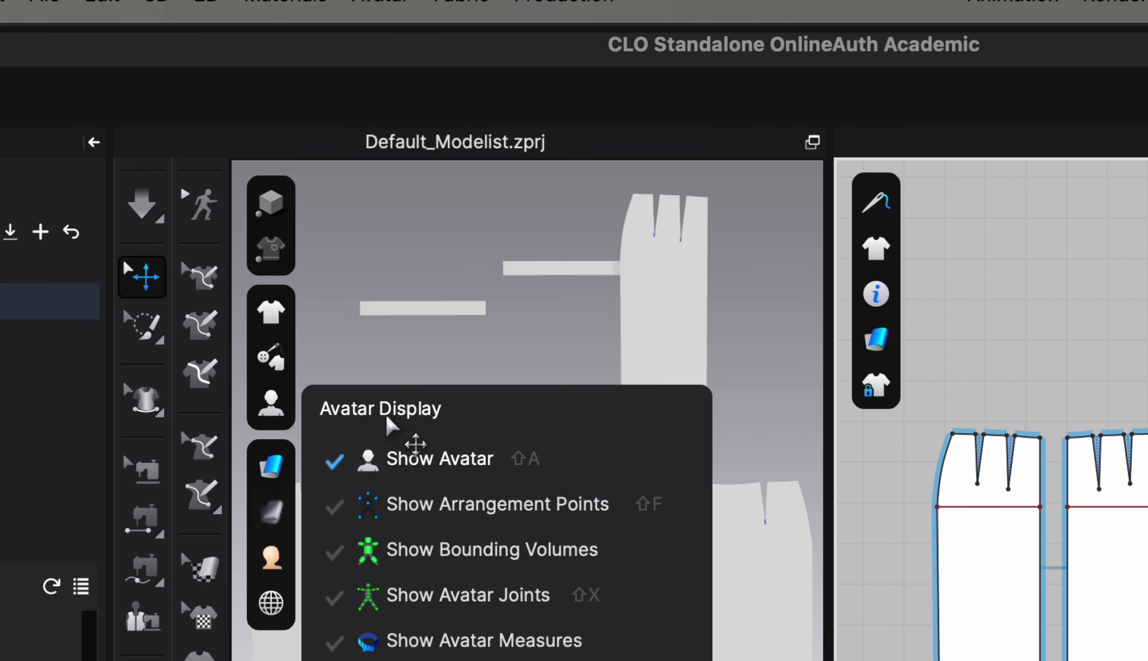
pyautogui.click(385, 505)
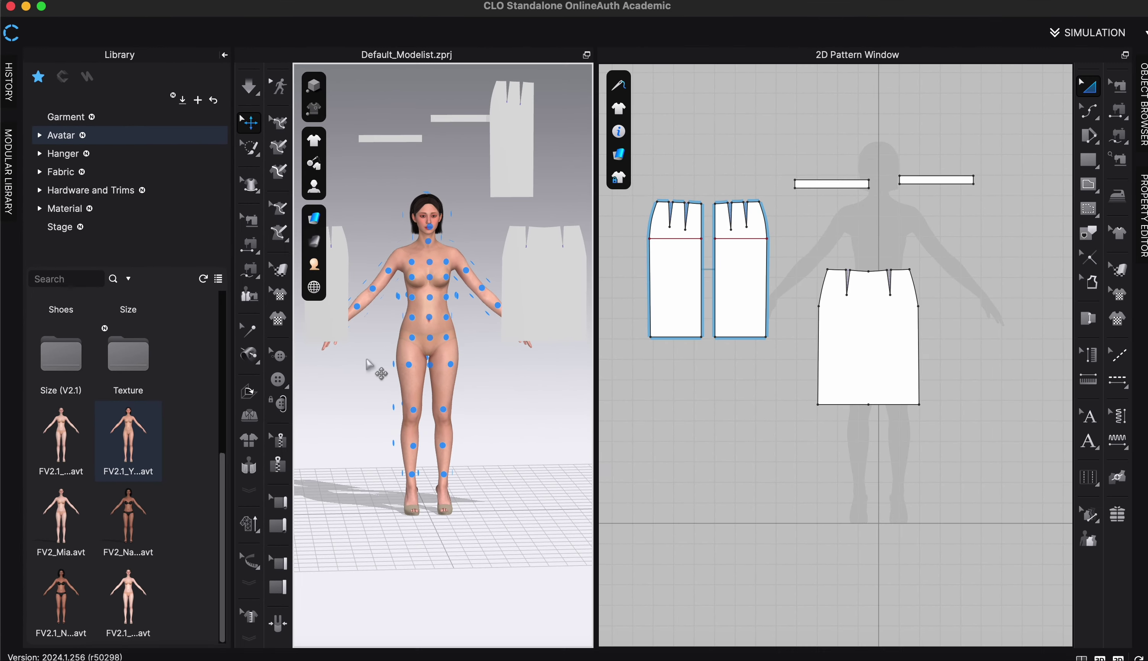
pyautogui.press('8')
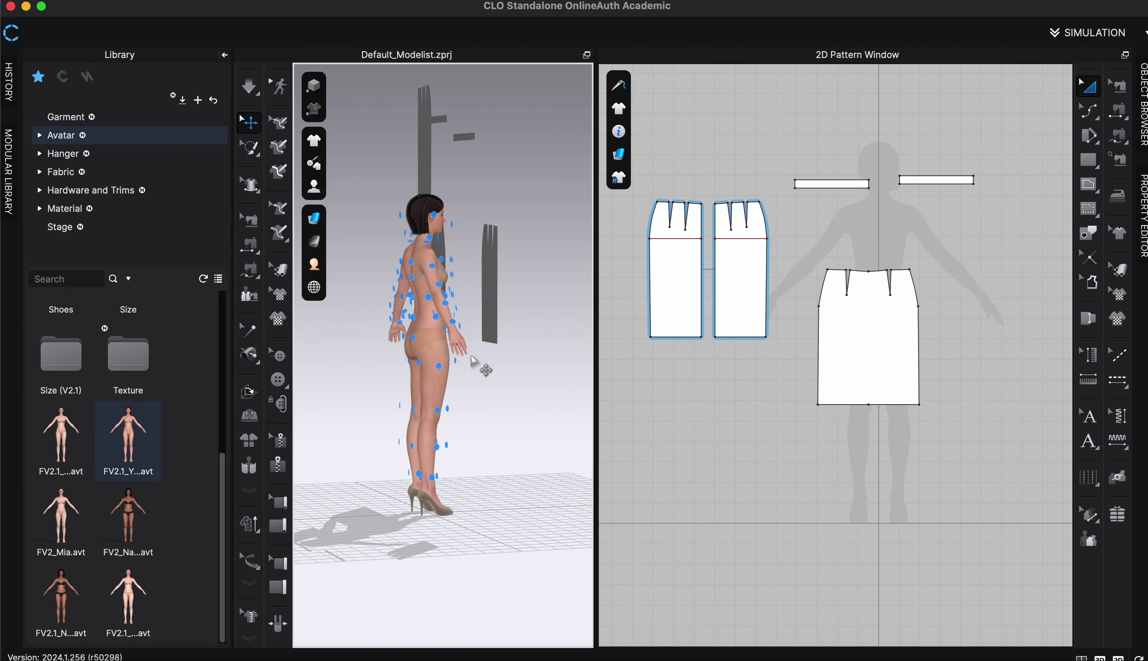
# - Place the full front skirt panel on the centre-front hip arrangement point so it curves around the avatar
pyautogui.moveTo(544, 352); pyautogui.dragTo(385, 392, button='right')
pyautogui.moveTo(331, 383); pyautogui.dragTo(317, 376, button='right')
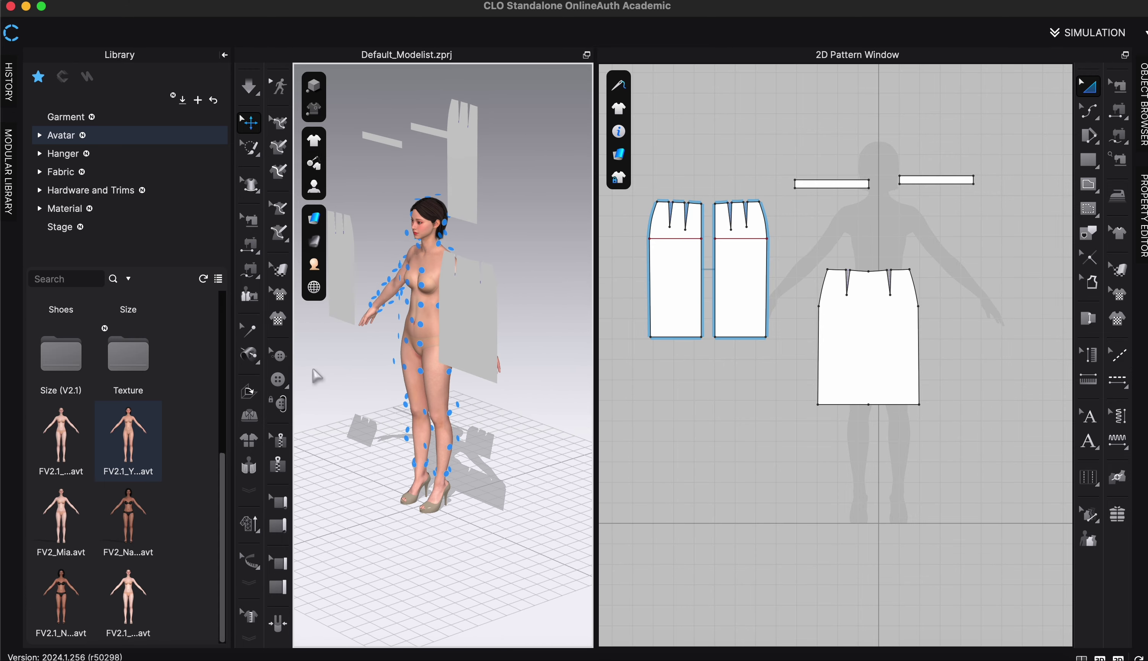
pyautogui.moveTo(319, 289)
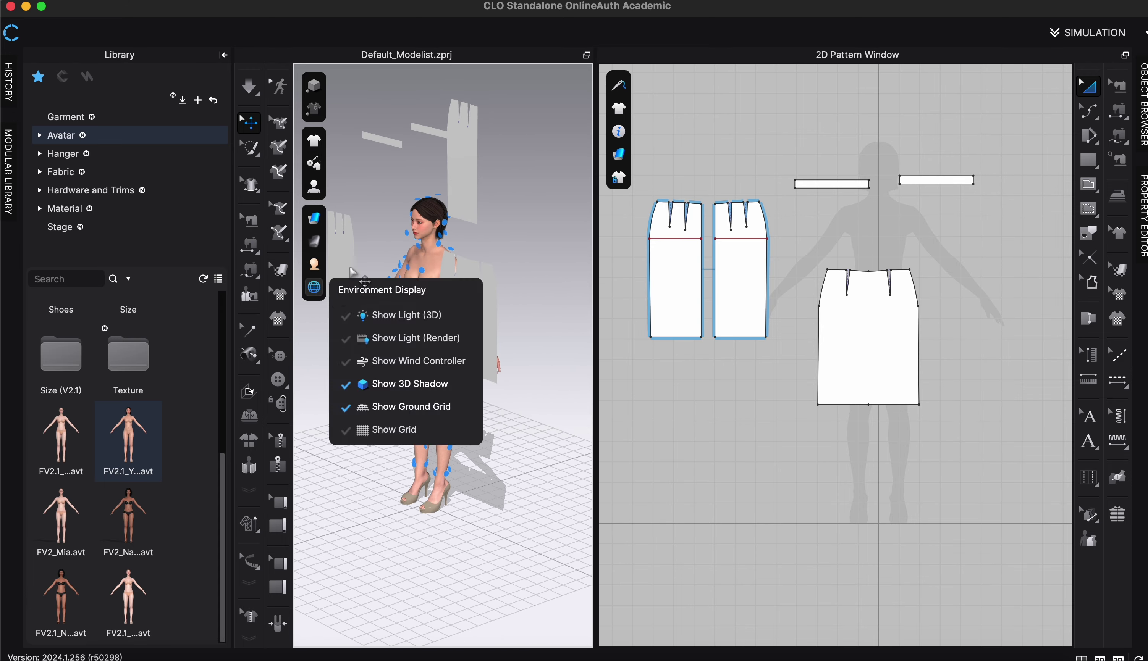
pyautogui.press('2')
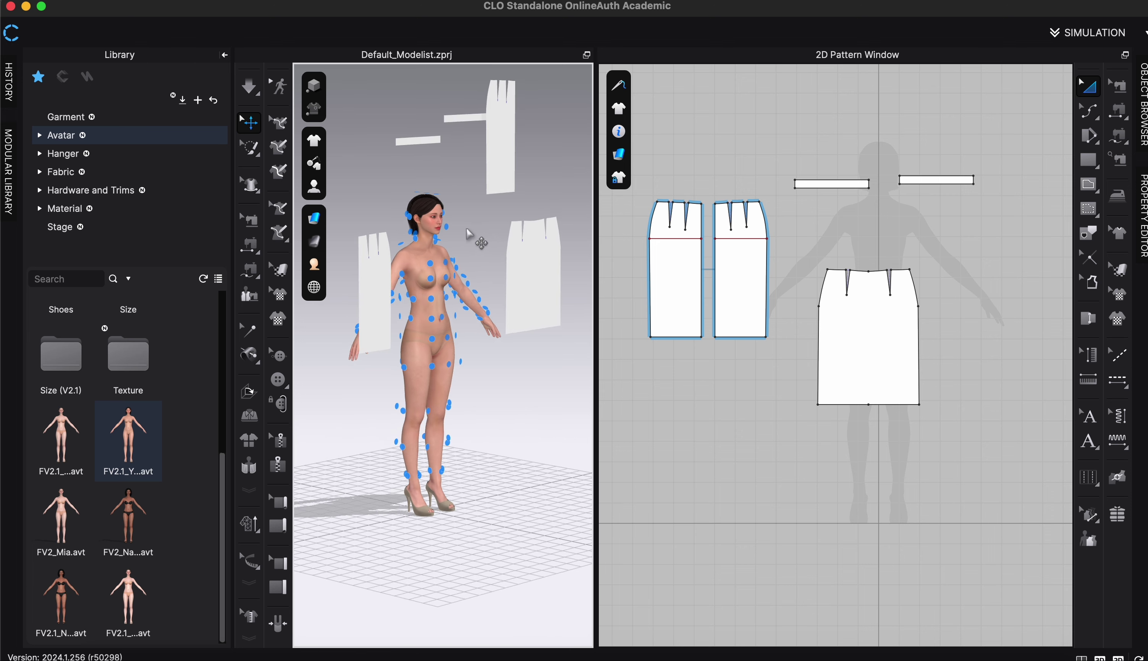
pyautogui.moveTo(469, 234); pyautogui.dragTo(463, 234, button='right')
pyautogui.press('2')
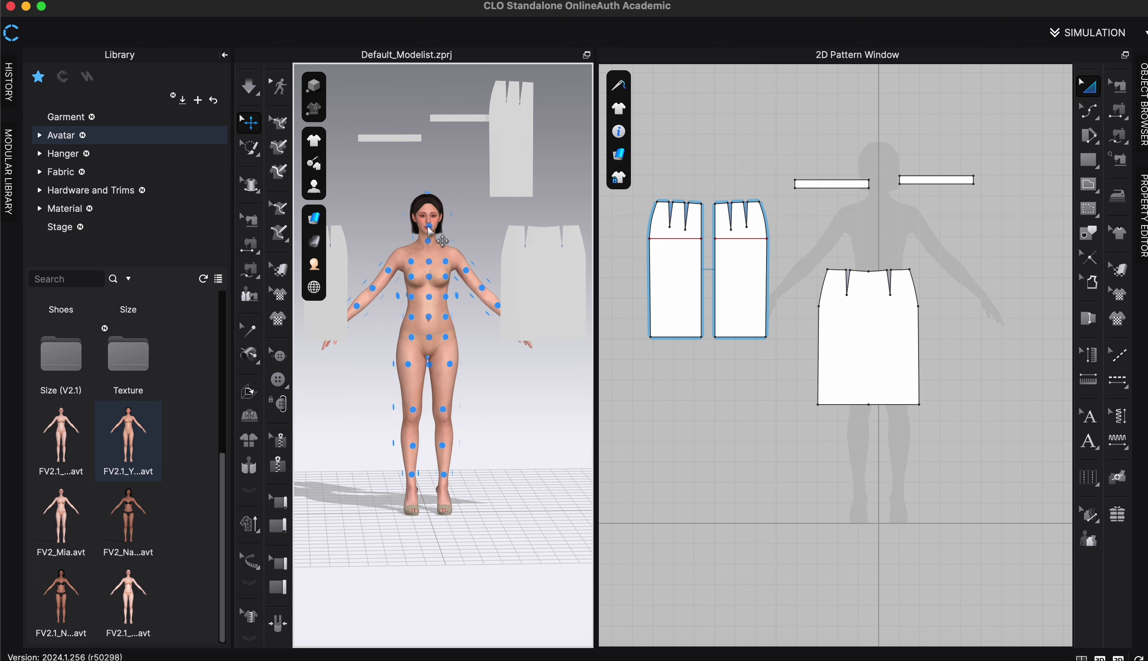
pyautogui.click(536, 272)
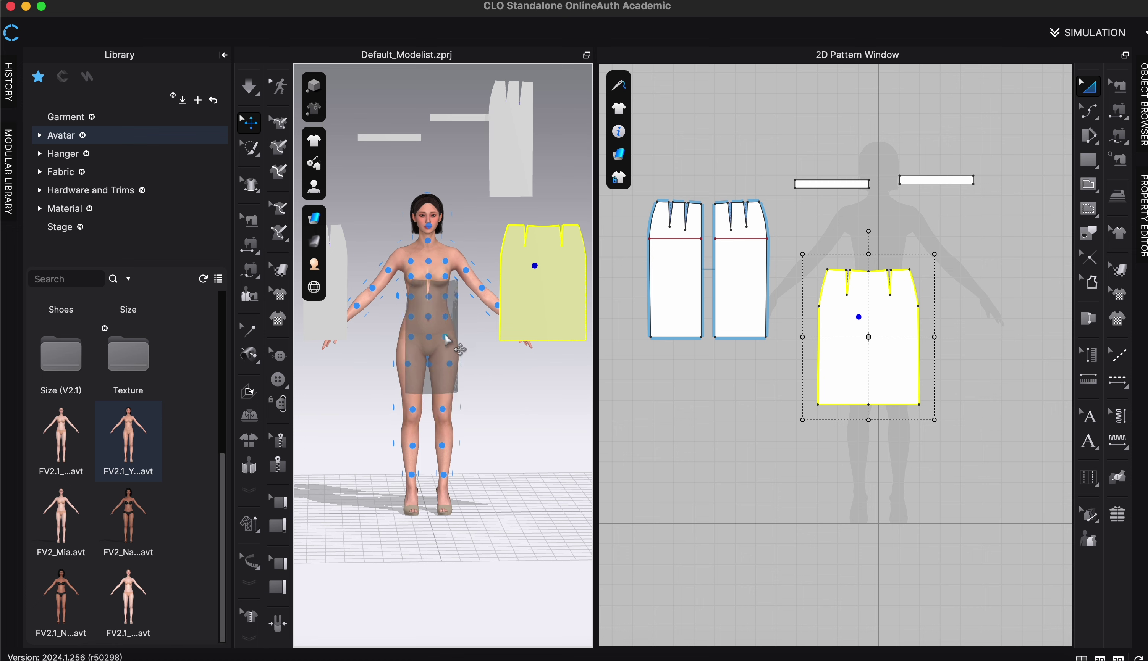
pyautogui.click(430, 369)
pyautogui.rightClick(370, 407)
pyautogui.click(349, 428)
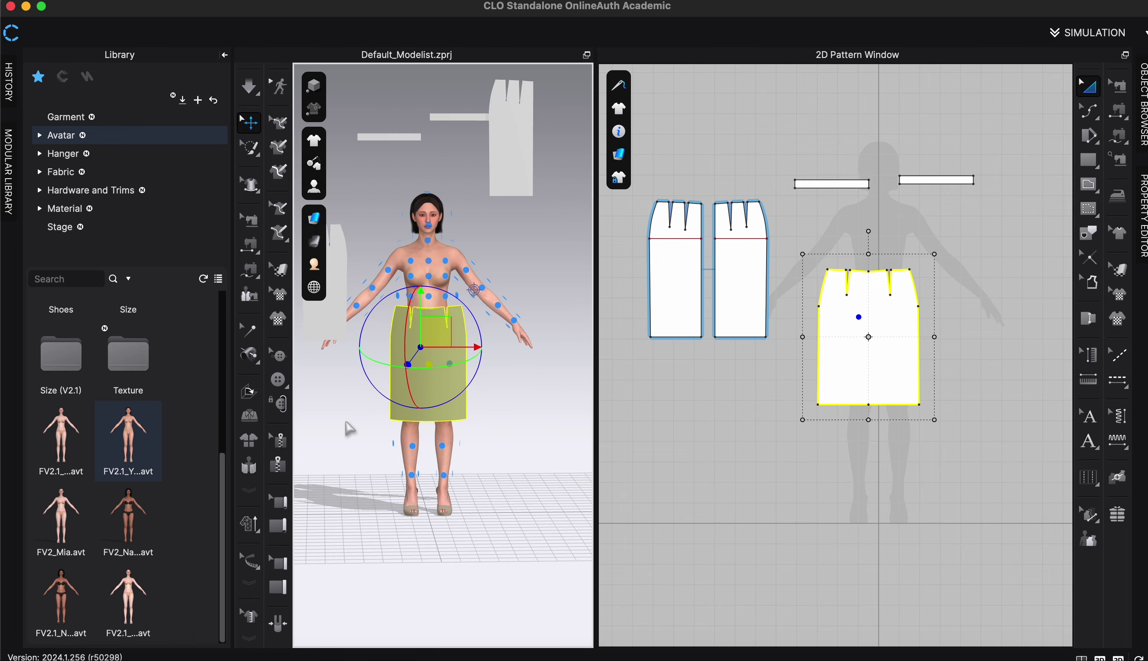
pyautogui.moveTo(359, 421); pyautogui.dragTo(525, 415, button='right')
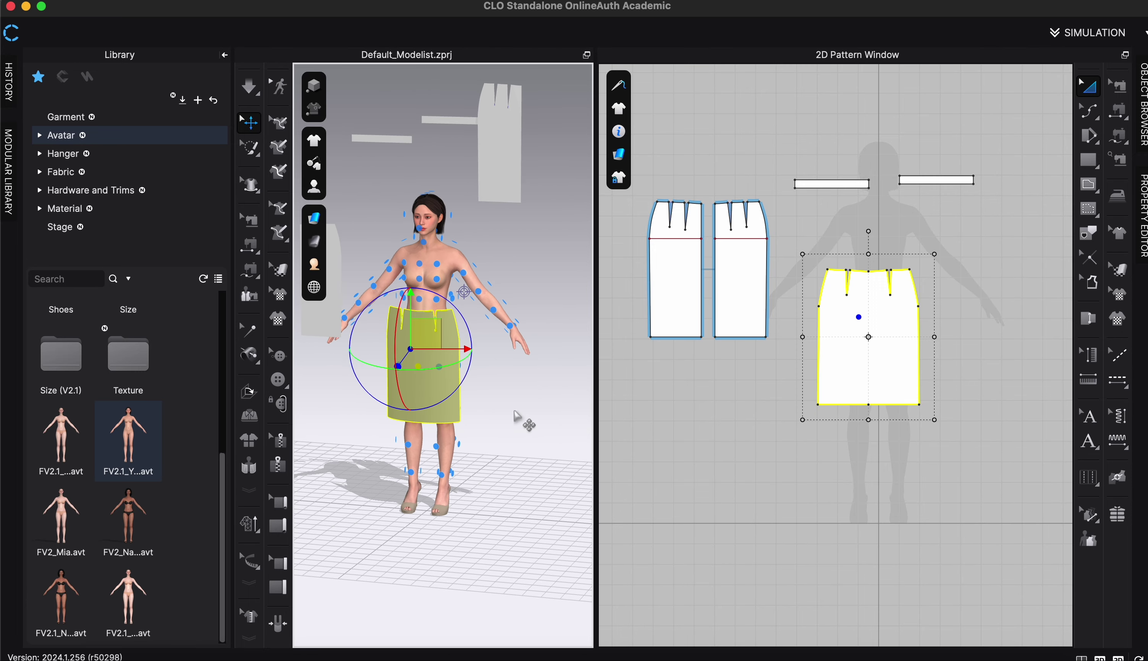
pyautogui.click(501, 419)
# - Try moving and rotating the front skirt panel away from the avatar's body, and undo the change
pyautogui.moveTo(390, 426)
pyautogui.mouseDown(button='right')
pyautogui.moveTo(482, 428)
pyautogui.moveTo(392, 430)
pyautogui.moveTo(406, 438)
pyautogui.mouseUp(button='right')
pyautogui.click(458, 374)
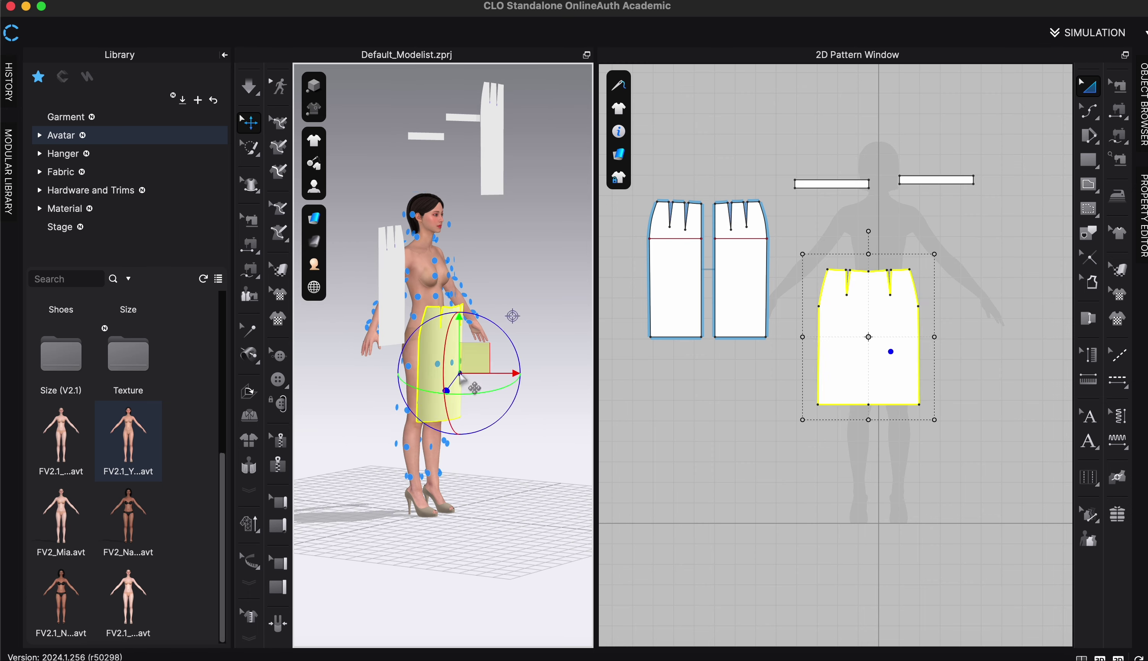
pyautogui.click(535, 316)
pyautogui.moveTo(533, 259); pyautogui.dragTo(510, 278, button='right')
pyautogui.click(449, 351)
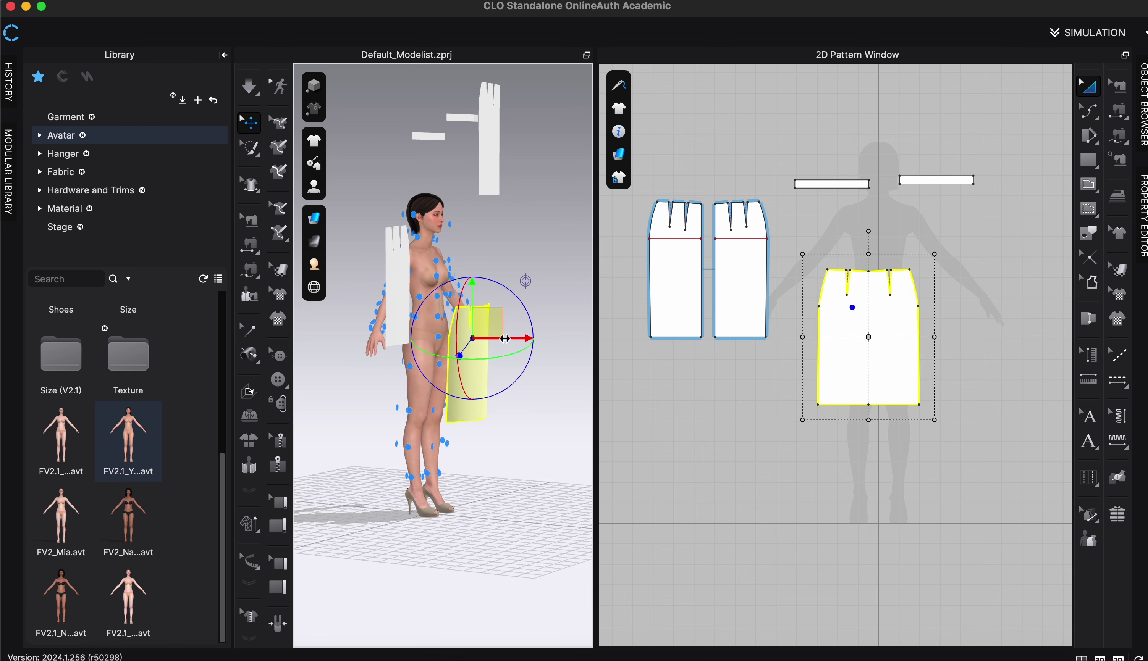
pyautogui.moveTo(477, 338); pyautogui.dragTo(504, 352)
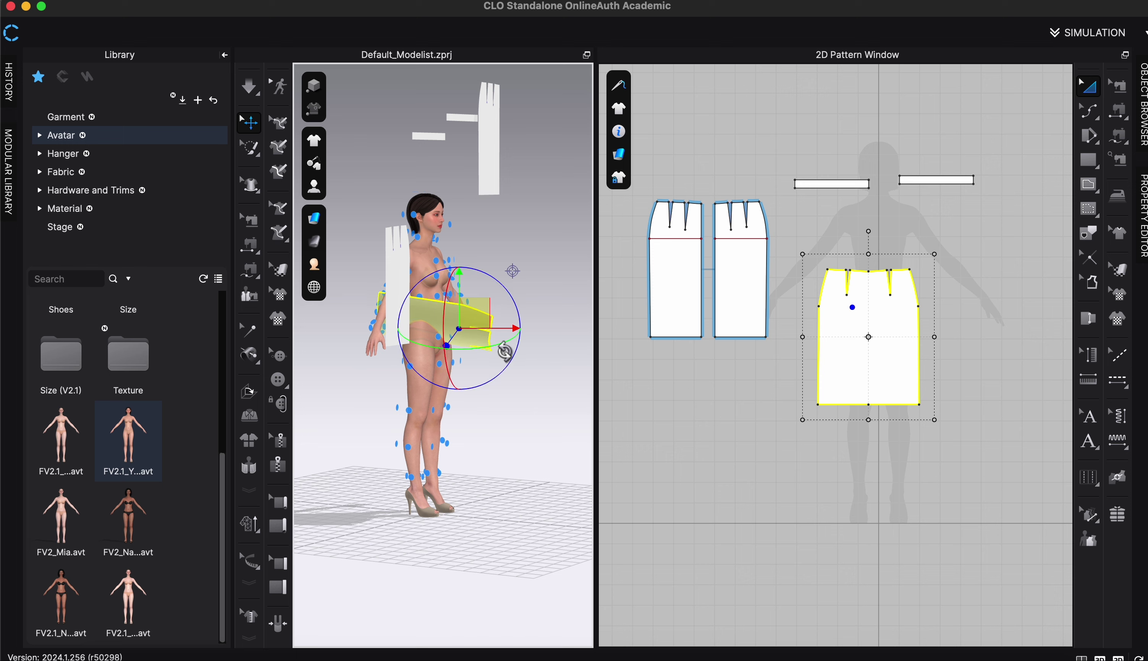
pyautogui.press('super+z')
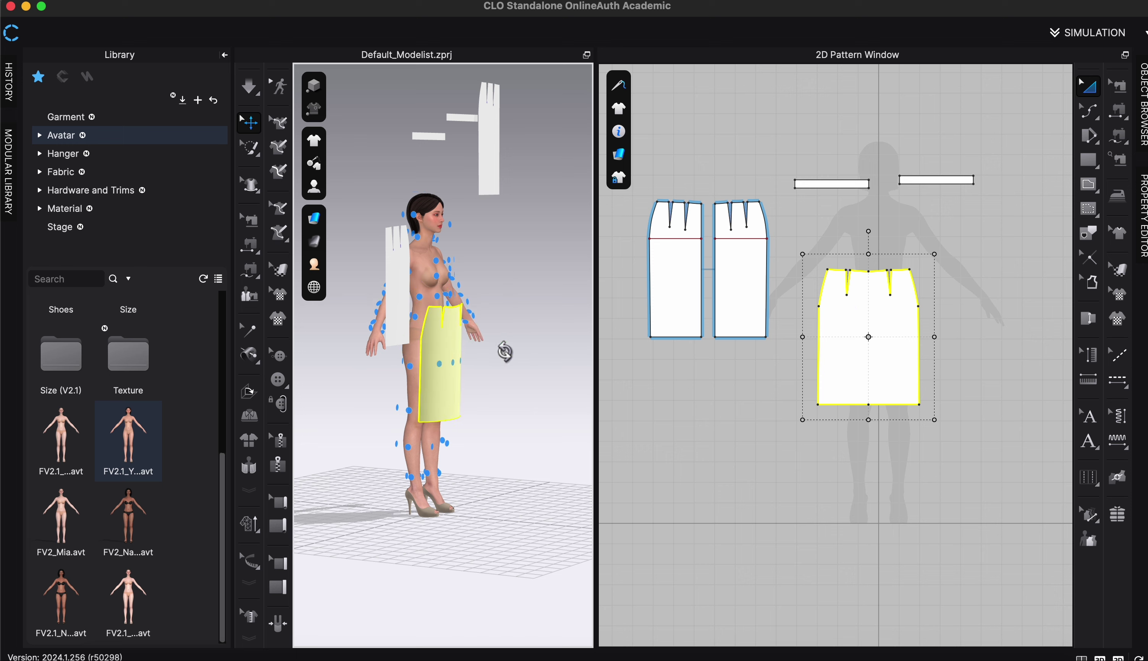
pyautogui.click(504, 352)
# - Place the mirrored back skirt pieces behind the avatar using the left rear hip arrangement point
pyautogui.press('2')
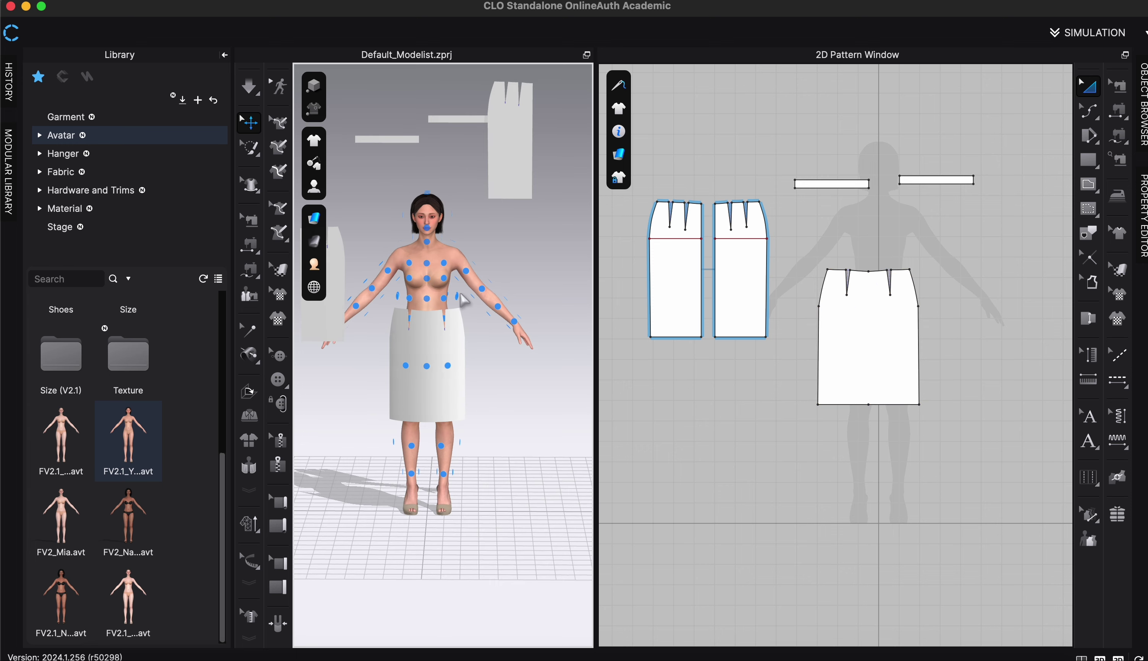
pyautogui.click(517, 152)
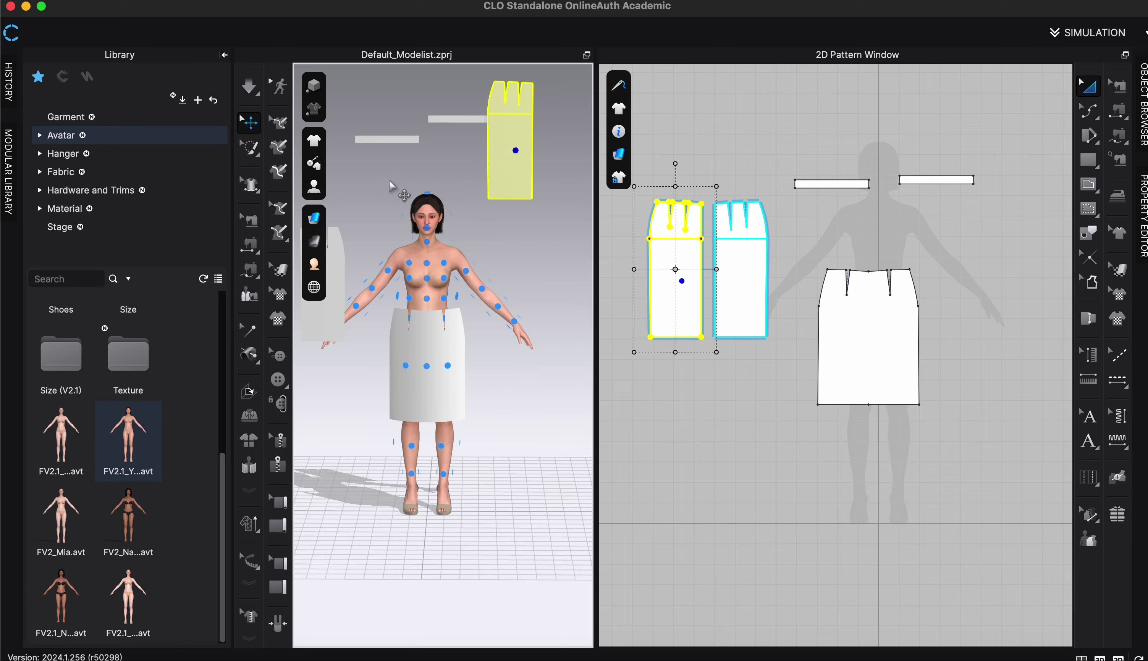
pyautogui.press('8')
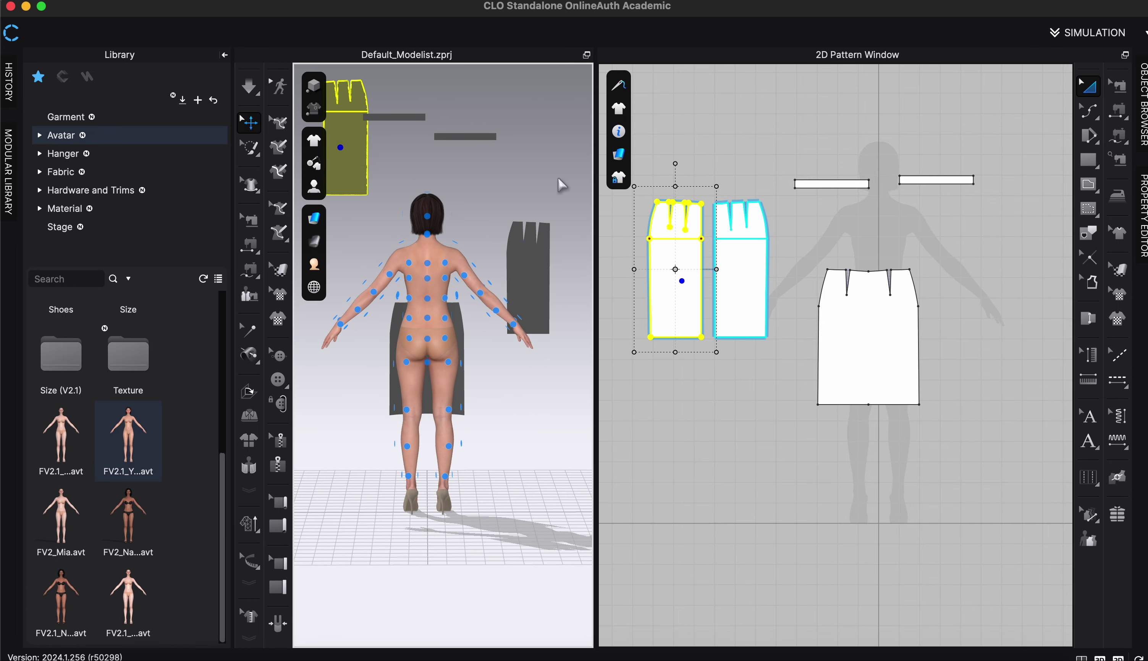
pyautogui.click(406, 362)
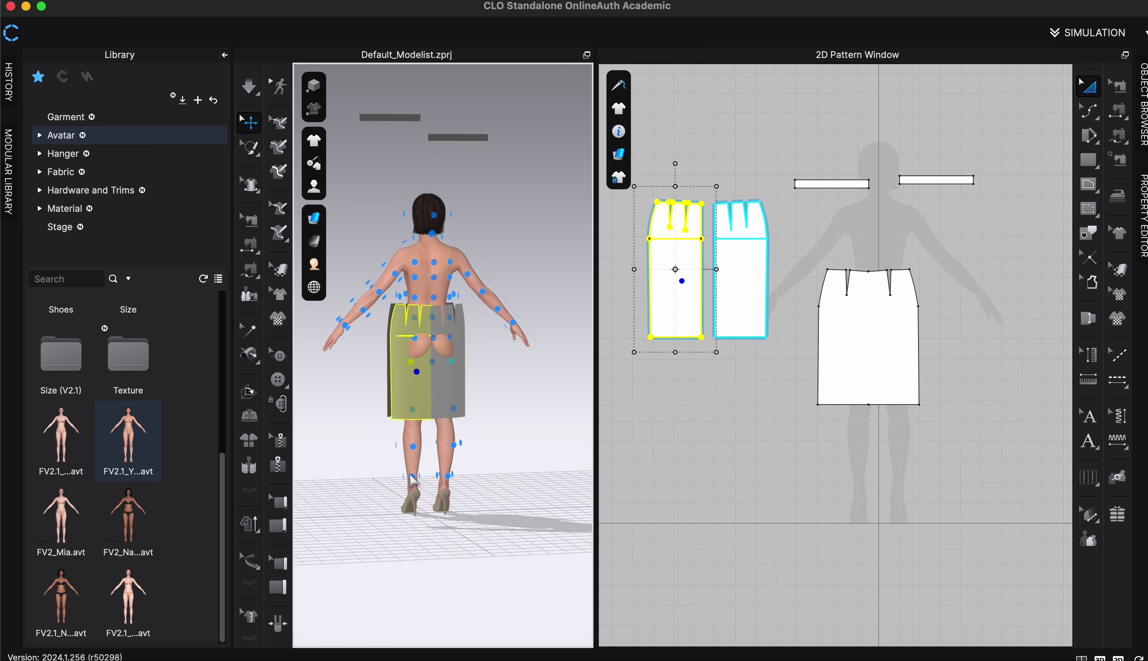
pyautogui.click(514, 324)
# - Shift the back skirt piece on the avatar's left slightly backward, clear of the buttocks
pyautogui.press('4')
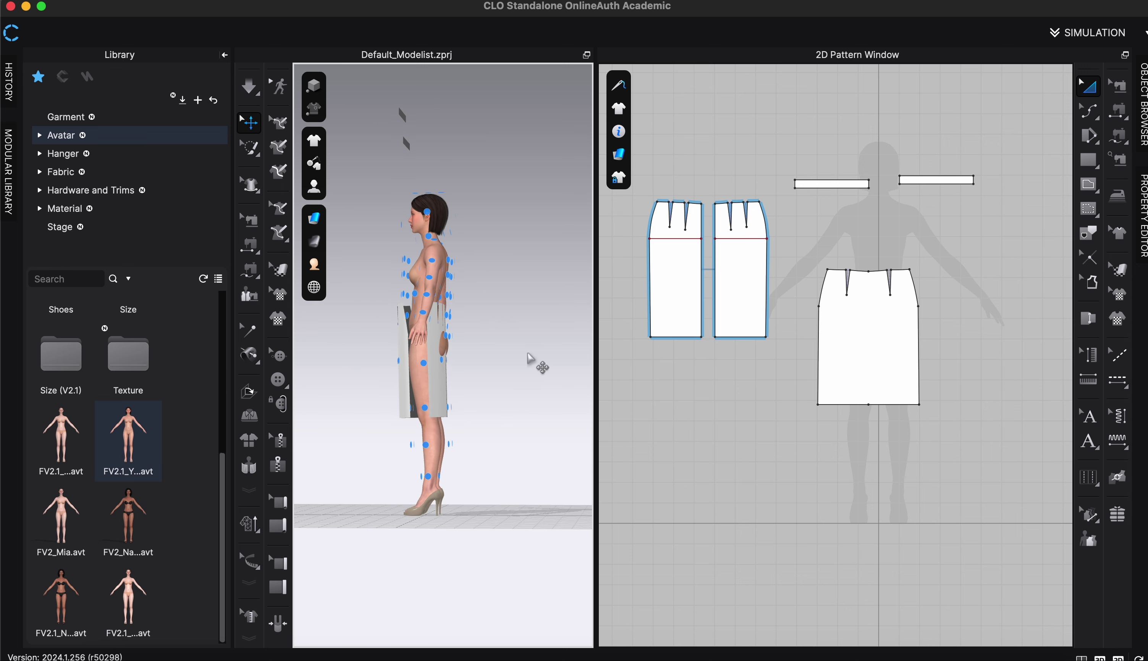
pyautogui.moveTo(529, 360); pyautogui.dragTo(412, 370, button='right')
pyautogui.press('4')
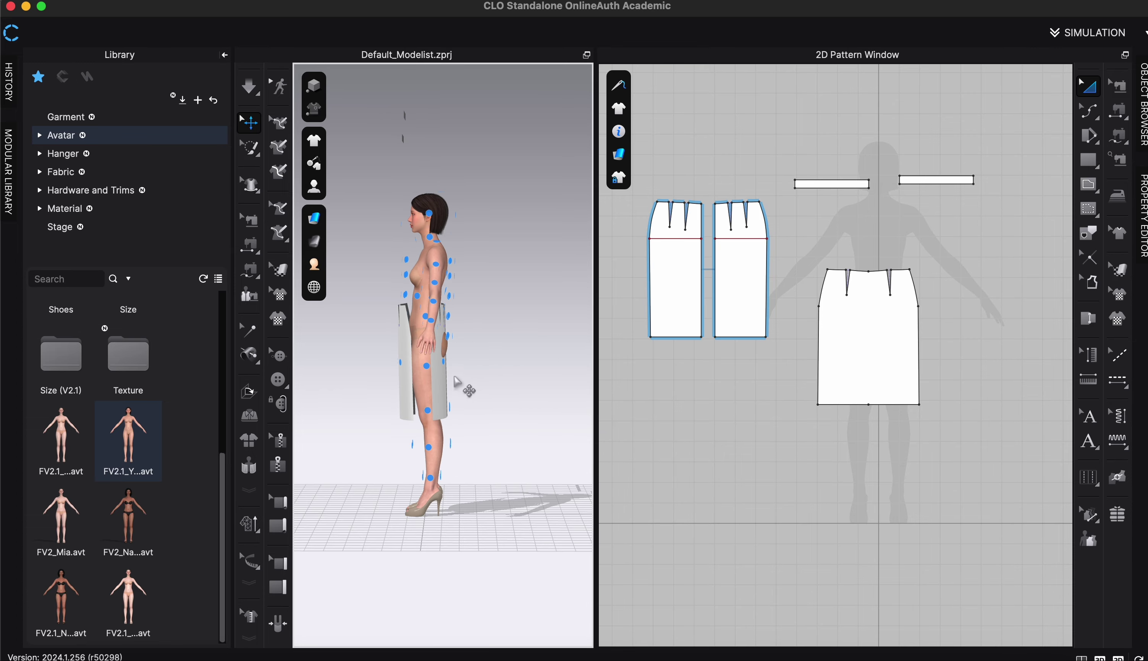
pyautogui.click(438, 371)
pyautogui.click(547, 347)
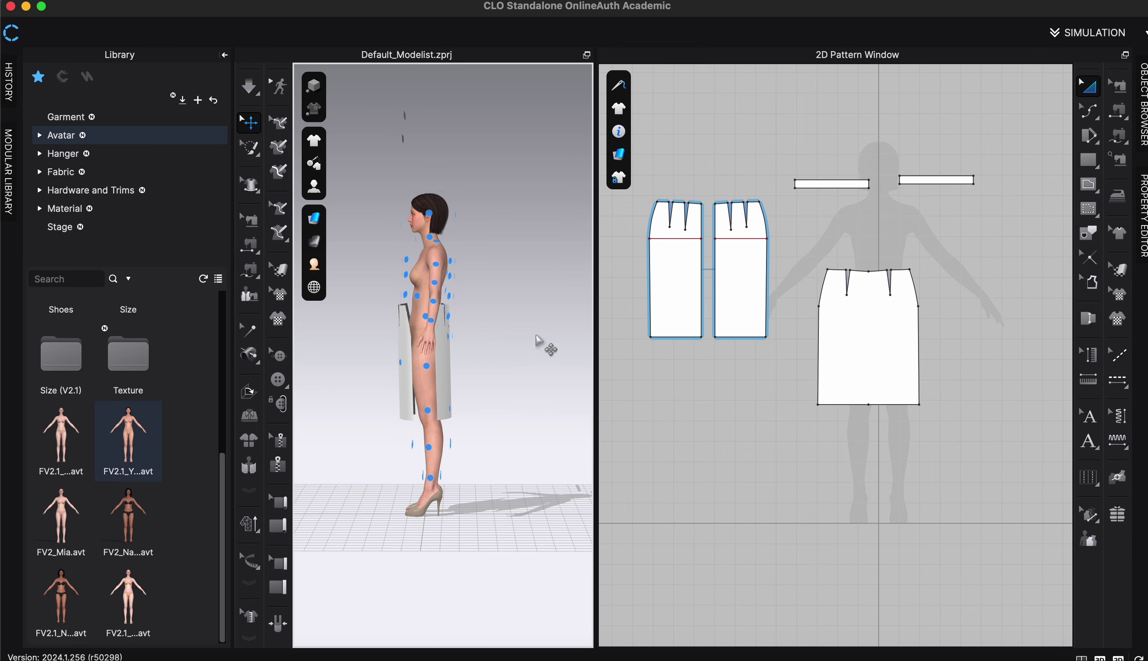
# - Shift the back skirt piece on the avatar's right slightly backward, clear of the body
pyautogui.moveTo(546, 347); pyautogui.dragTo(418, 364, button='right')
pyautogui.click(442, 376)
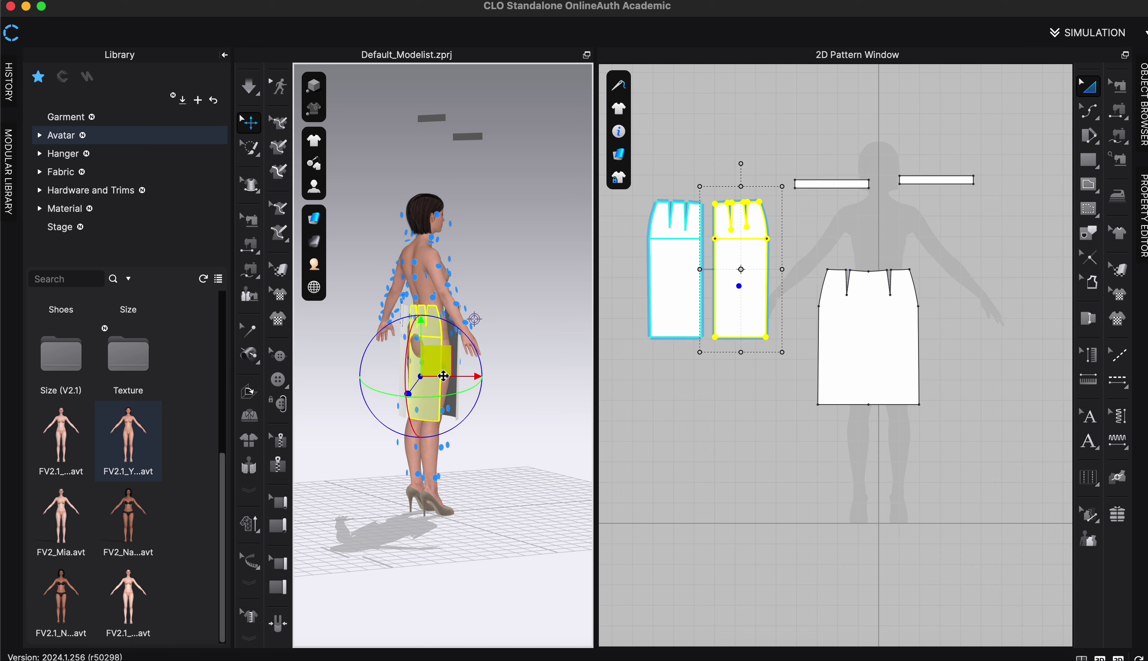
pyautogui.click(508, 396)
pyautogui.moveTo(545, 398); pyautogui.dragTo(520, 376, button='right')
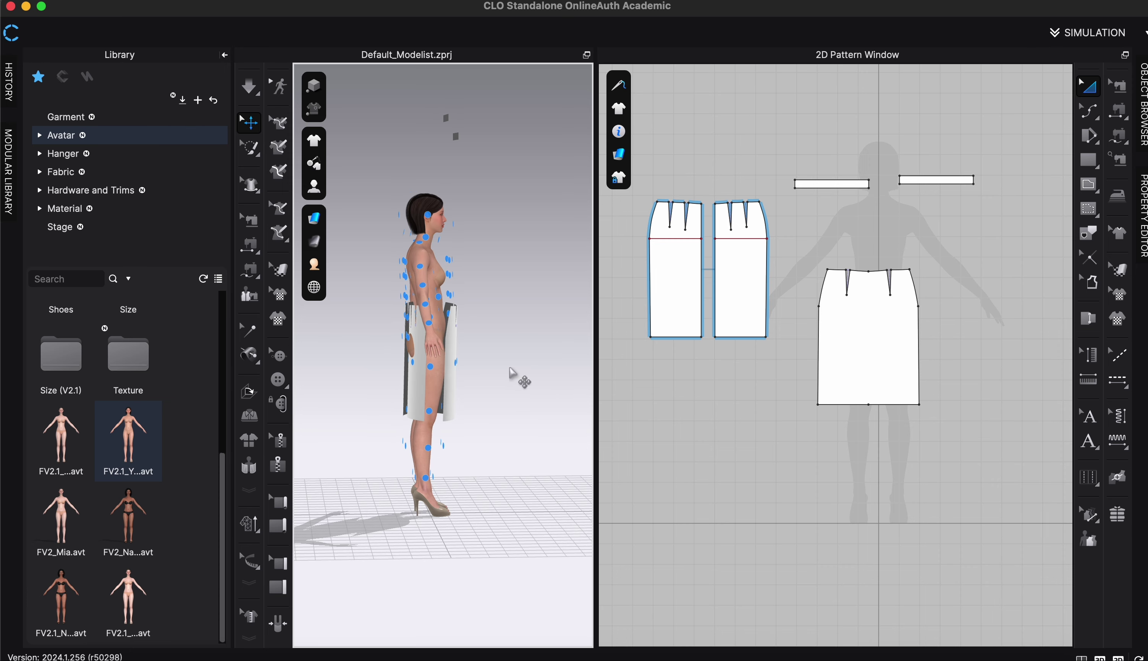
pyautogui.click(417, 379)
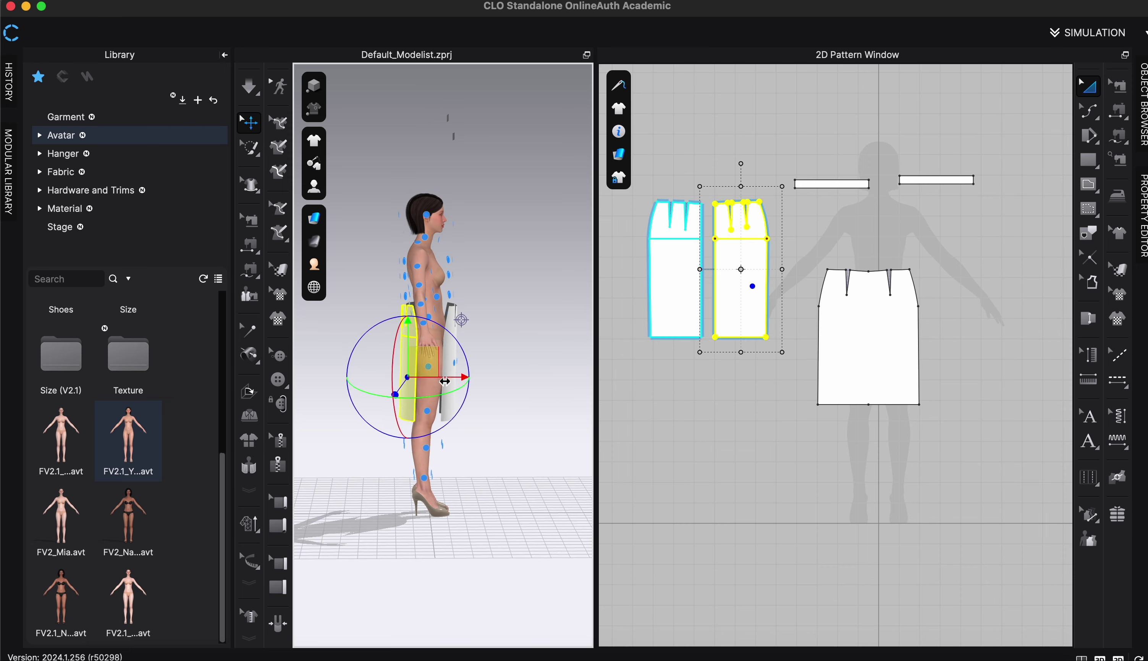
pyautogui.click(469, 394)
pyautogui.moveTo(470, 394); pyautogui.dragTo(521, 387, button='right')
# - Wrap the duplicate waistband strip around the avatar's left side using the side waist arrangement point
pyautogui.press('2')
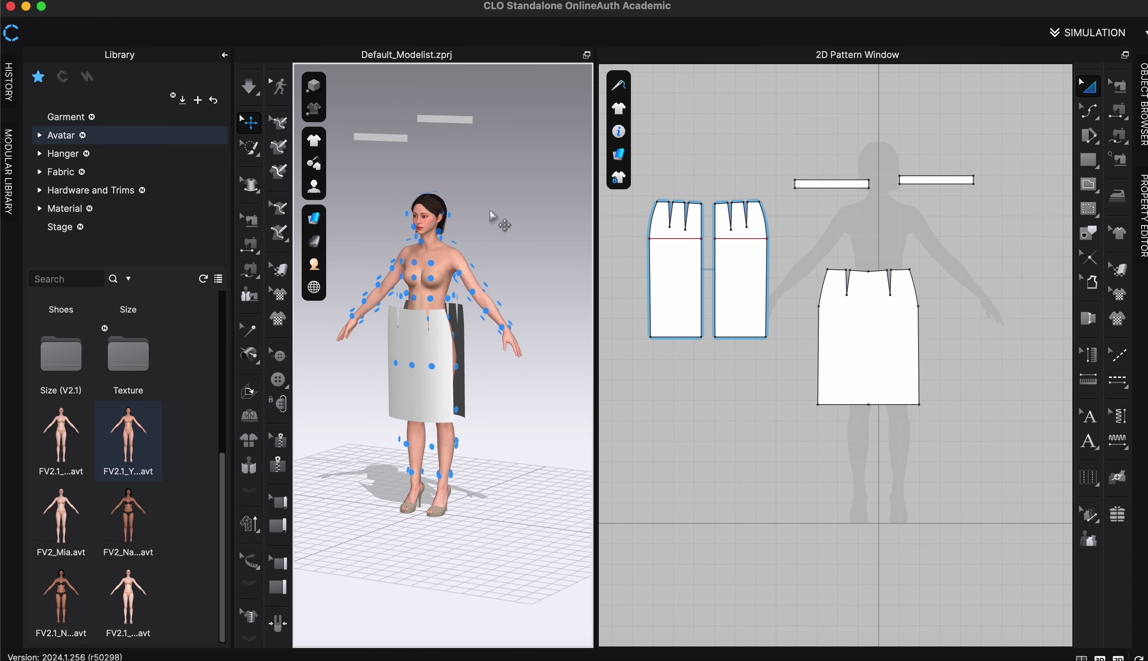
pyautogui.click(435, 122)
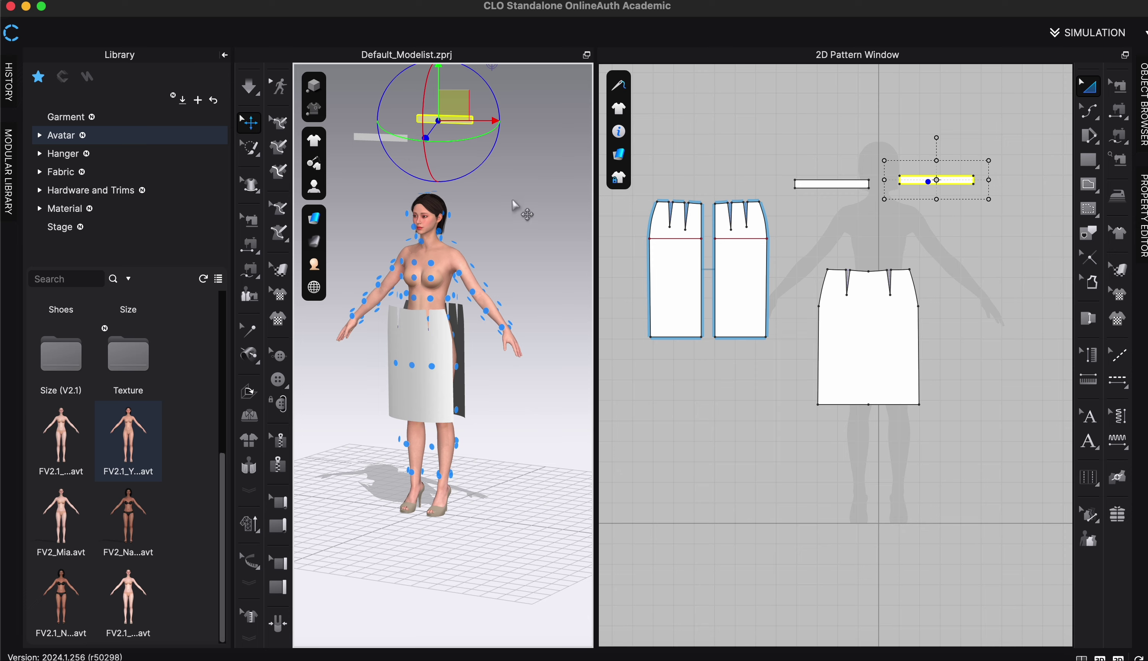
pyautogui.moveTo(512, 201); pyautogui.dragTo(475, 201, button='right')
pyautogui.moveTo(496, 278); pyautogui.dragTo(512, 305, button='right')
pyautogui.scroll(3, 451, 322)
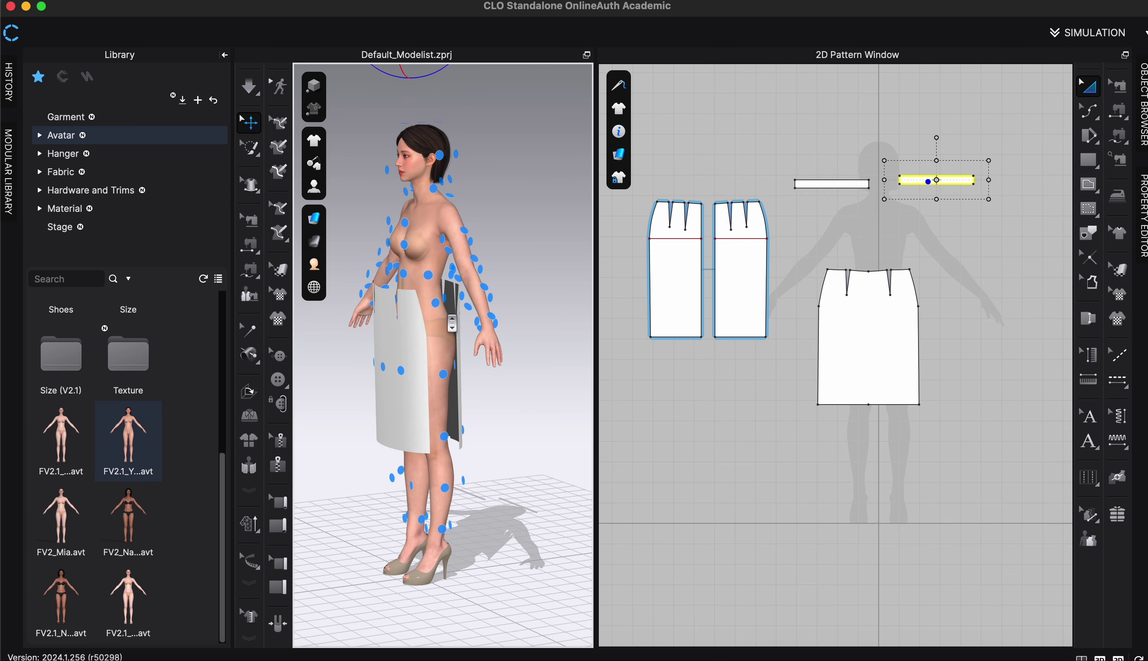
pyautogui.click(430, 279)
# - Wrap the original waistband strip around the avatar's right side using the matching side waist arrangement point
pyautogui.moveTo(431, 278); pyautogui.dragTo(562, 349, button='right')
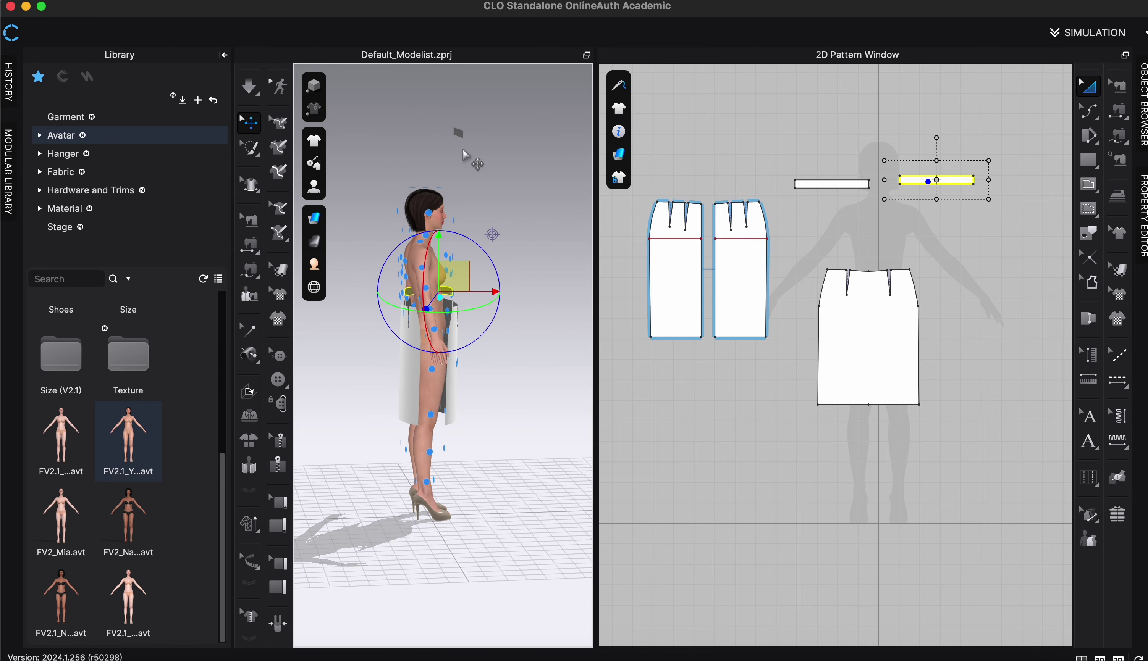
pyautogui.moveTo(472, 161); pyautogui.dragTo(401, 159, button='right')
pyautogui.click(405, 137)
pyautogui.moveTo(406, 345); pyautogui.dragTo(461, 346, button='right')
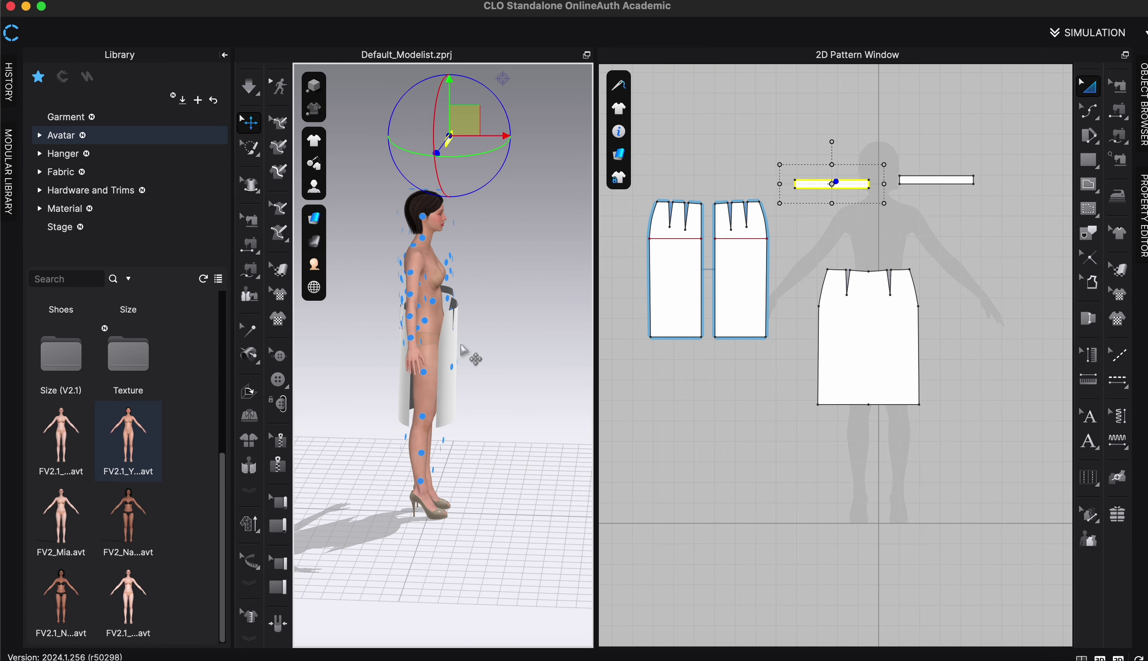
pyautogui.scroll(3, 462, 350)
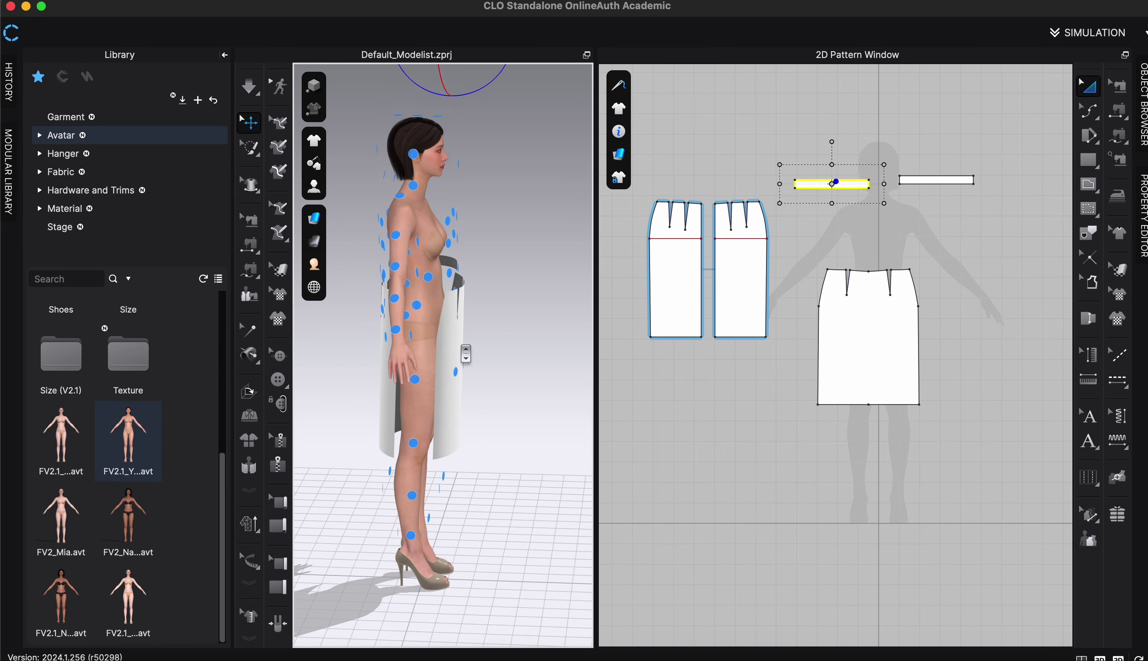
pyautogui.click(432, 279)
pyautogui.press('2')
pyautogui.press('space')
pyautogui.click(570, 192)
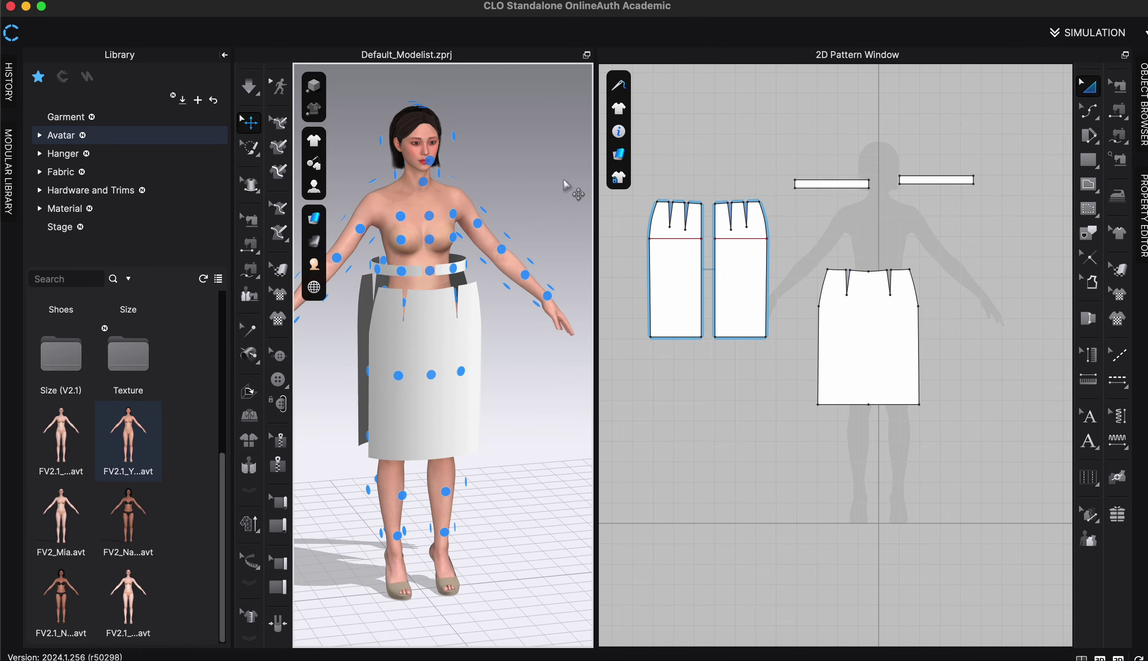
# - Hide the avatar's arrangement points in the 3D window
pyautogui.moveTo(519, 196); pyautogui.dragTo(373, 200, button='right')
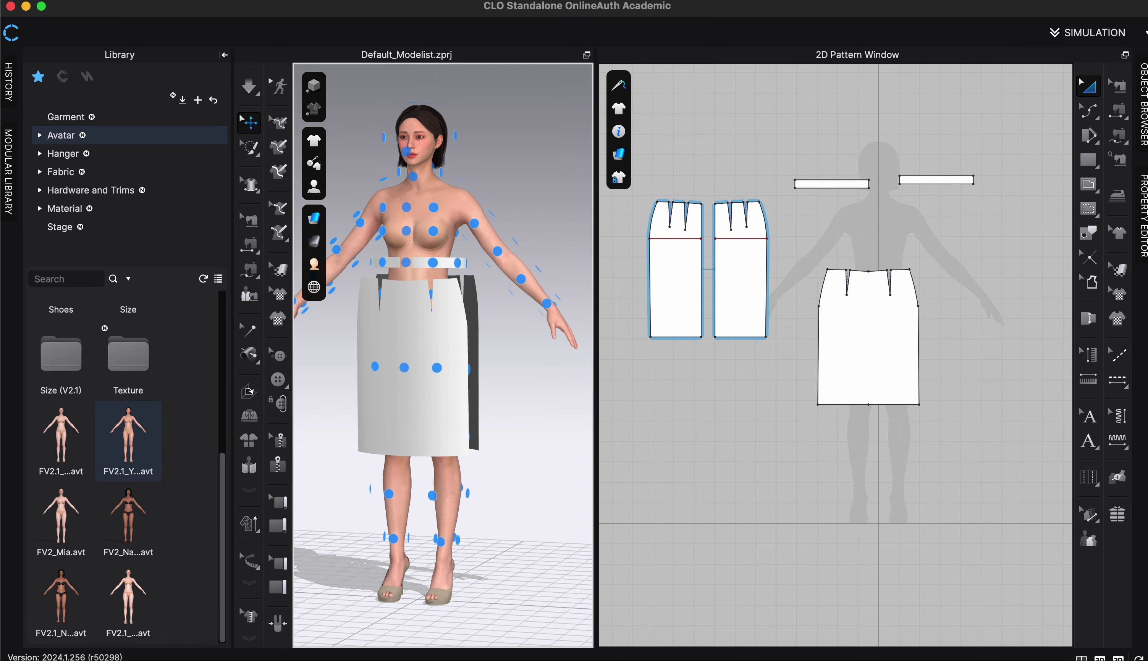
pyautogui.moveTo(314, 218)
pyautogui.click(416, 241)
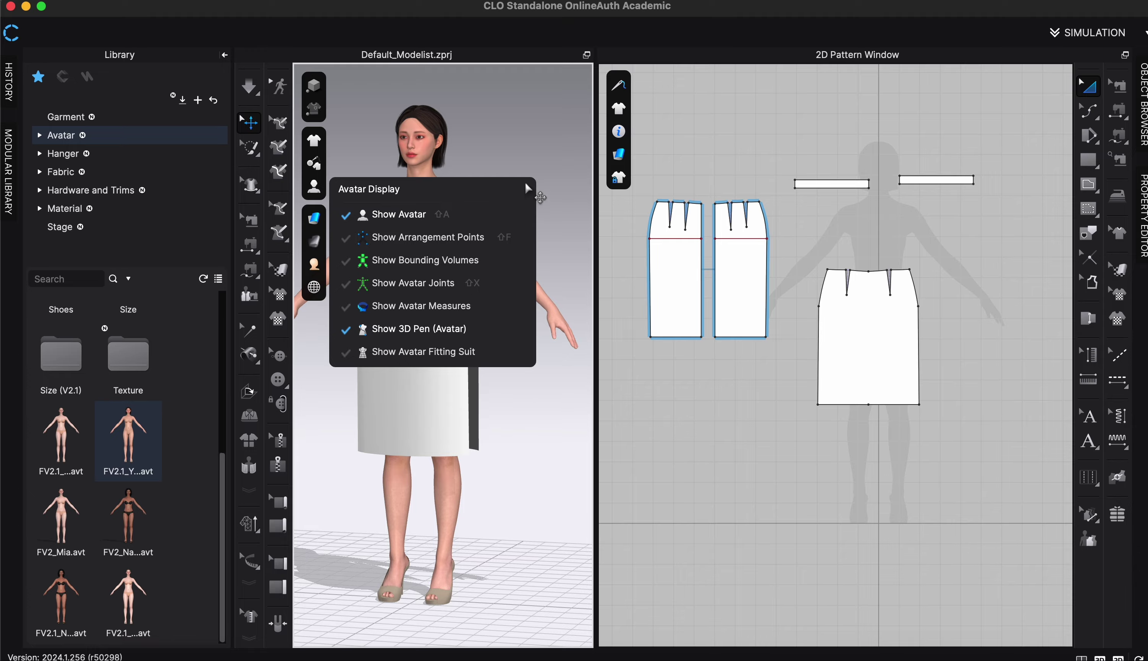
# - Move the back skirt piece on the avatar's right slightly outward, sideways from the centre back
pyautogui.moveTo(474, 184); pyautogui.dragTo(411, 179, button='right')
pyautogui.moveTo(516, 208); pyautogui.dragTo(383, 211, button='right')
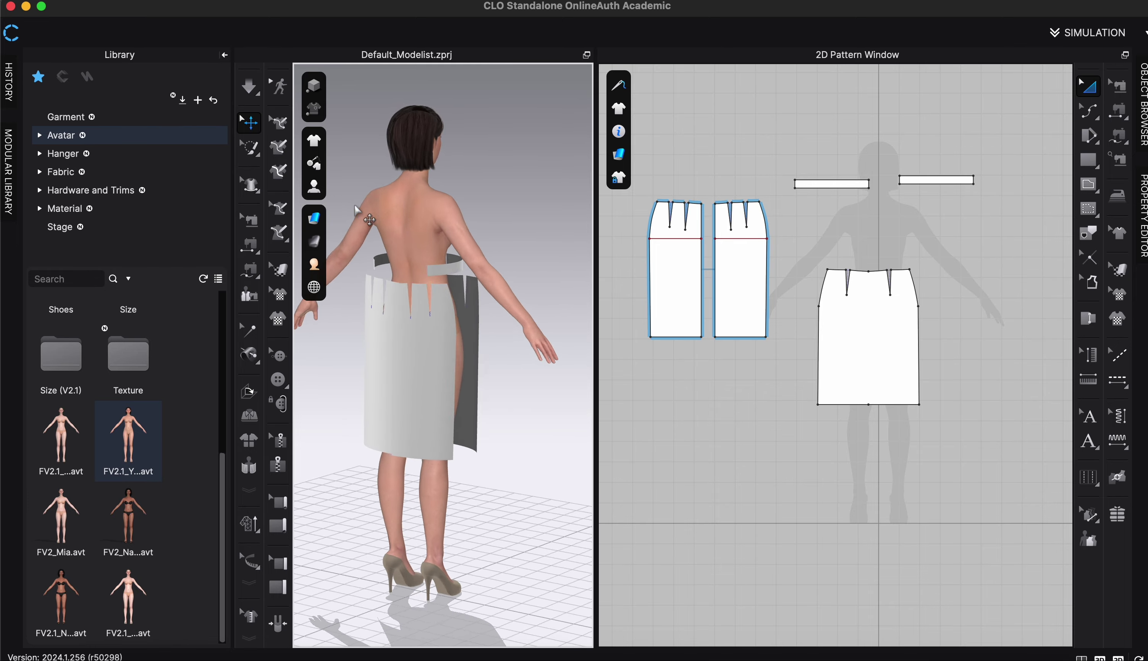
pyautogui.moveTo(431, 340); pyautogui.dragTo(609, 333, button='right')
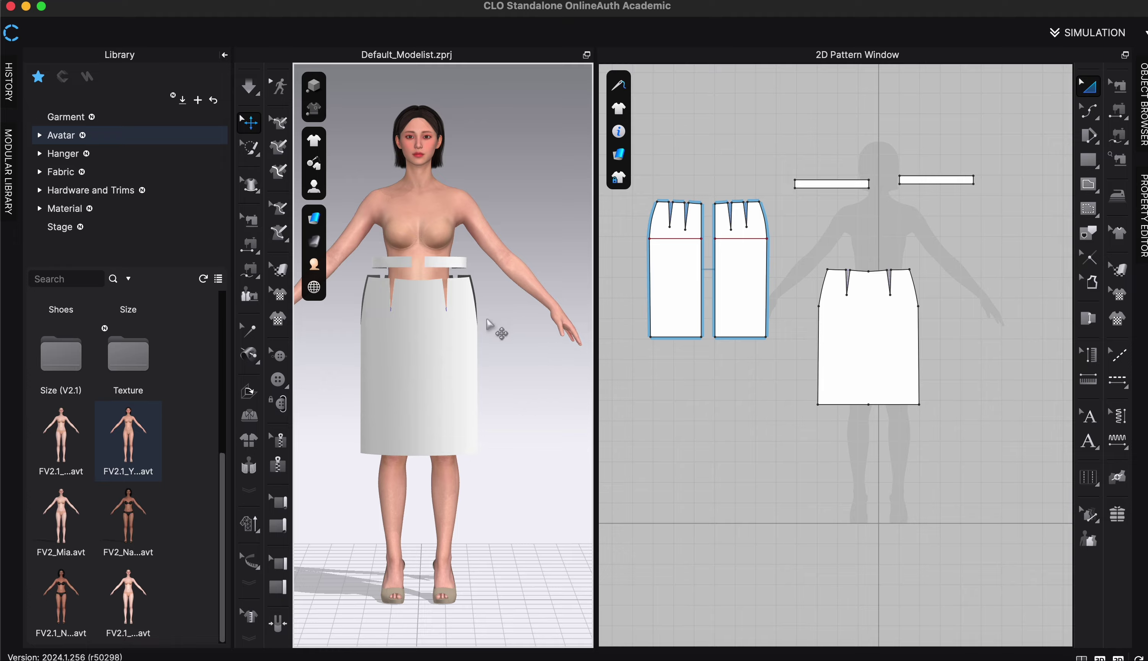
pyautogui.moveTo(487, 323); pyautogui.dragTo(366, 265, button='right')
pyautogui.moveTo(317, 265)
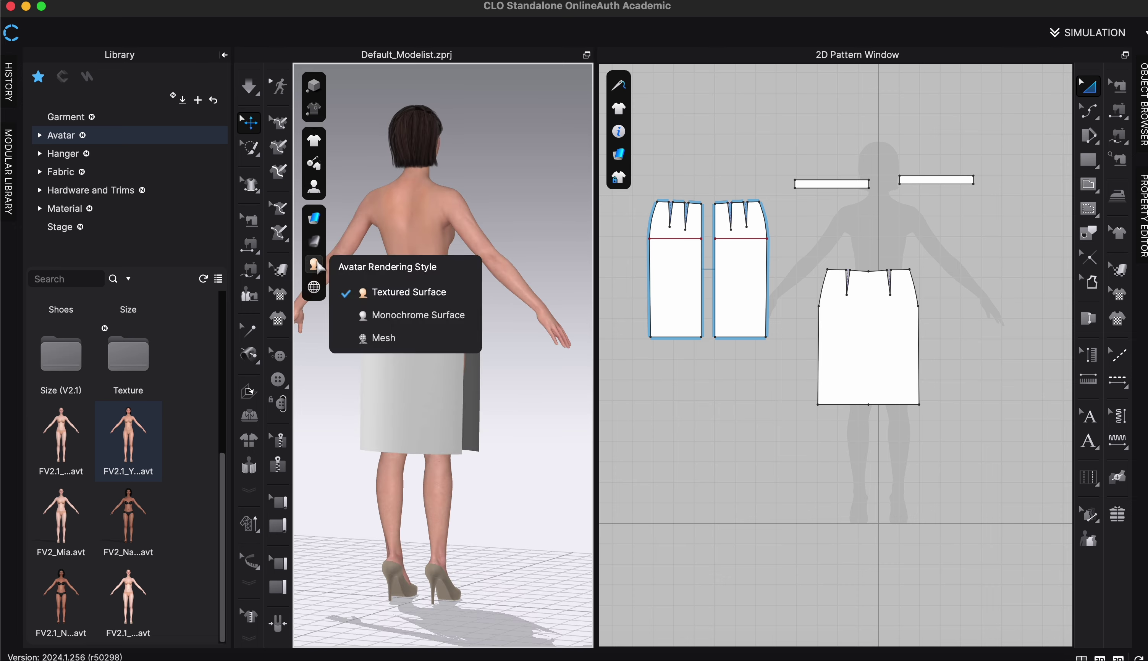
pyautogui.click(454, 375)
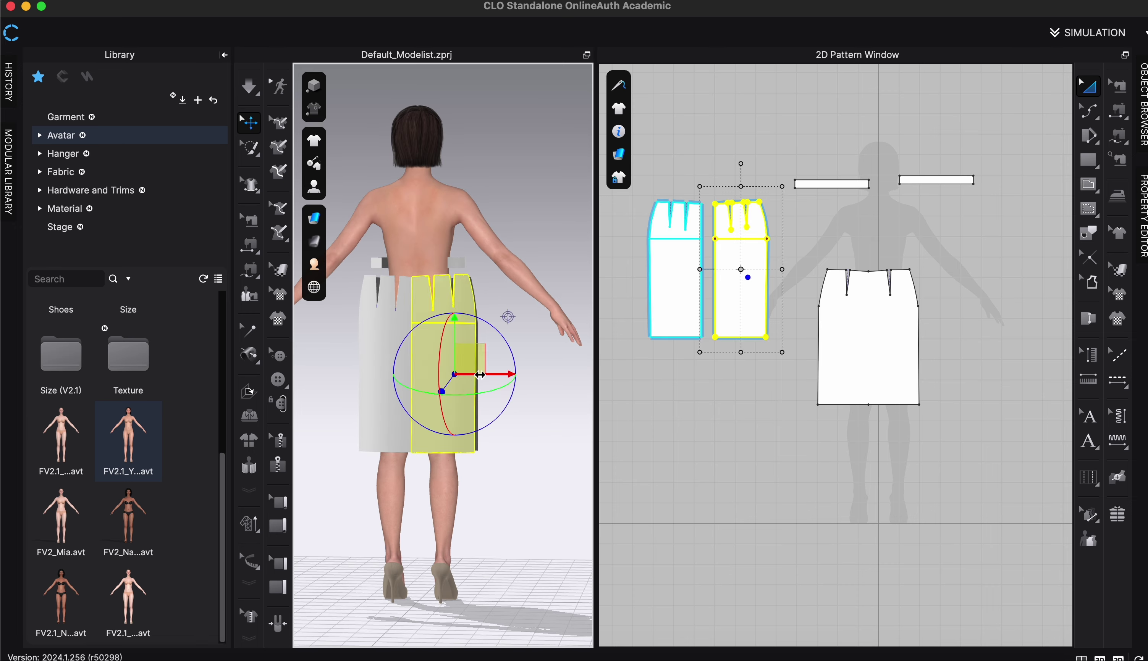
pyautogui.moveTo(480, 375); pyautogui.dragTo(492, 375)
pyautogui.click(560, 210)
pyautogui.moveTo(548, 223); pyautogui.dragTo(388, 218, button='right')
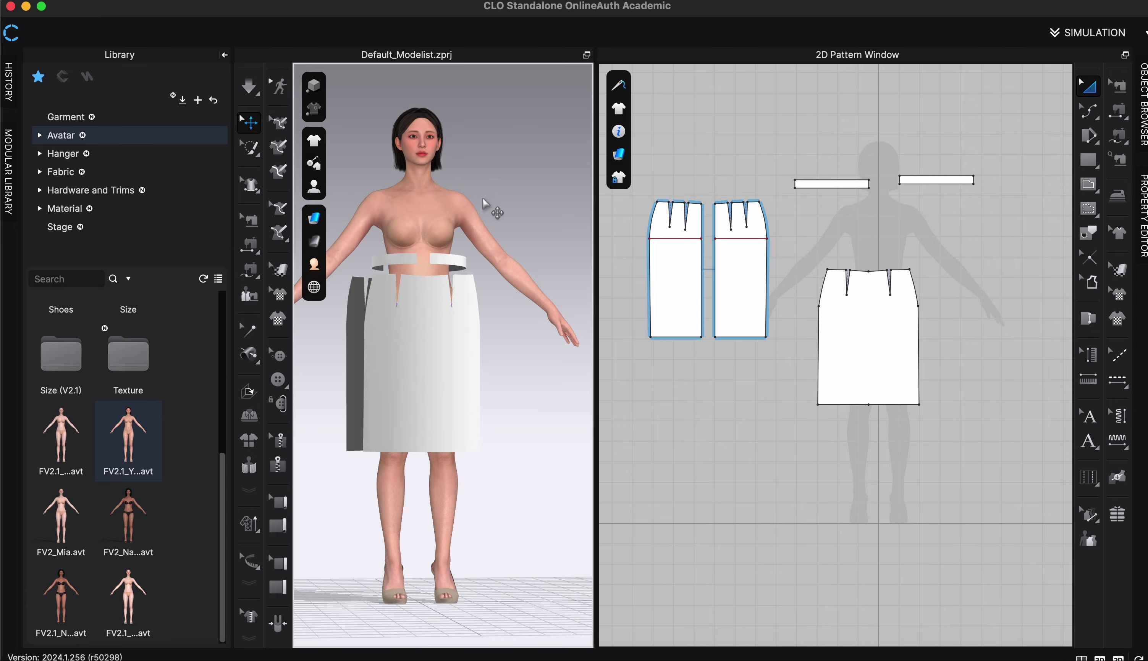
# - Sew the two legs of the open dart on the avatar's left side of the skirt front together with Segment Sewing
pyautogui.moveTo(490, 214); pyautogui.dragTo(467, 211, button='right')
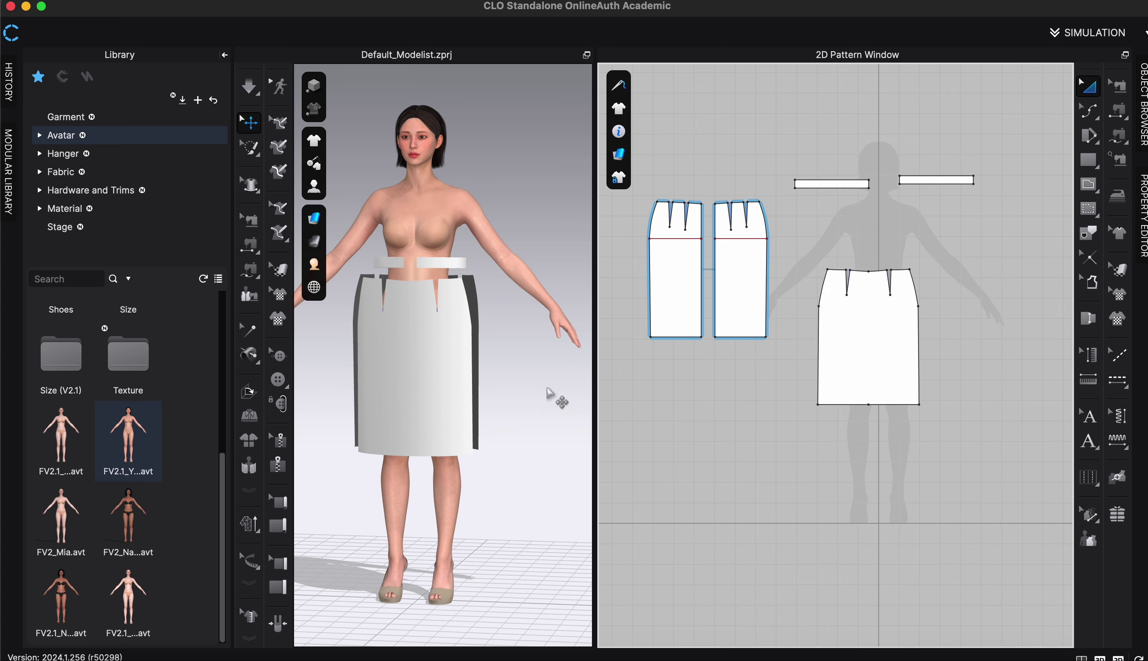
pyautogui.press('space')
pyautogui.moveTo(549, 394); pyautogui.dragTo(520, 394, button='right')
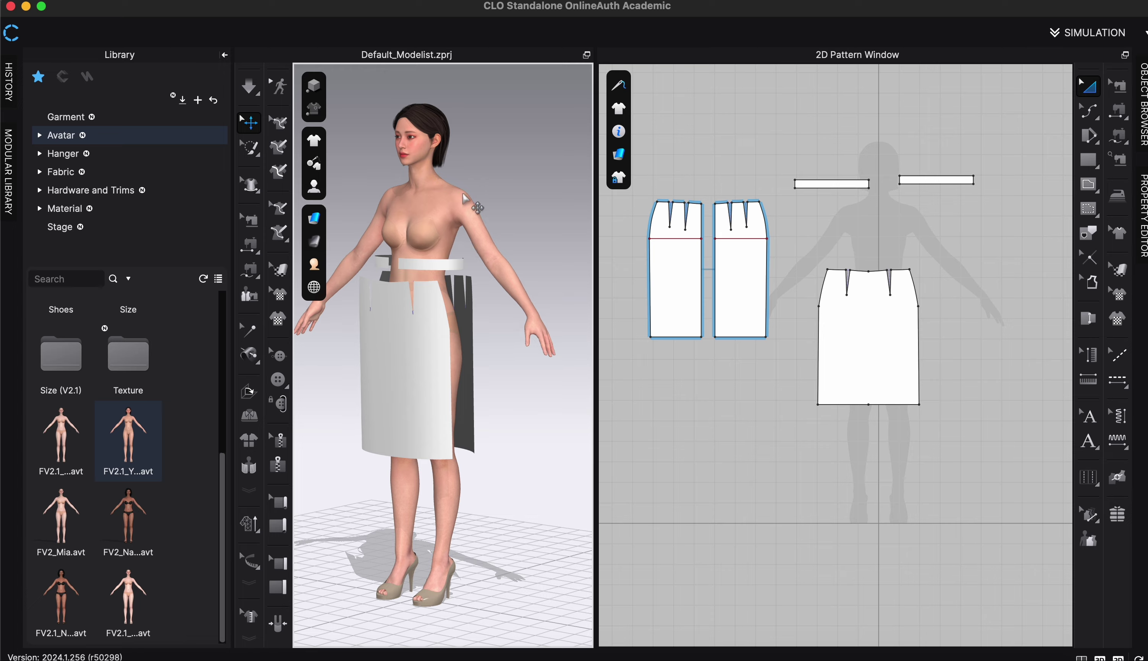
pyautogui.moveTo(489, 268)
pyautogui.mouseDown(button='right')
pyautogui.moveTo(479, 197)
pyautogui.moveTo(488, 268)
pyautogui.moveTo(474, 276)
pyautogui.mouseUp(button='right')
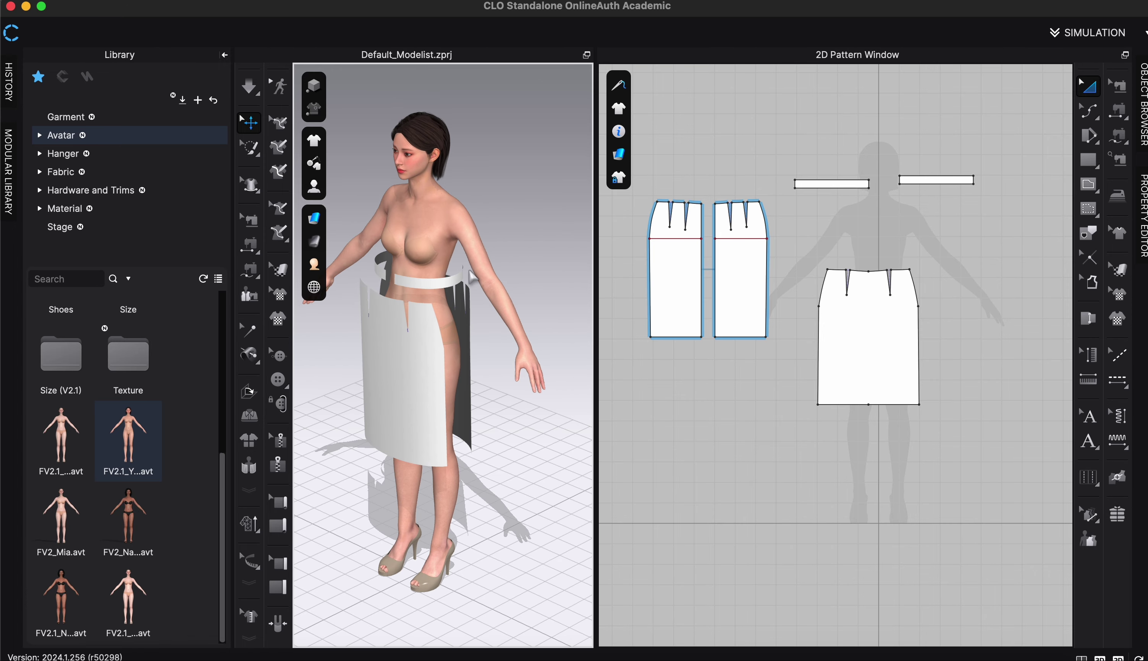
pyautogui.scroll(3, 459, 322)
pyautogui.scroll(4, 459, 322)
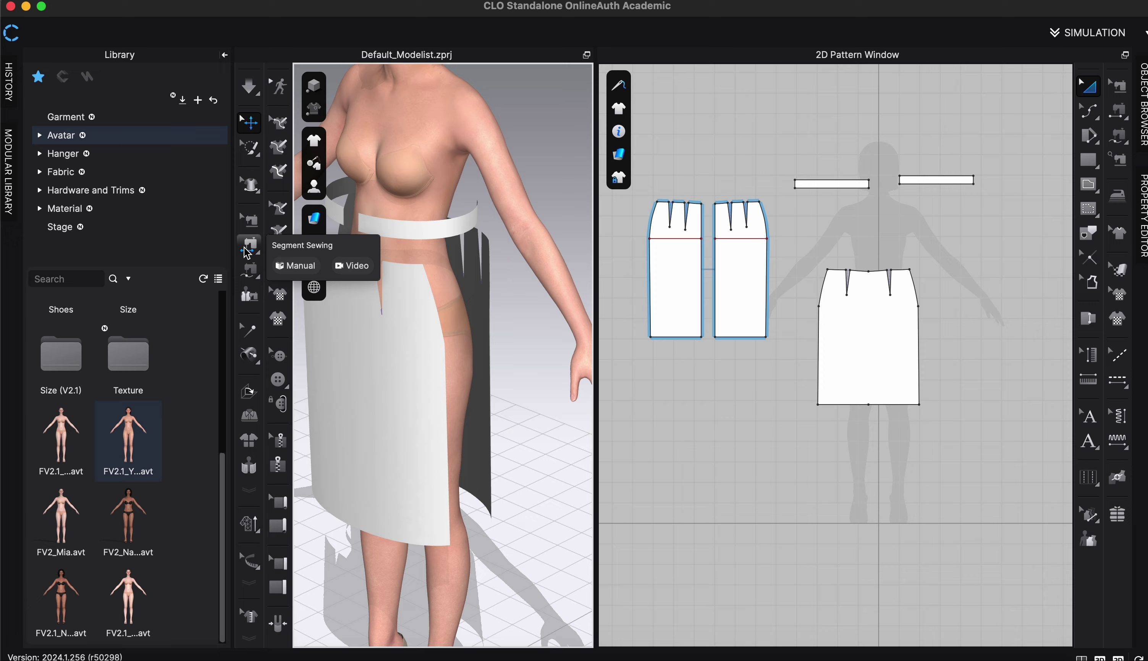
pyautogui.click(246, 252)
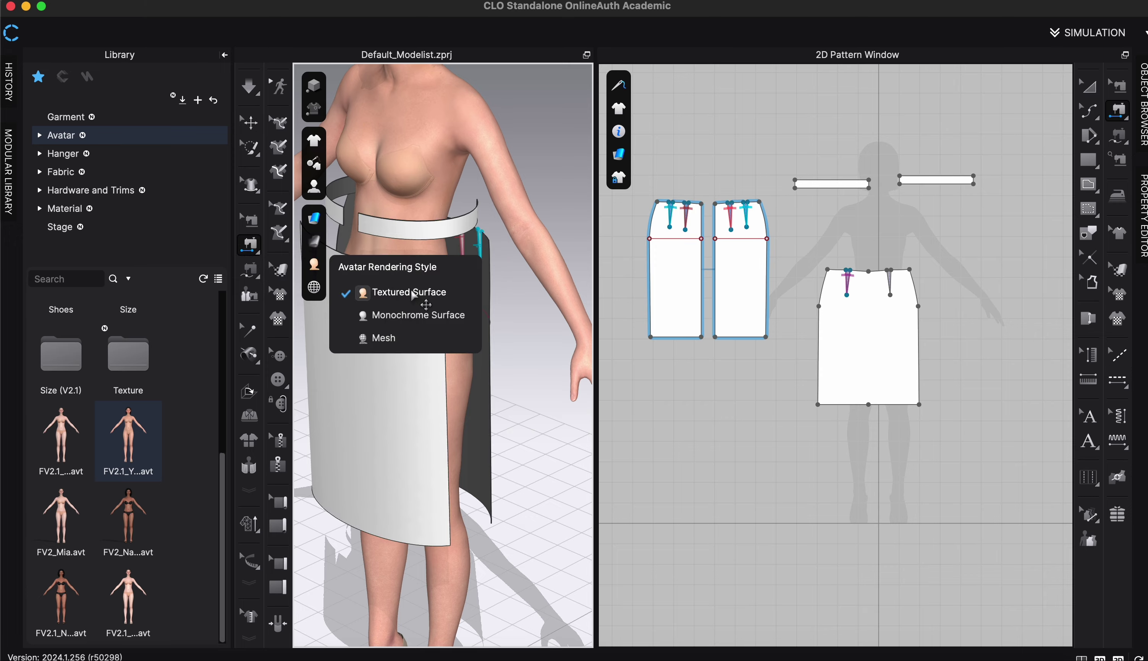
pyautogui.press('2')
pyautogui.moveTo(541, 305); pyautogui.dragTo(592, 302, button='right')
pyautogui.press('8')
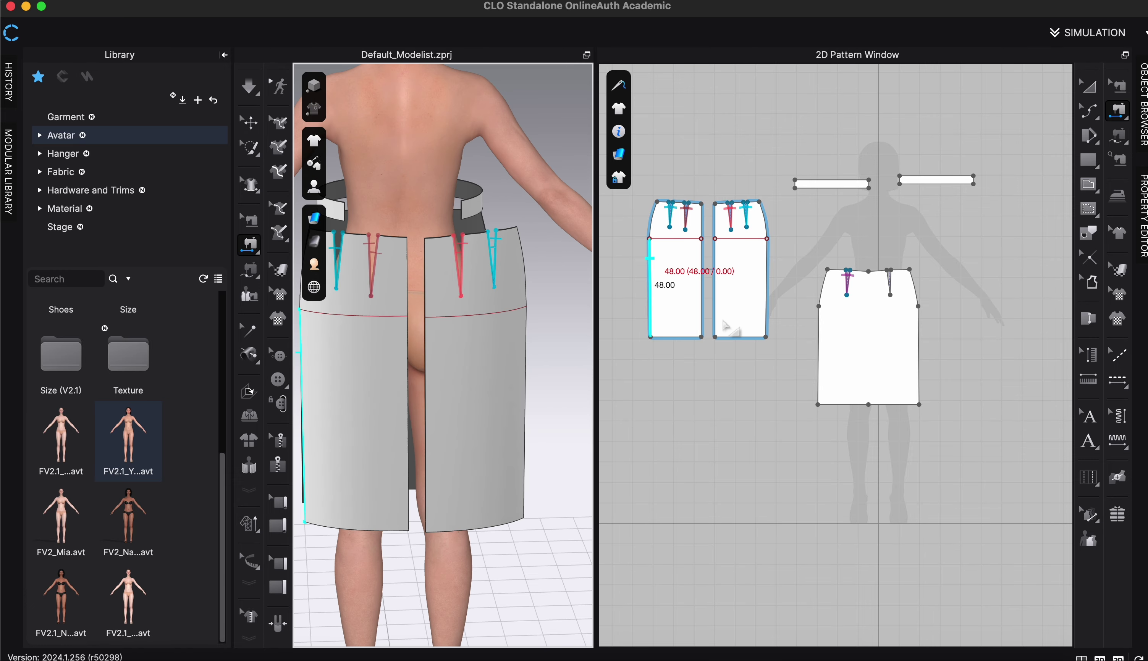
pyautogui.press('2')
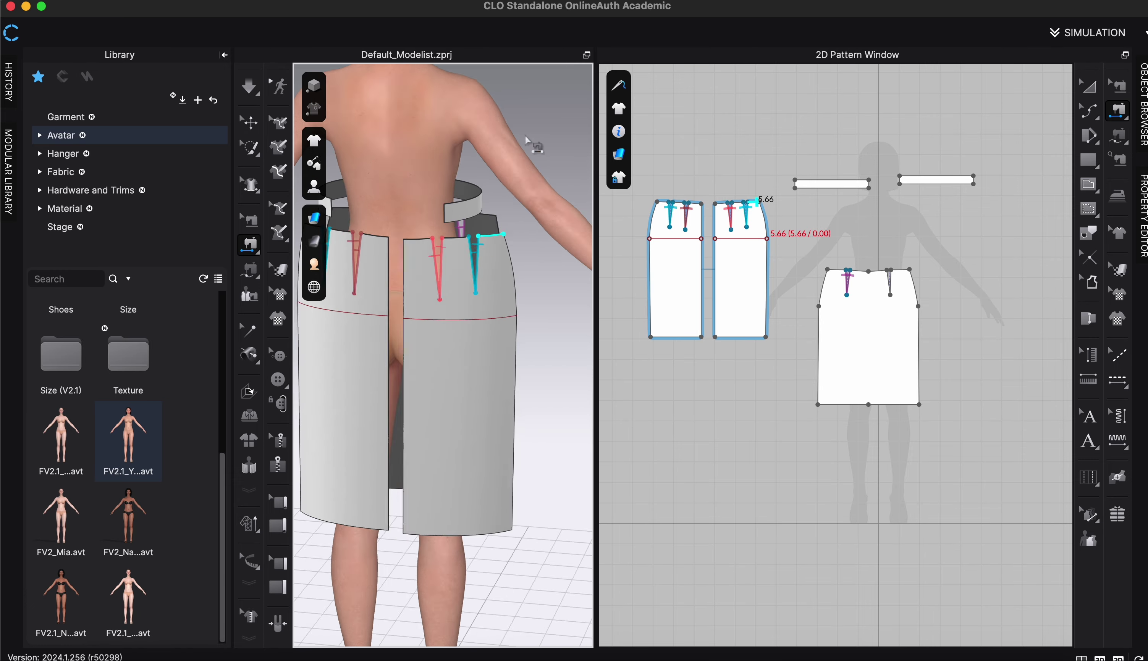
pyautogui.scroll(5, 386, 341)
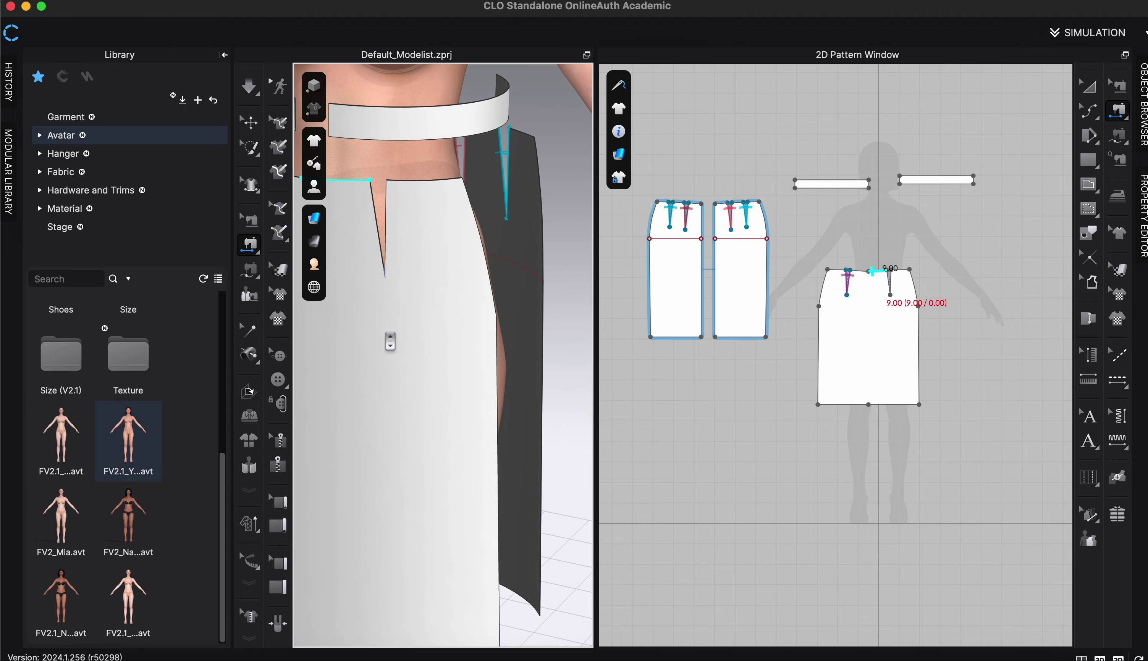
pyautogui.moveTo(412, 262); pyautogui.dragTo(520, 230, button='right')
pyautogui.scroll(-3, 482, 219)
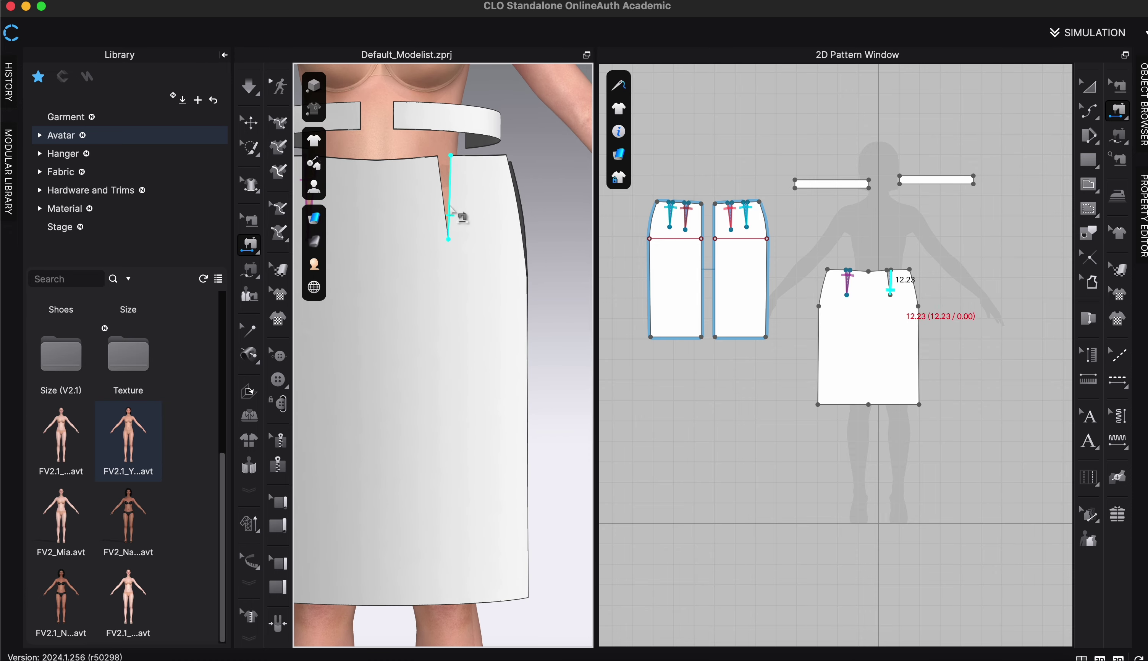
pyautogui.click(440, 206)
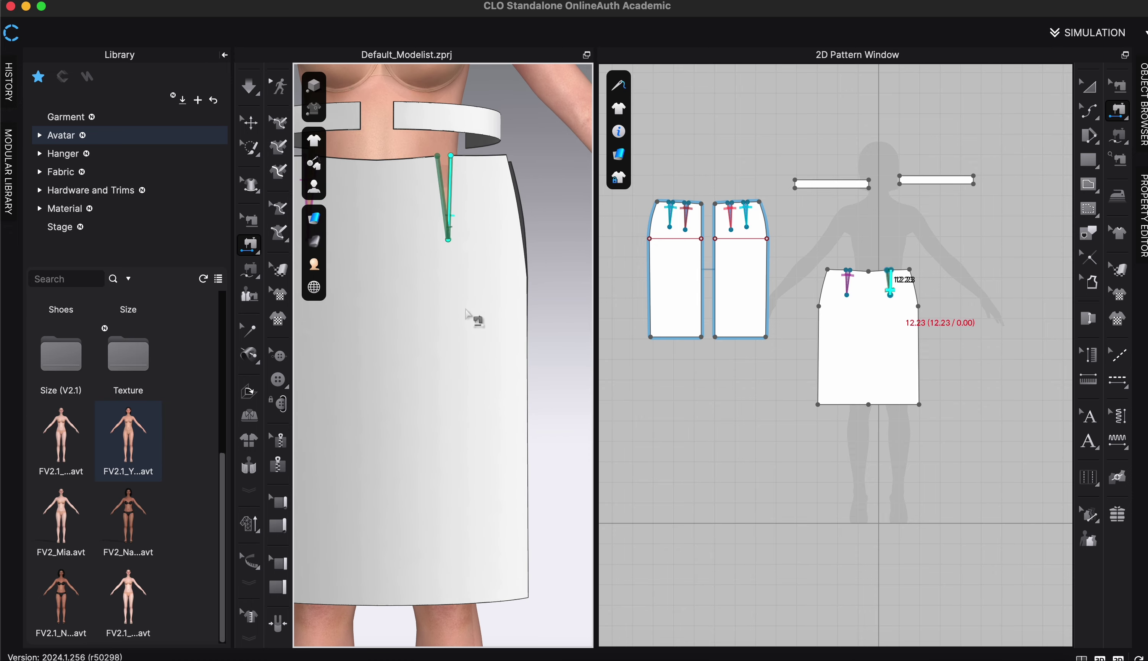
# - Sew the skirt's side seam on the avatar's right, joining the curved hip segments and the straight lower segments of front and back
pyautogui.moveTo(465, 313); pyautogui.dragTo(596, 305, button='right')
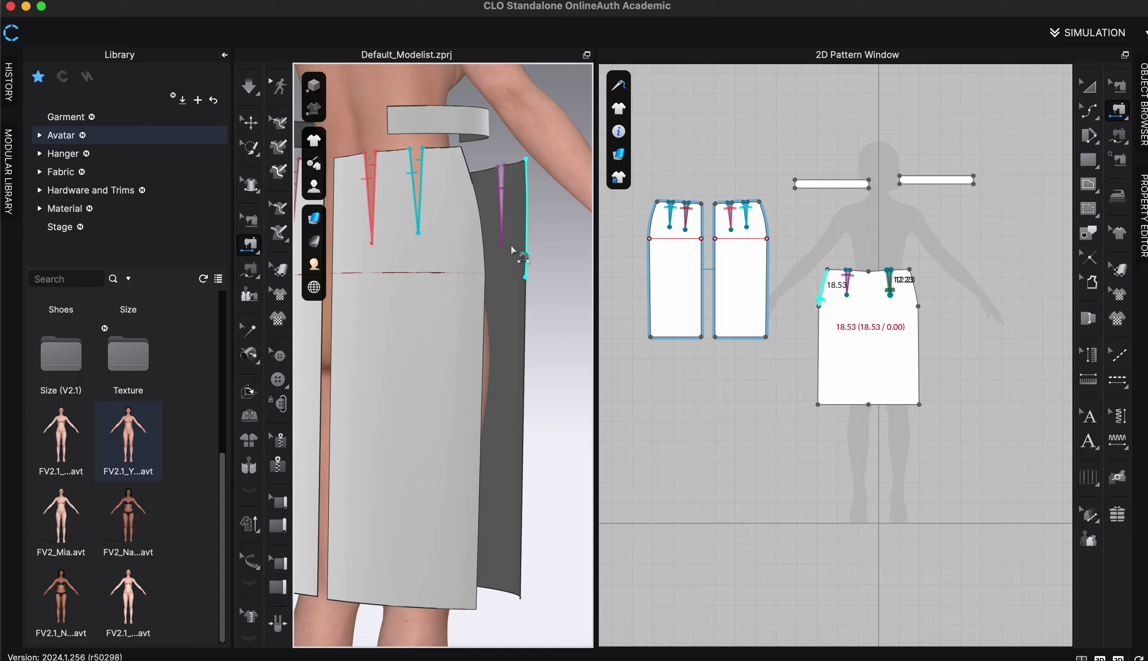
pyautogui.moveTo(524, 258); pyautogui.dragTo(409, 270, button='right')
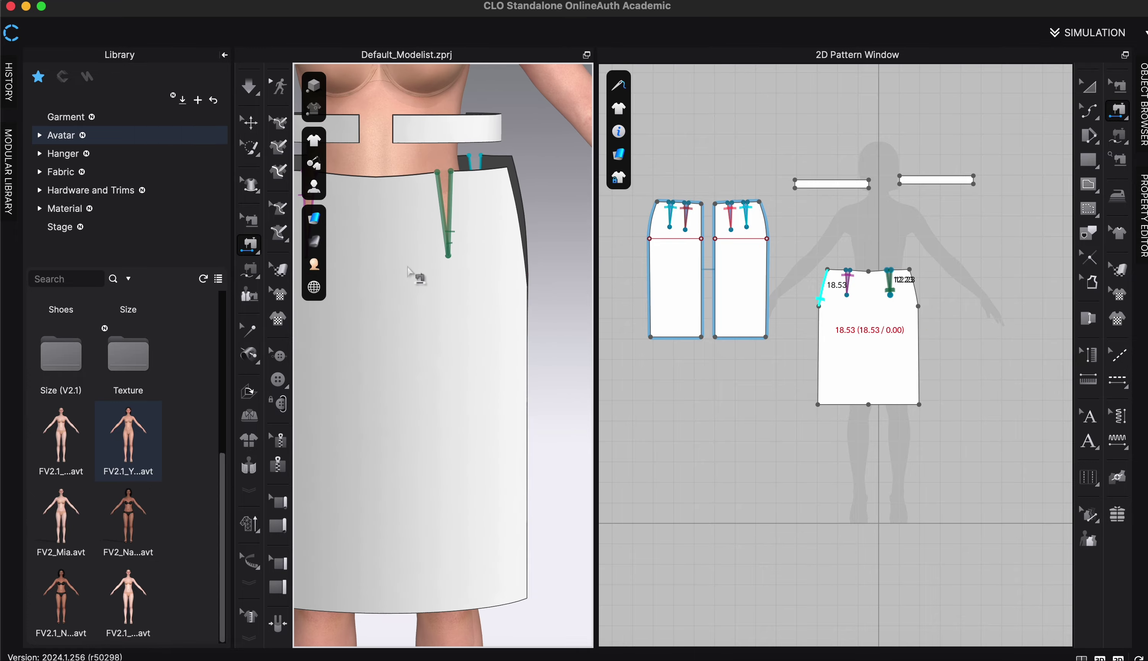
pyautogui.scroll(-4, 409, 270)
pyautogui.moveTo(523, 280); pyautogui.dragTo(552, 273, button='right')
pyautogui.scroll(3, 510, 285)
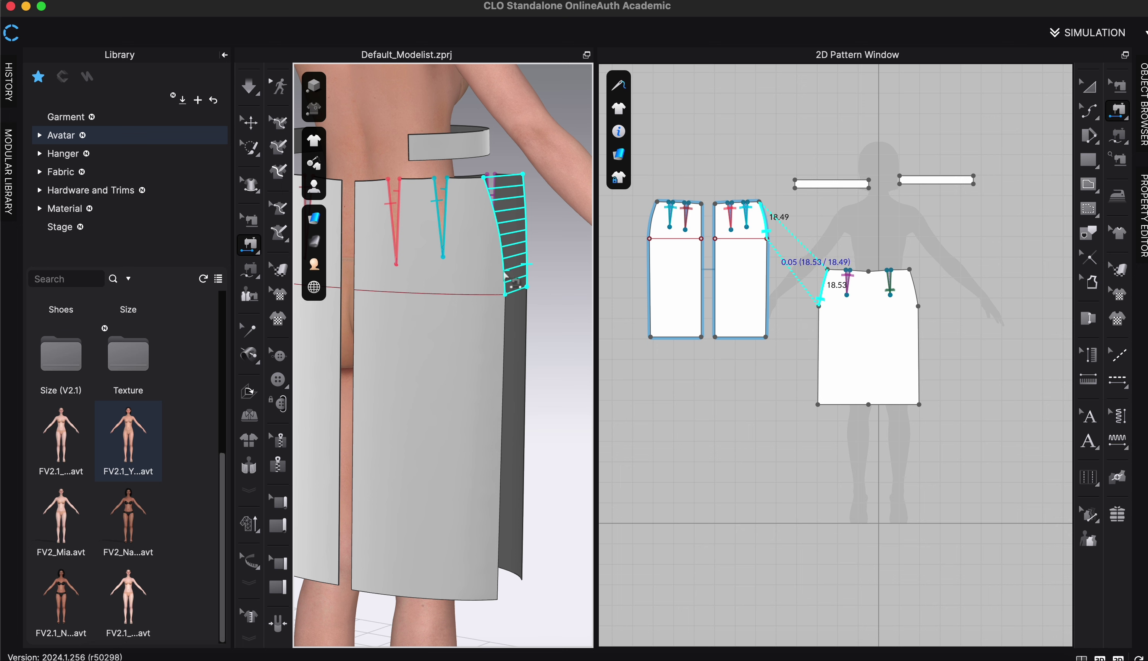
pyautogui.click(499, 279)
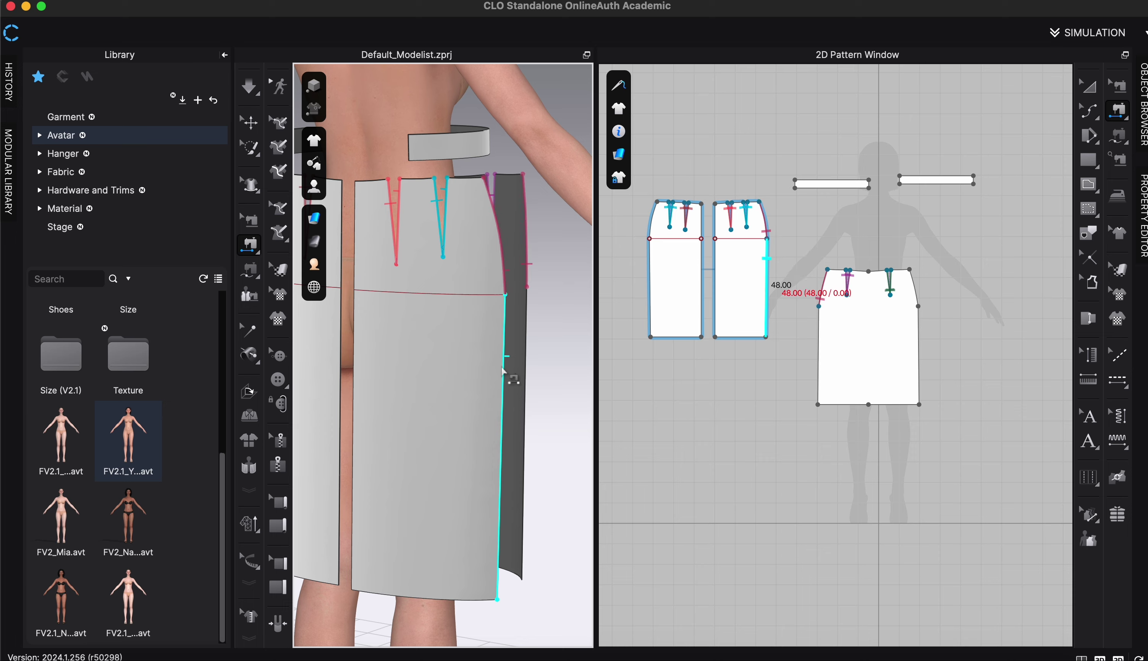
pyautogui.click(521, 364)
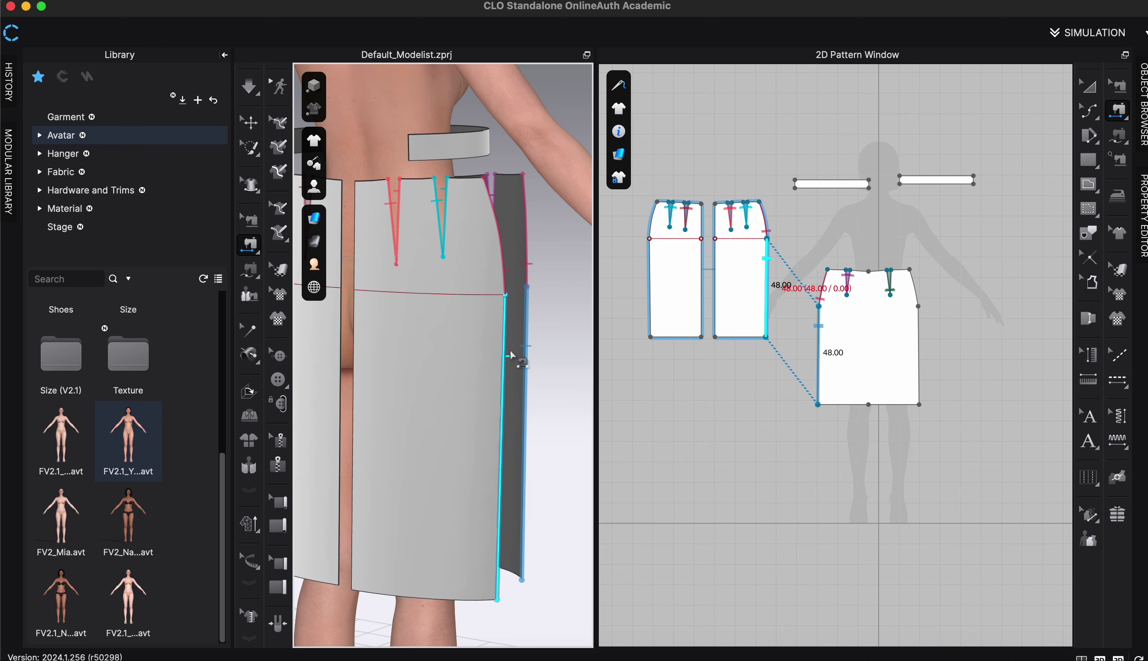
# - Sew the whole side seam on the avatar's left from waist to hem, joining back to front with Free Sewing
pyautogui.moveTo(518, 353); pyautogui.dragTo(694, 341, button='right')
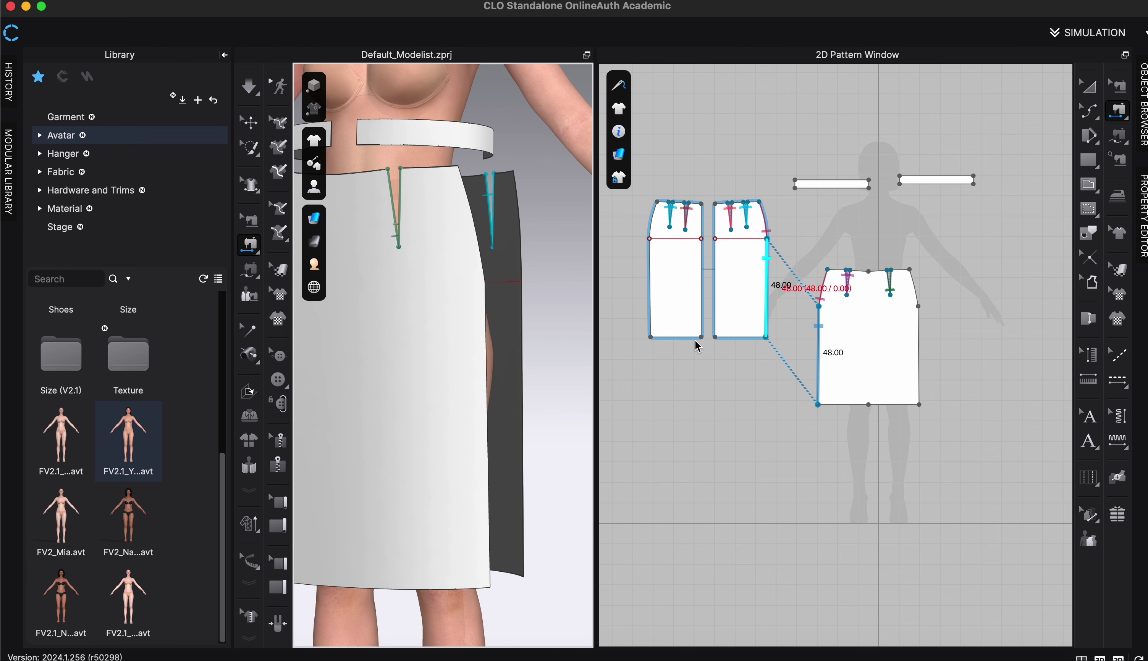
pyautogui.moveTo(564, 357)
pyautogui.mouseDown(button='right')
pyautogui.moveTo(594, 354)
pyautogui.moveTo(550, 360)
pyautogui.mouseUp(button='right')
pyautogui.click(248, 272)
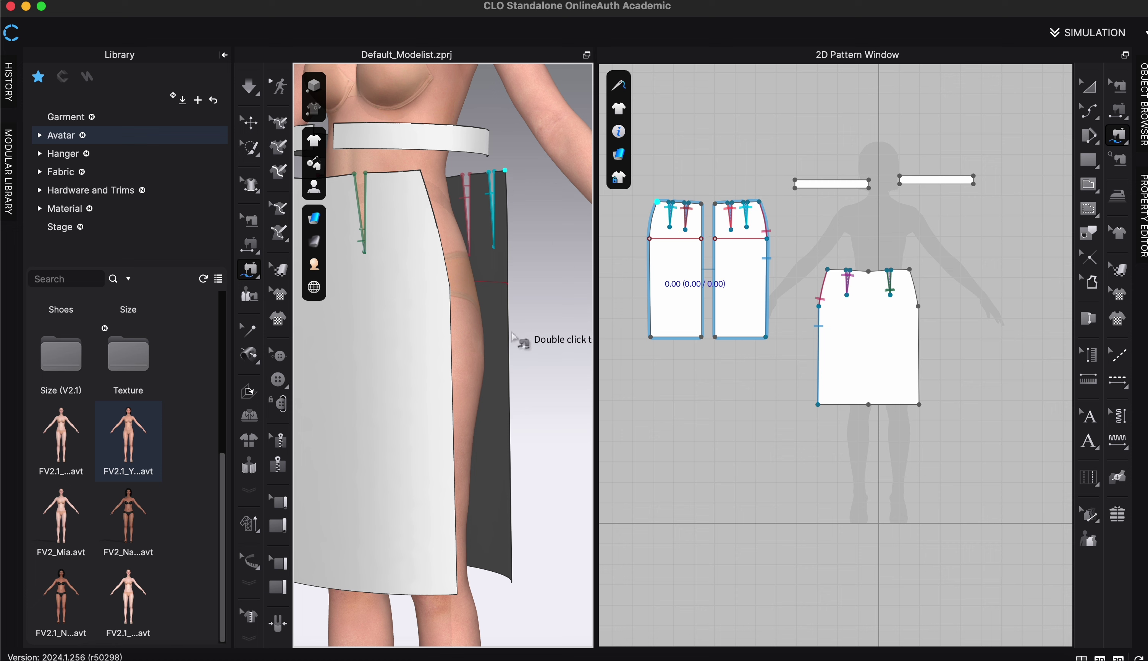
pyautogui.click(511, 584)
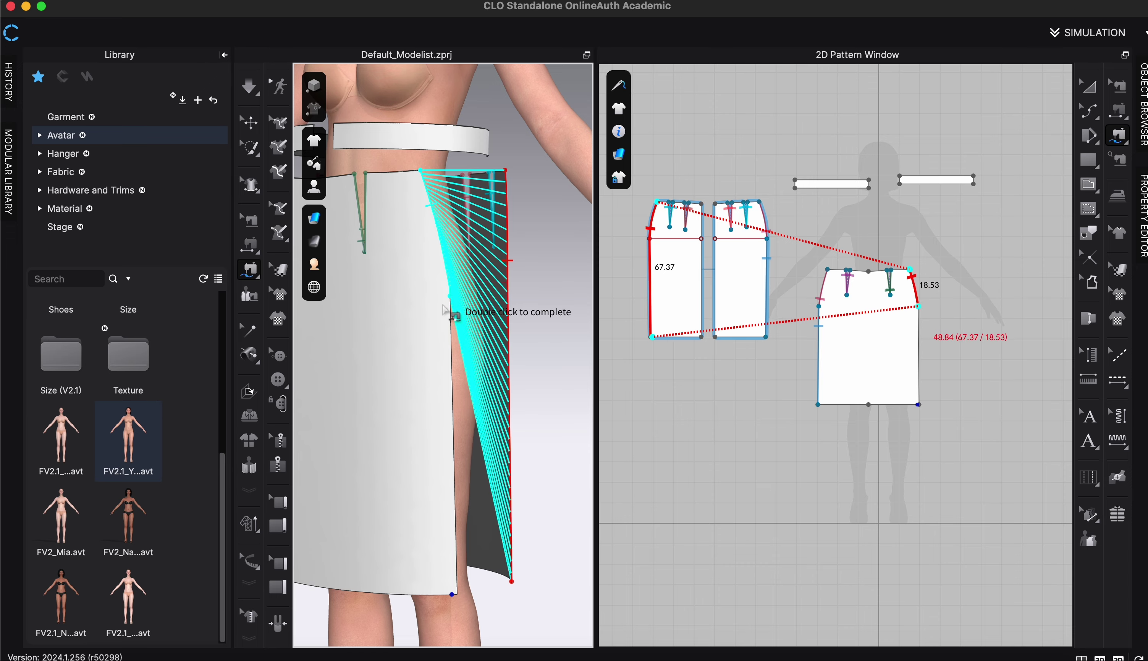
pyautogui.doubleClick(456, 595)
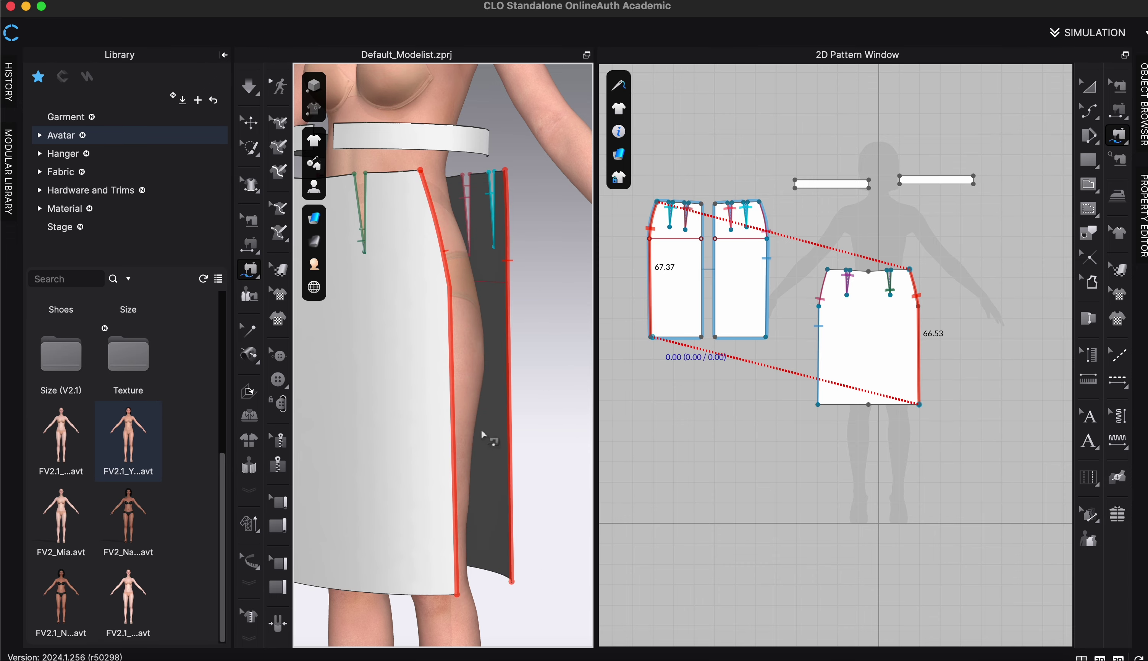
pyautogui.moveTo(379, 423)
pyautogui.mouseDown(button='right')
pyautogui.moveTo(502, 423)
pyautogui.moveTo(425, 415)
pyautogui.moveTo(385, 444)
pyautogui.moveTo(373, 428)
pyautogui.moveTo(392, 435)
pyautogui.moveTo(389, 424)
pyautogui.mouseUp(button='right')
pyautogui.scroll(-6, 447, 356)
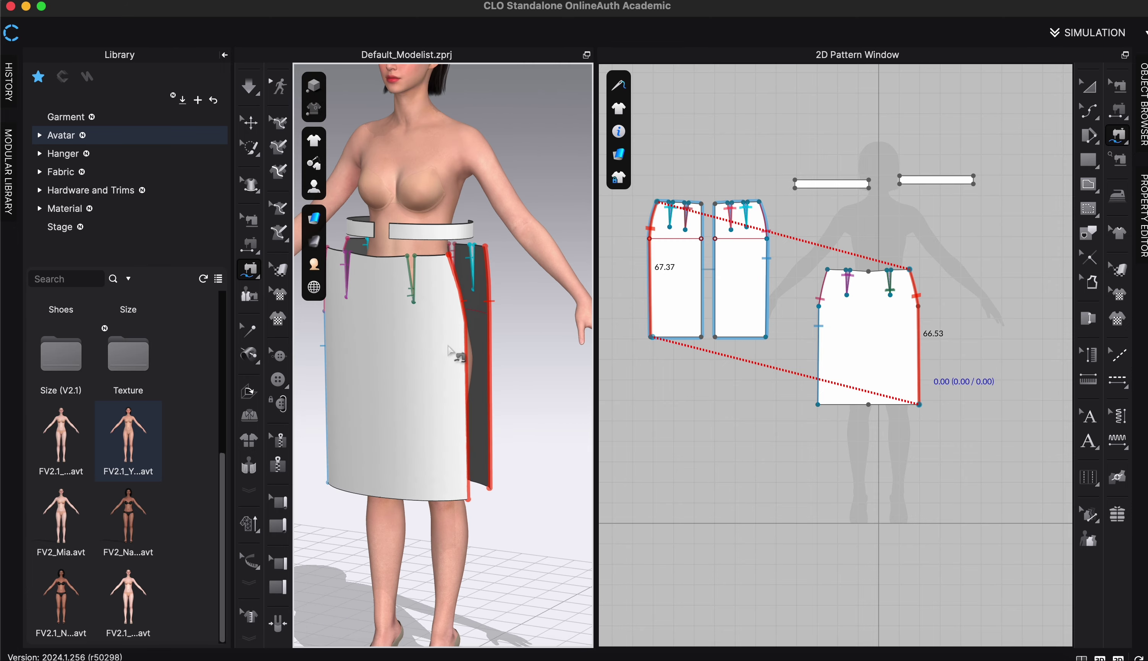
# - Join the short ends of the two waistband strips at the centre front and centre back with Segment Sewing
pyautogui.moveTo(456, 359); pyautogui.dragTo(468, 322, button='right')
pyautogui.press('n')
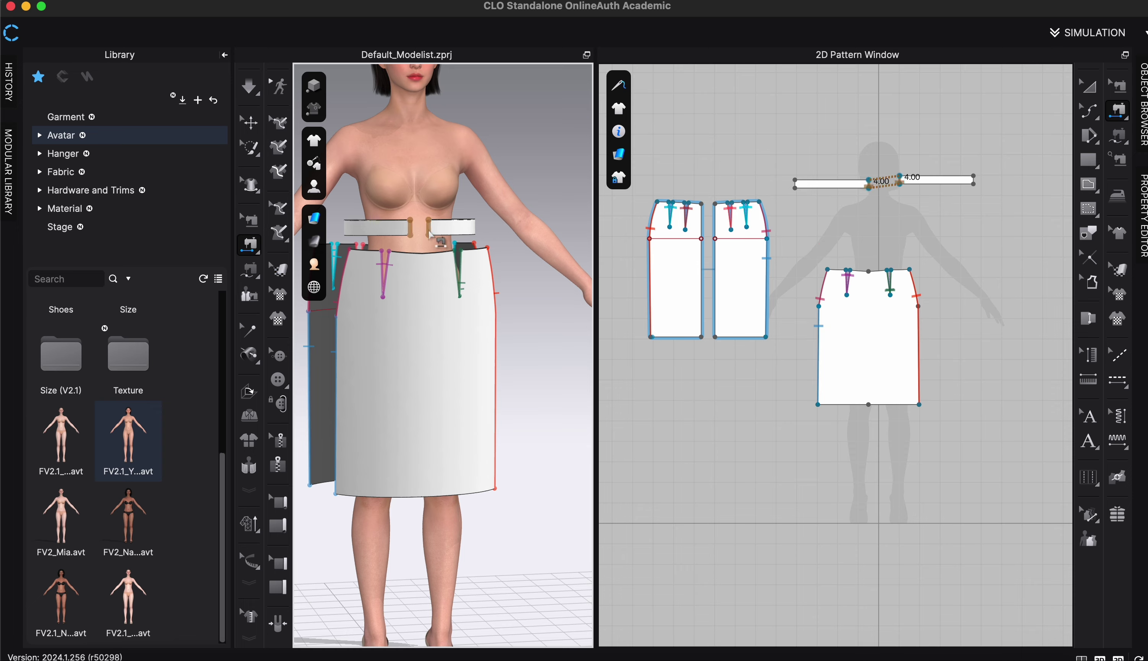
pyautogui.moveTo(430, 234); pyautogui.dragTo(462, 235, button='right')
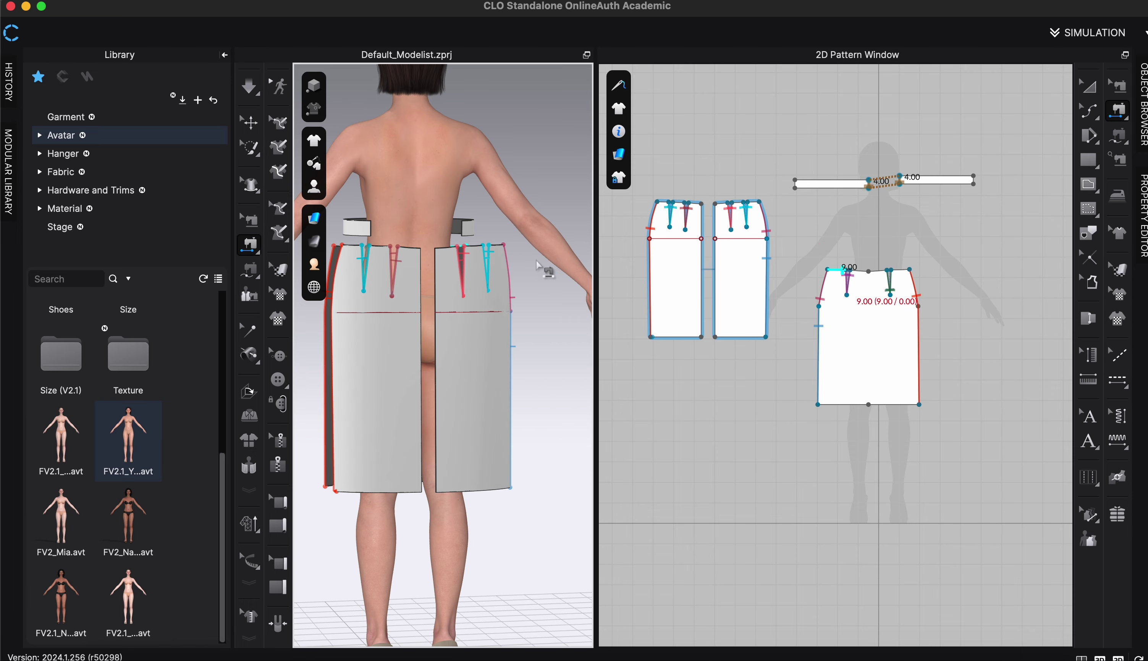
pyautogui.click(451, 233)
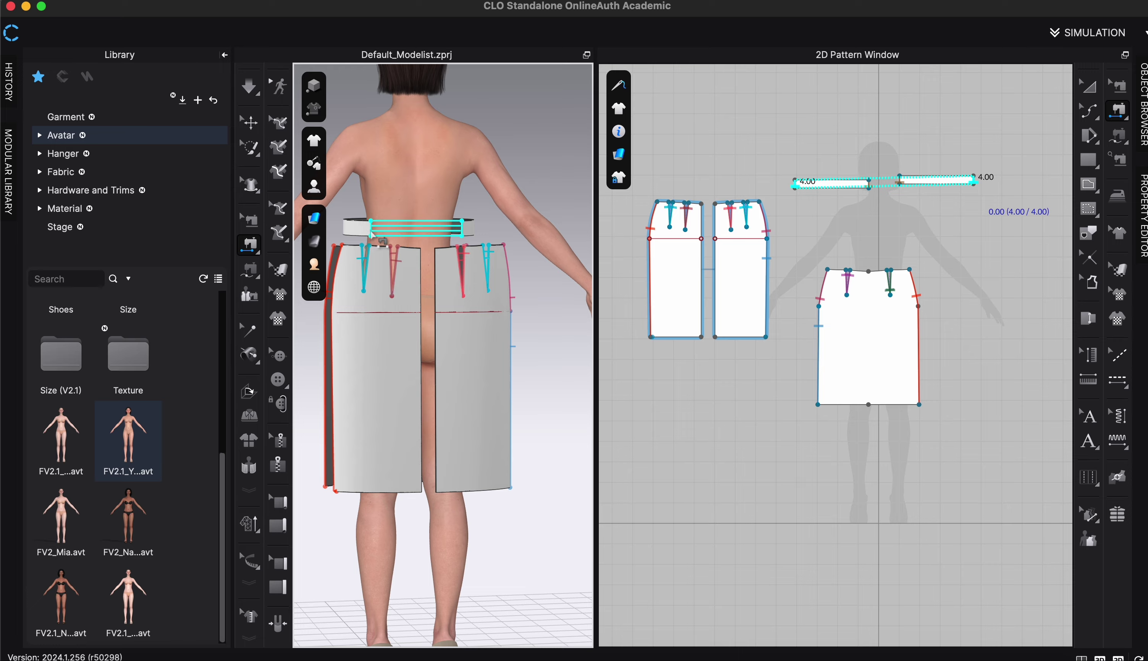
pyautogui.click(371, 234)
# - Split the lower edge of the waistband strip on the avatar's right uniformly into 2 segments
pyautogui.moveTo(455, 263); pyautogui.dragTo(492, 260, button='right')
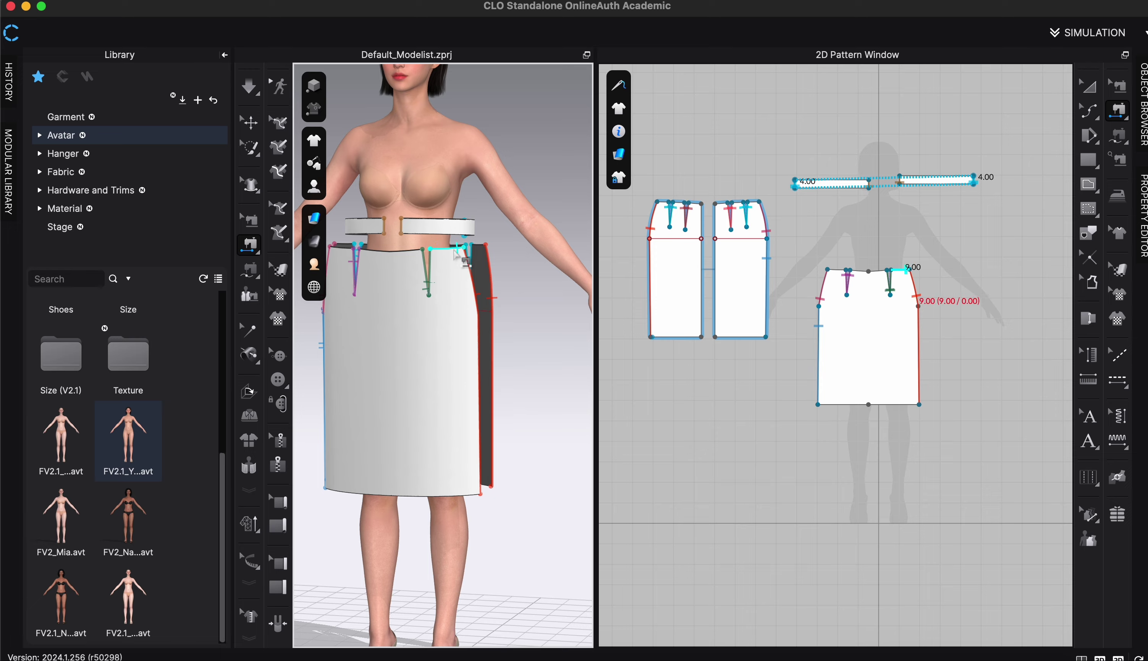
pyautogui.moveTo(456, 255)
pyautogui.mouseDown(button='right')
pyautogui.moveTo(387, 229)
pyautogui.moveTo(444, 255)
pyautogui.moveTo(441, 239)
pyautogui.mouseUp(button='right')
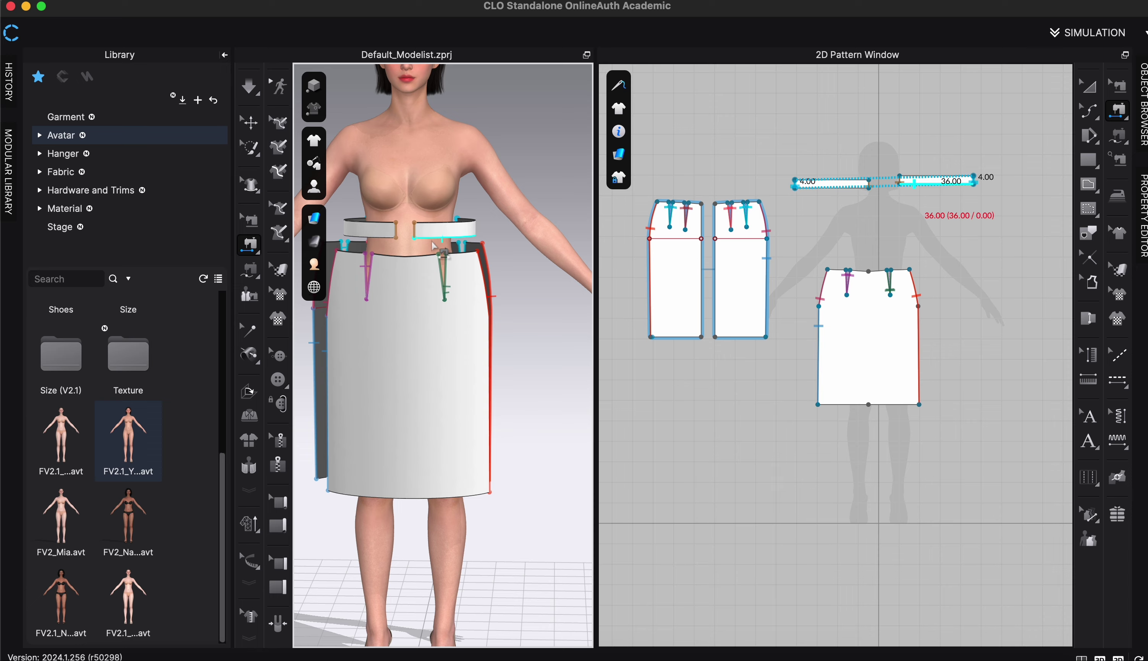
pyautogui.moveTo(487, 207); pyautogui.dragTo(449, 250, button='right')
pyautogui.scroll(5, 848, 197)
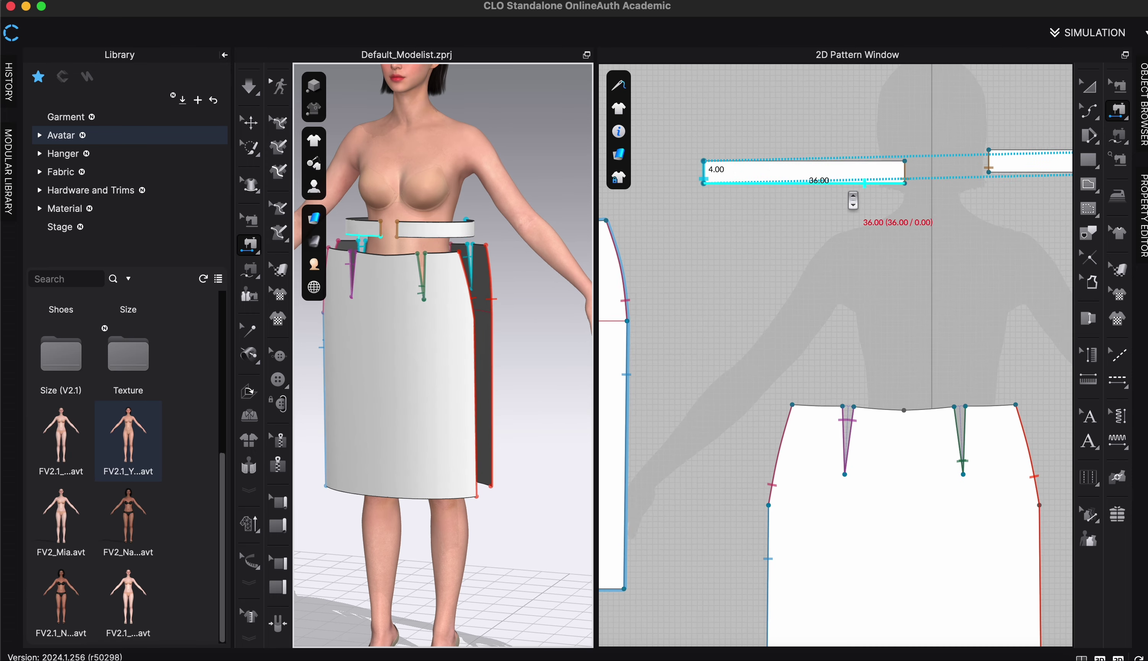
pyautogui.click(1089, 111)
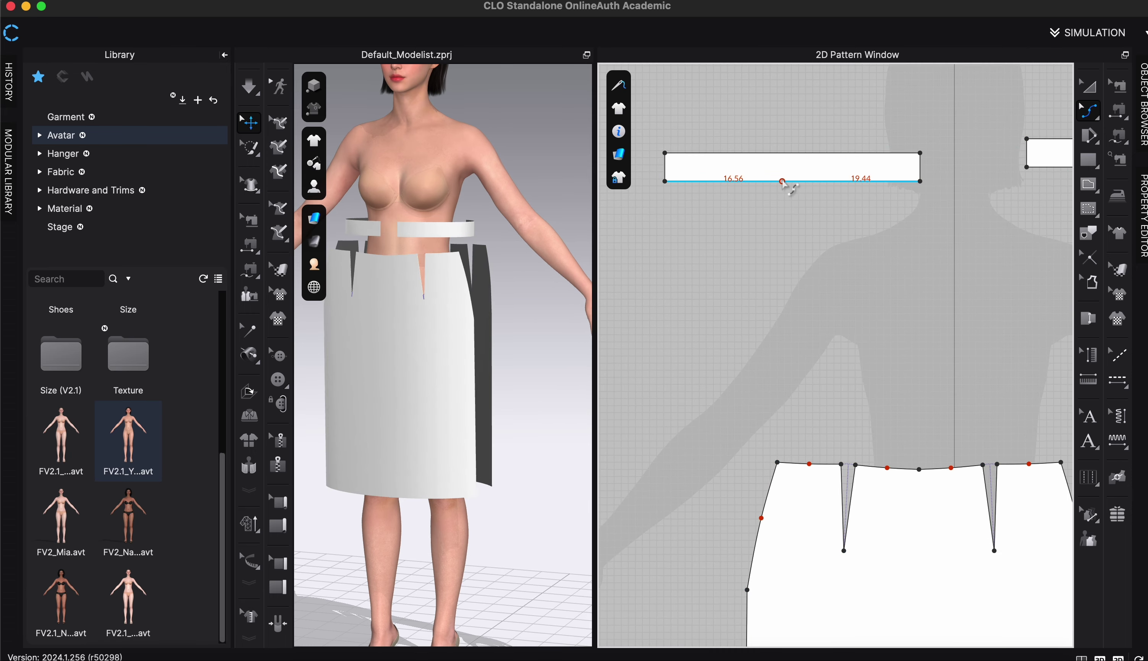
pyautogui.rightClick(801, 183)
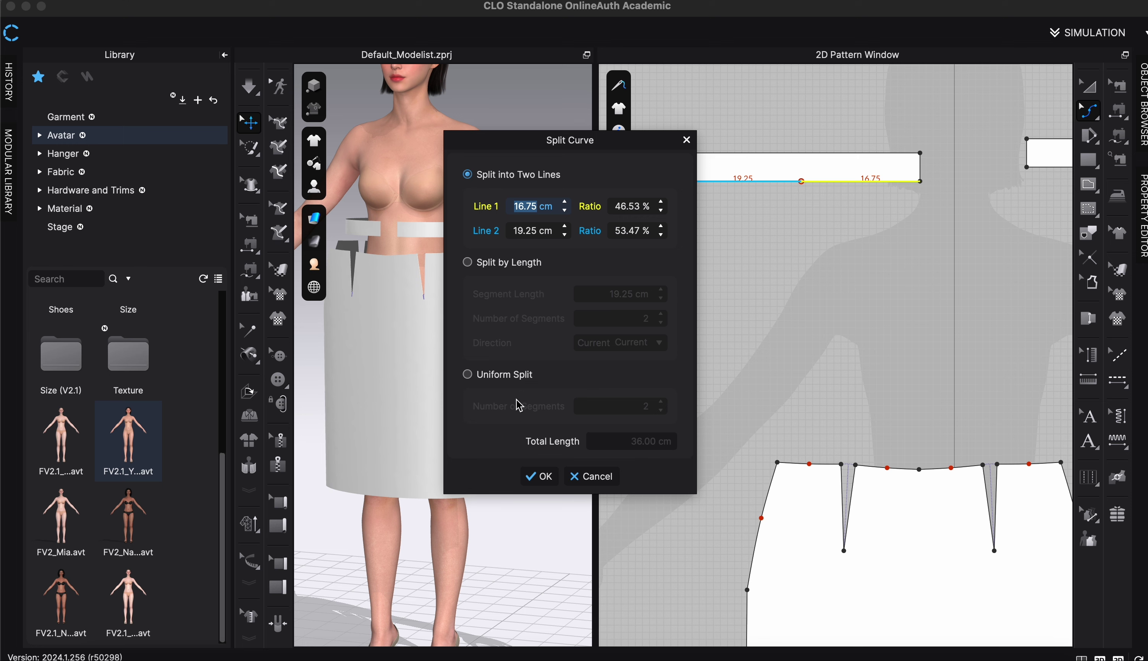
pyautogui.click(468, 375)
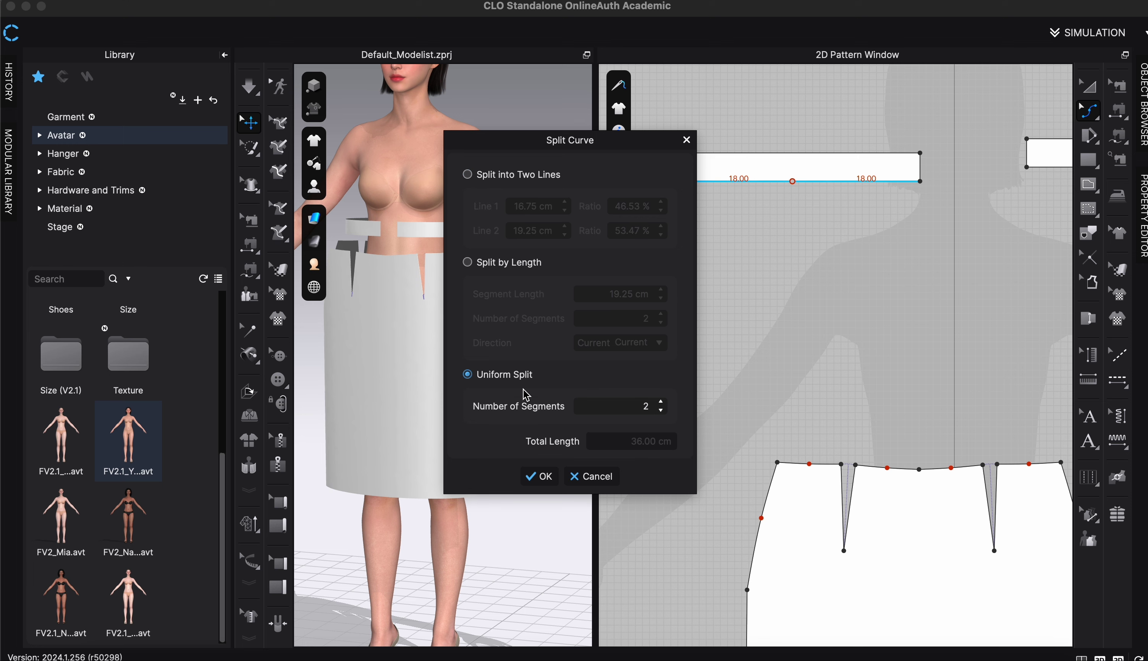
pyautogui.click(543, 477)
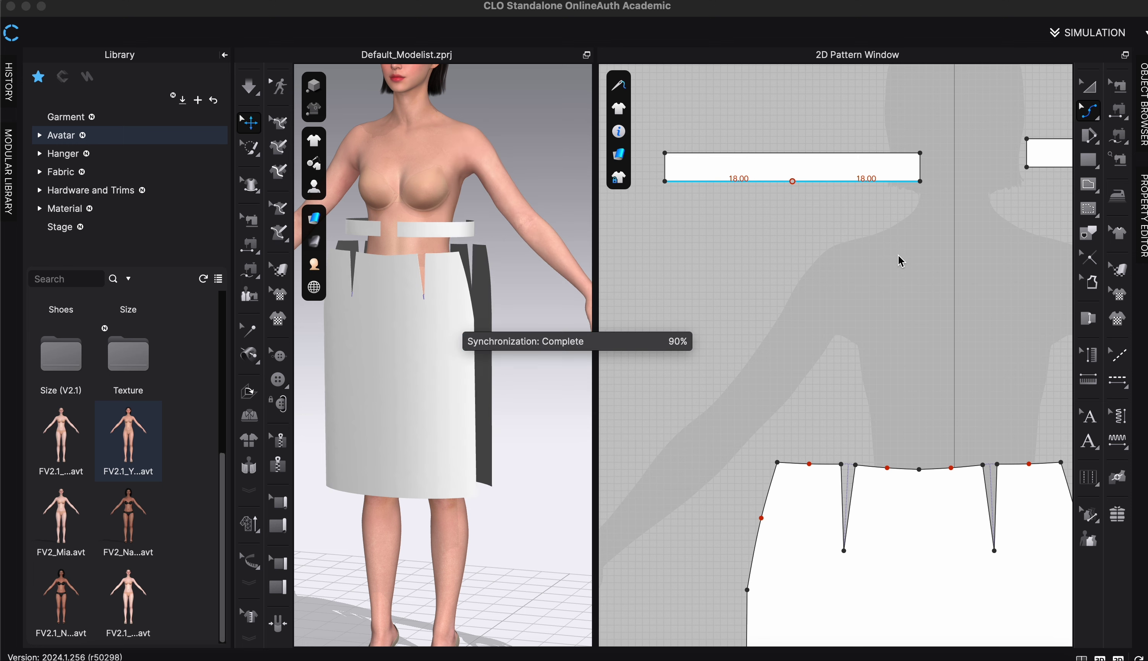
# - Apply the same uniform split into 2 segments to the lower edge of the waistband strip on the avatar's left
pyautogui.scroll(-5, 929, 257)
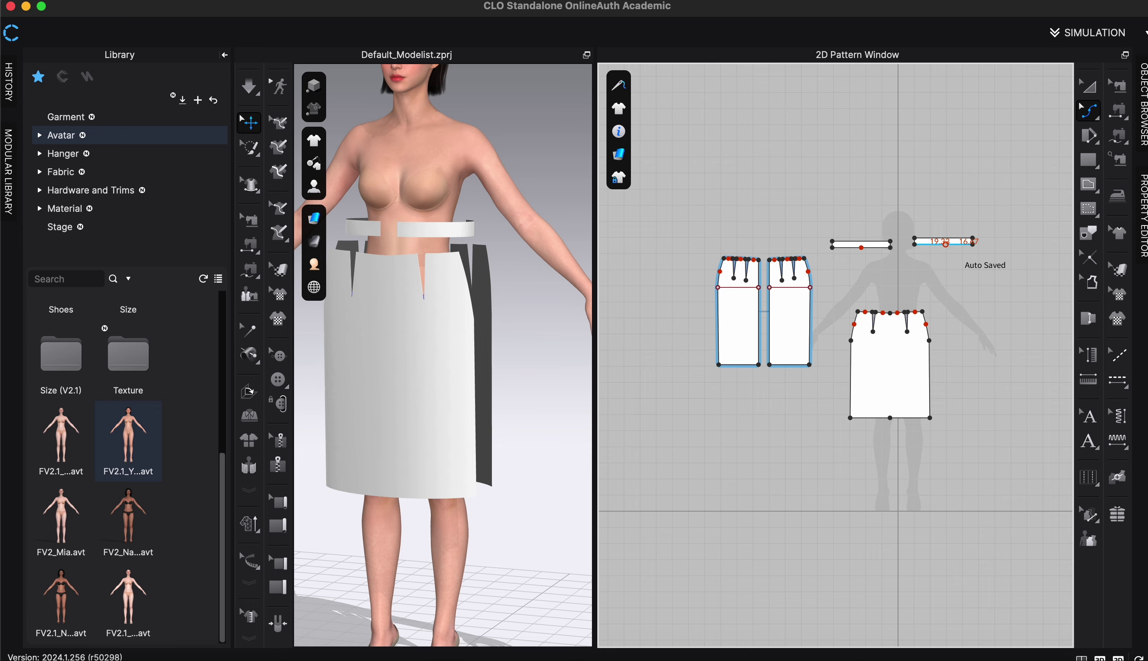
pyautogui.scroll(6, 955, 260)
pyautogui.click(962, 242)
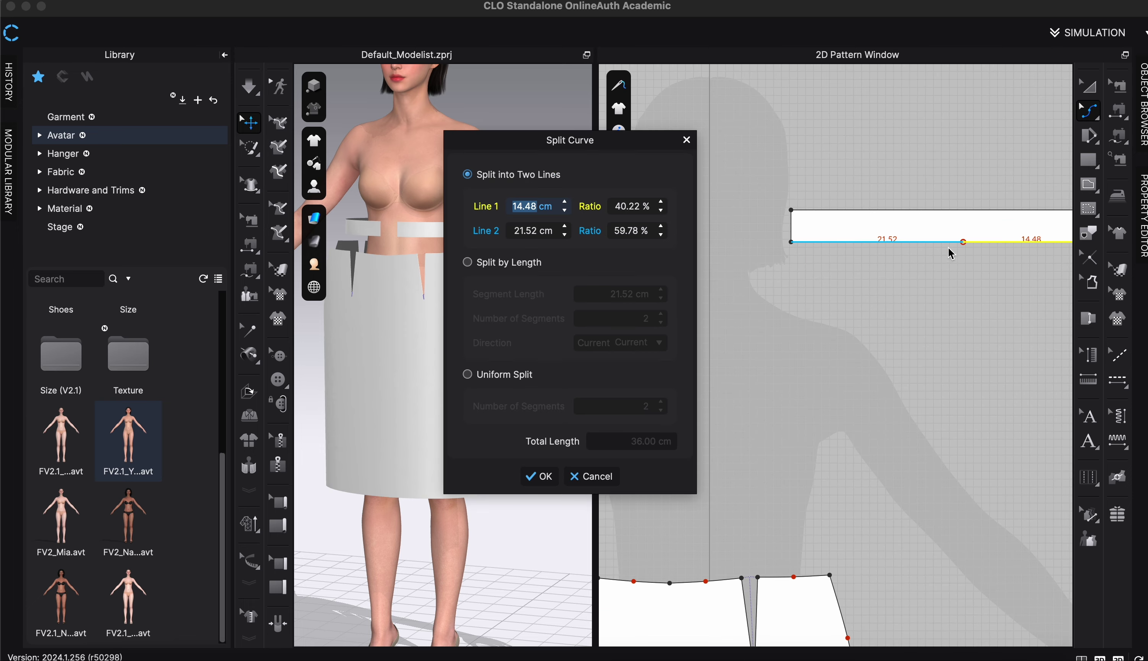
pyautogui.click(508, 380)
pyautogui.click(539, 476)
pyautogui.scroll(-3, 737, 441)
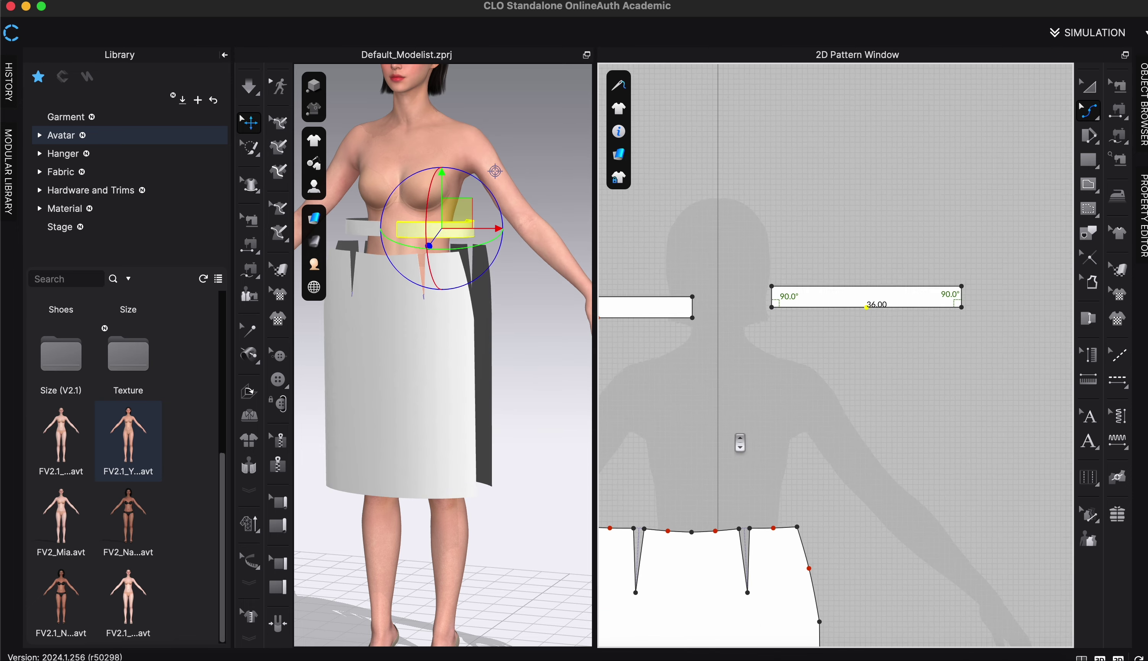
pyautogui.scroll(3, 456, 303)
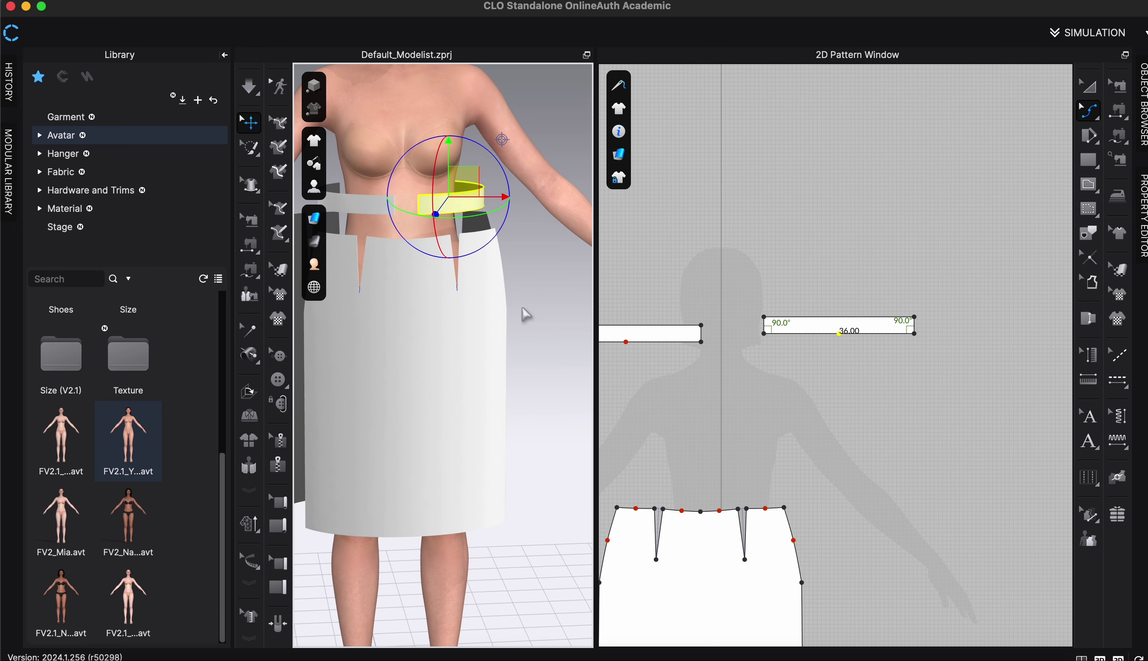
pyautogui.click(1116, 111)
pyautogui.moveTo(319, 255); pyautogui.dragTo(419, 223, button='right')
pyautogui.scroll(-2, 727, 365)
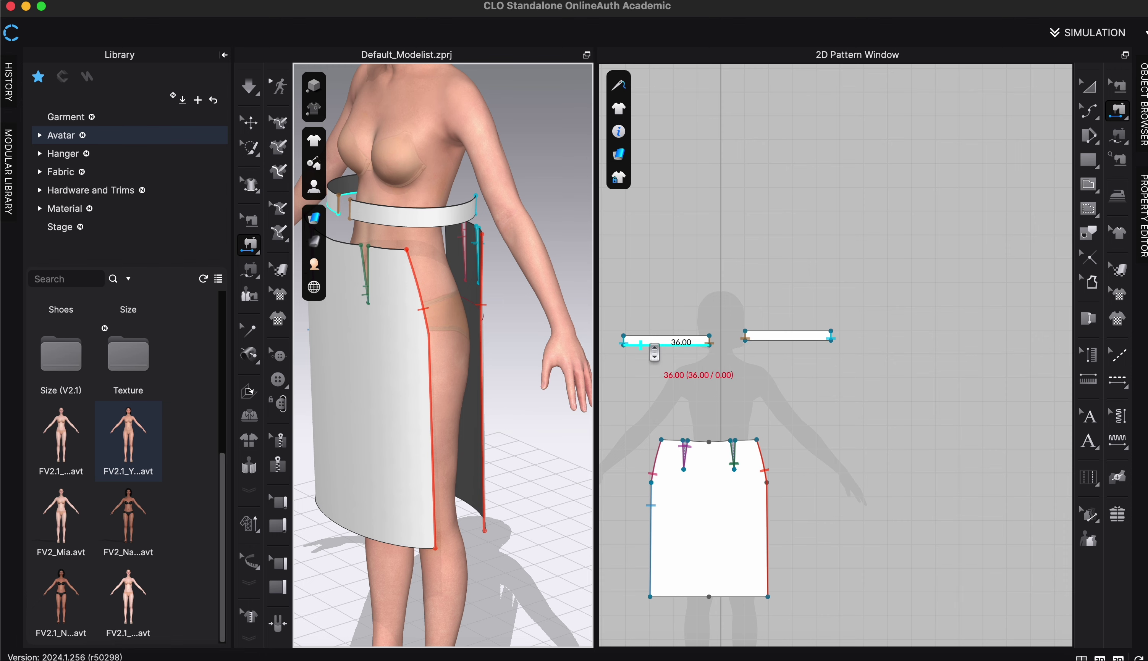
# - Split the lower edge of the waistband strip on the avatar's right uniformly into 2 segments with Add Point/Split Line
pyautogui.scroll(5, 655, 352)
pyautogui.scroll(1, 654, 351)
pyautogui.click(1088, 111)
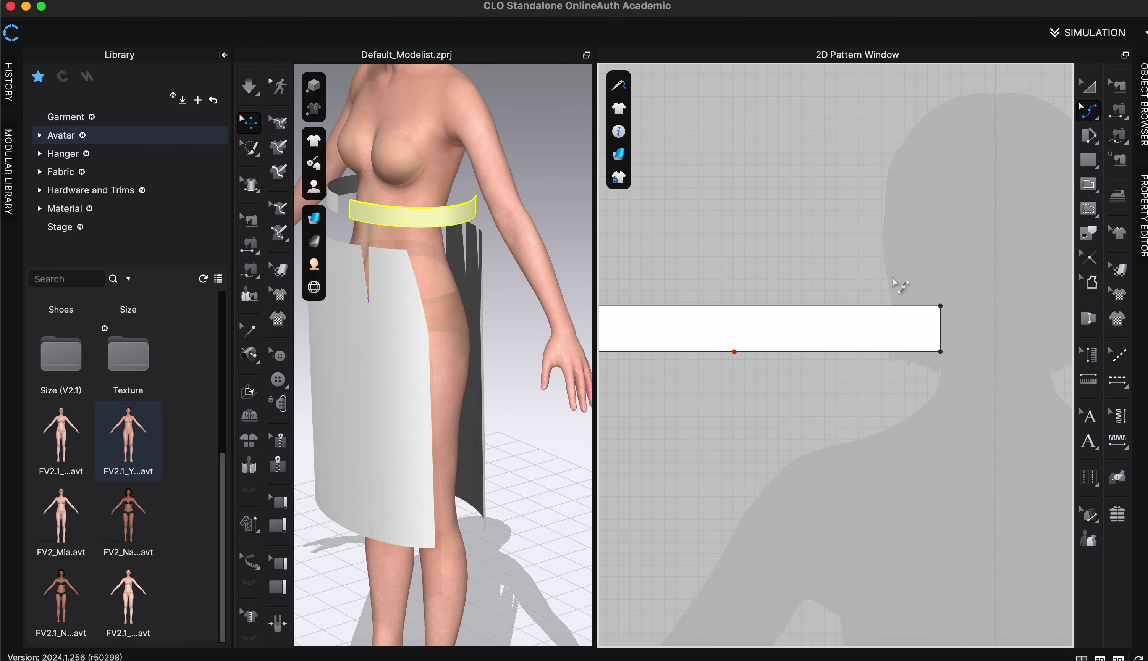
pyautogui.click(1097, 118)
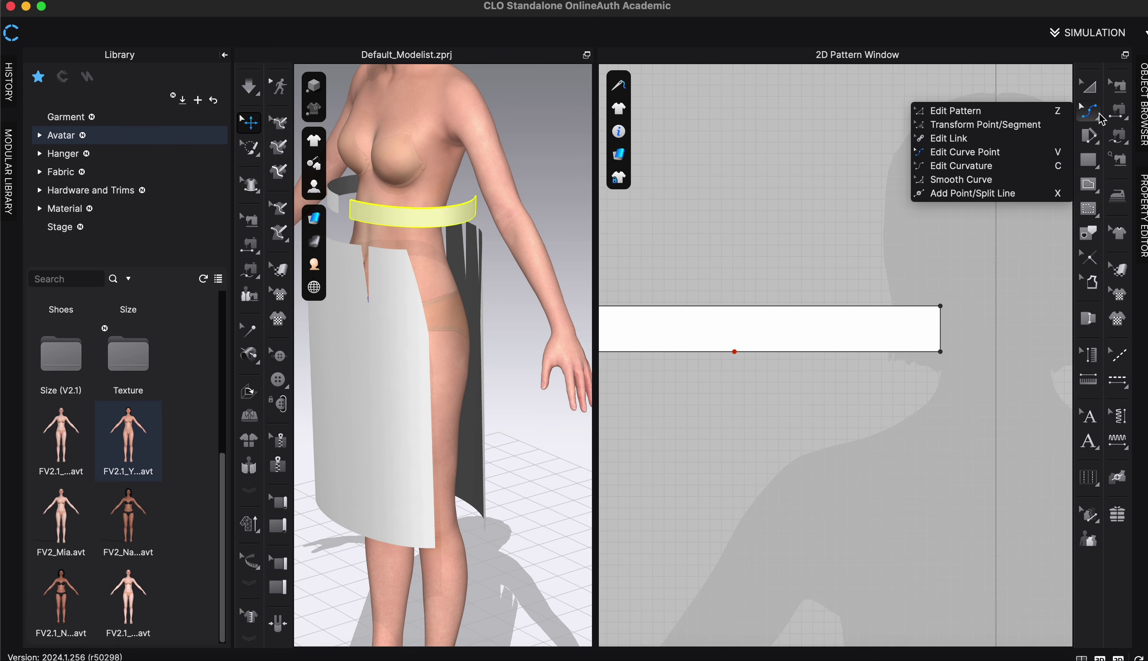
pyautogui.click(980, 189)
pyautogui.rightClick(748, 352)
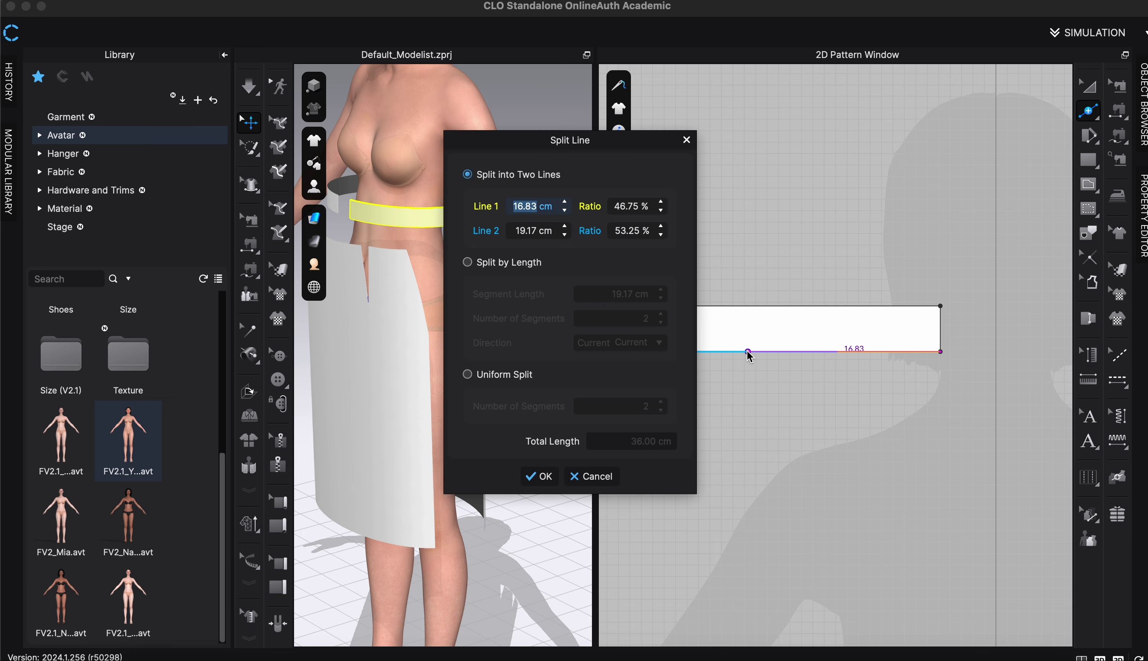
pyautogui.click(523, 378)
pyautogui.click(540, 476)
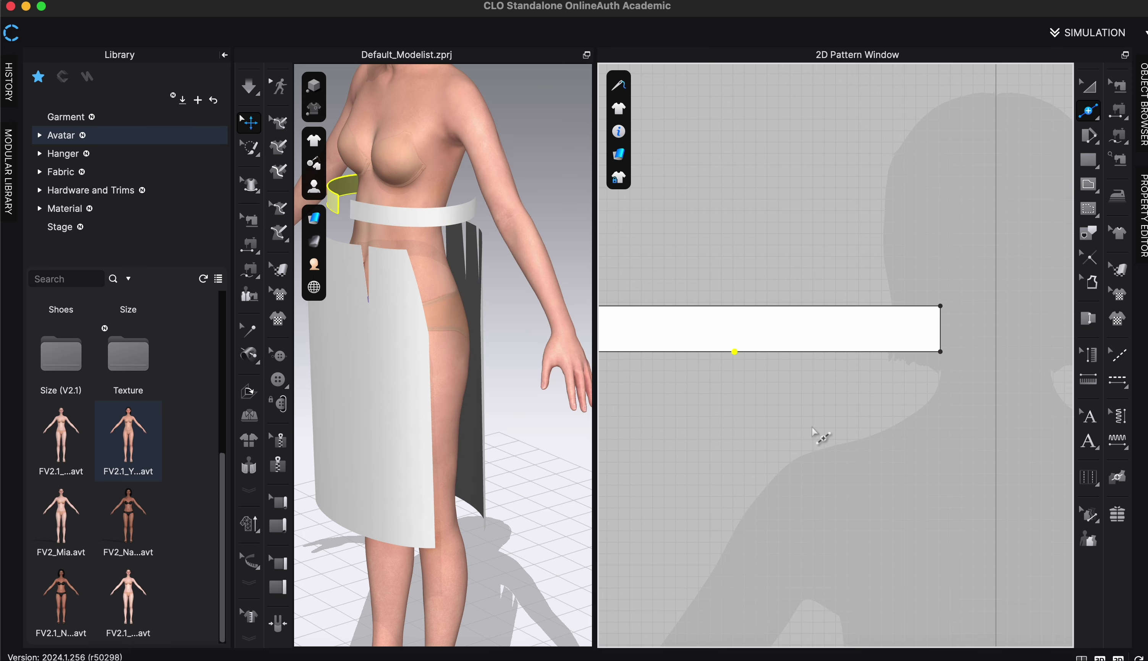
# - Apply the uniform 2-segment split to the lower edge of the other waistband strip, on the avatar's left
pyautogui.scroll(-3, 817, 436)
pyautogui.scroll(-3, 993, 402)
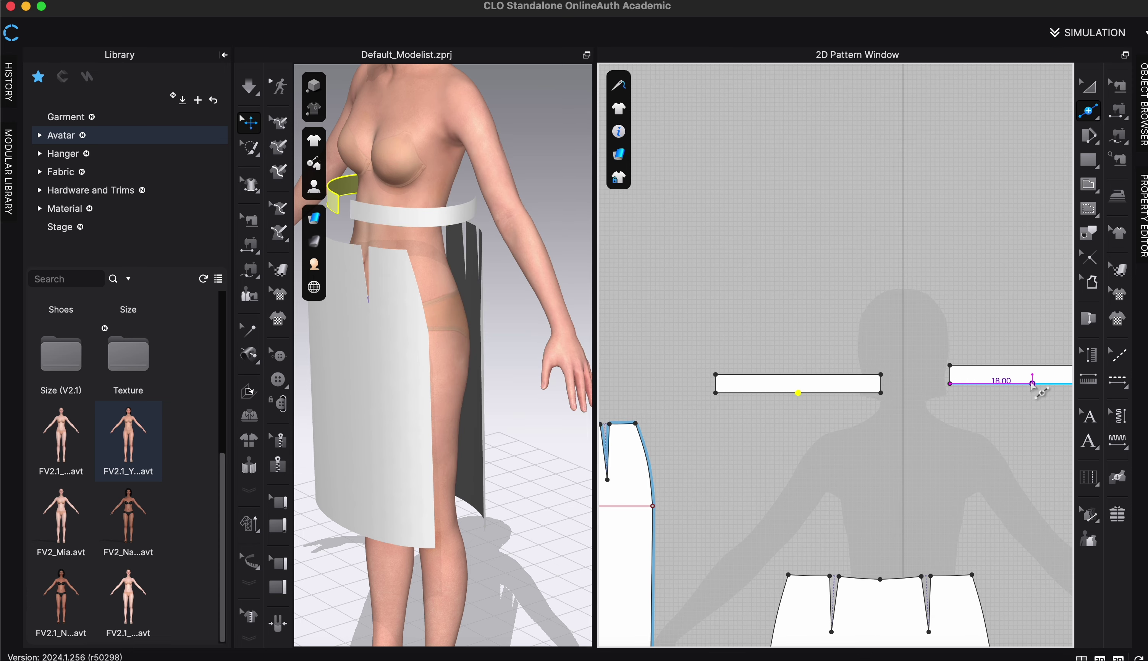
pyautogui.rightClick(1032, 384)
pyautogui.click(523, 378)
pyautogui.click(539, 477)
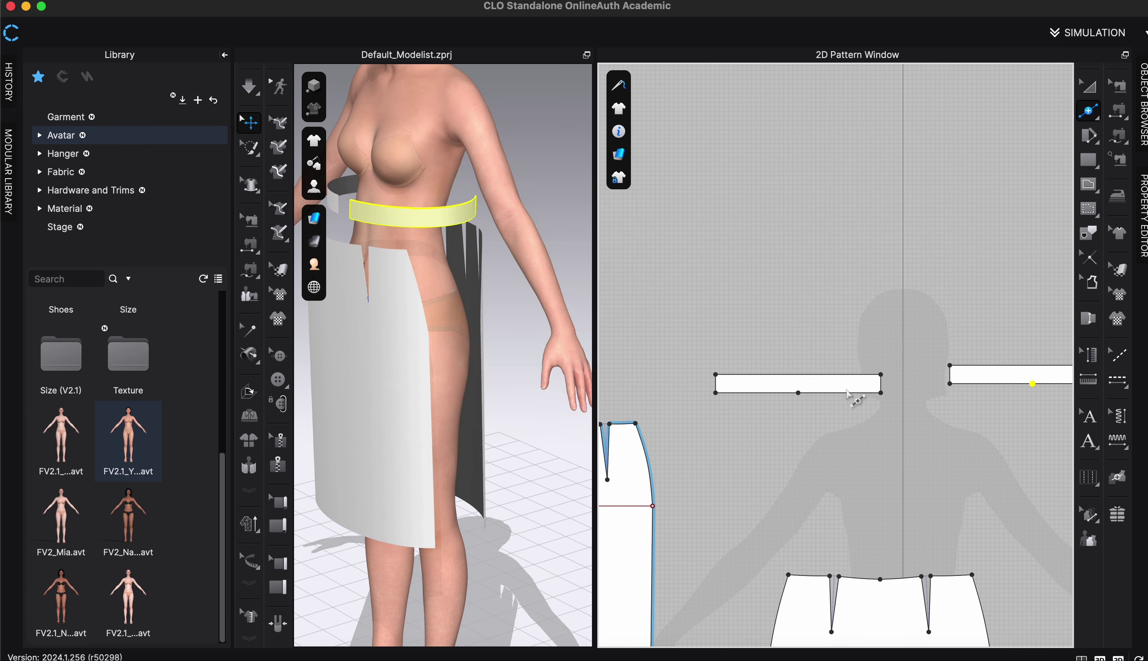
# - Sew the front half of the left waistband strip's lower edge to the two left front waist segments beside the dart with Segment Sewing
pyautogui.click(1118, 114)
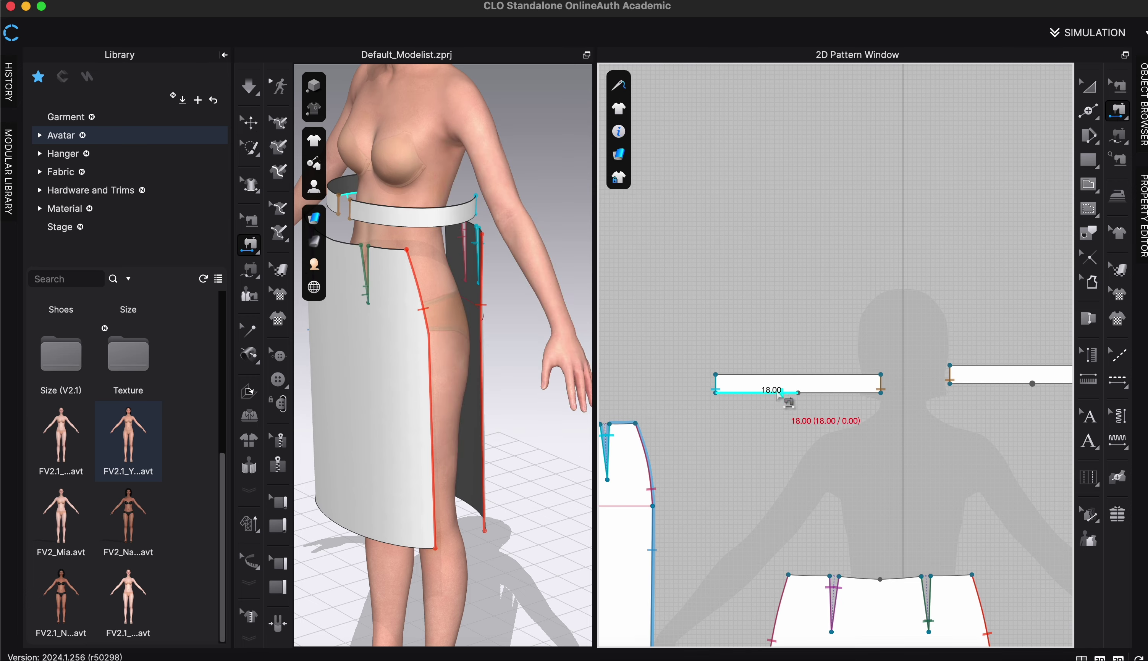
pyautogui.moveTo(351, 392); pyautogui.dragTo(390, 384, button='right')
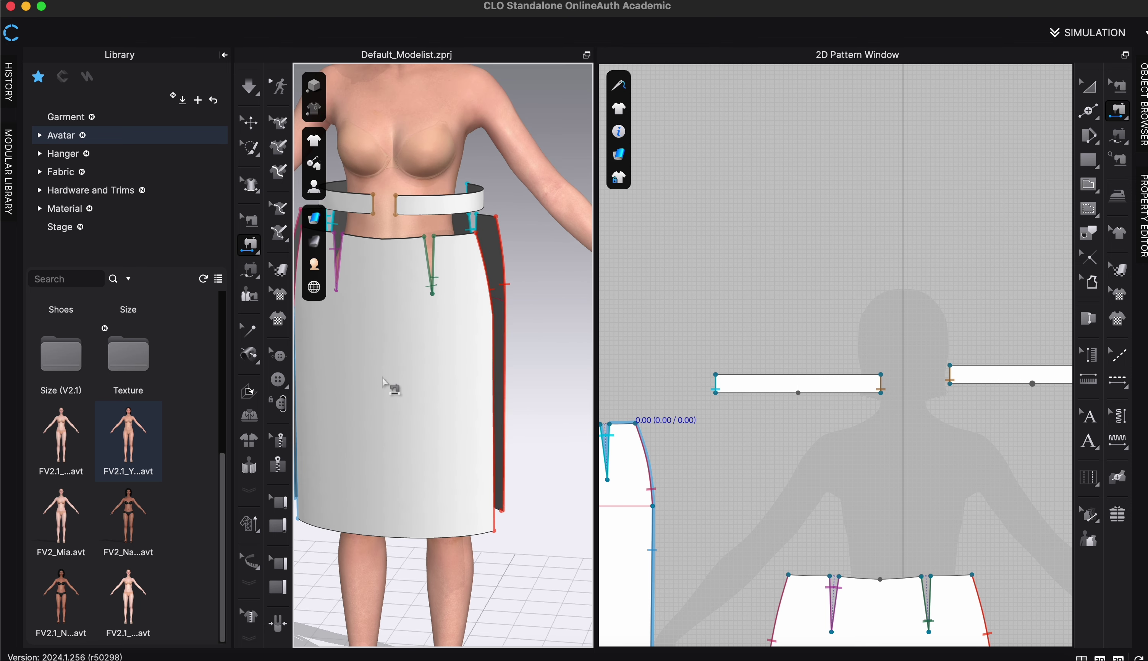
pyautogui.click(428, 222)
pyautogui.moveTo(399, 382)
pyautogui.mouseDown(button='right')
pyautogui.moveTo(422, 385)
pyautogui.moveTo(405, 388)
pyautogui.mouseUp(button='right')
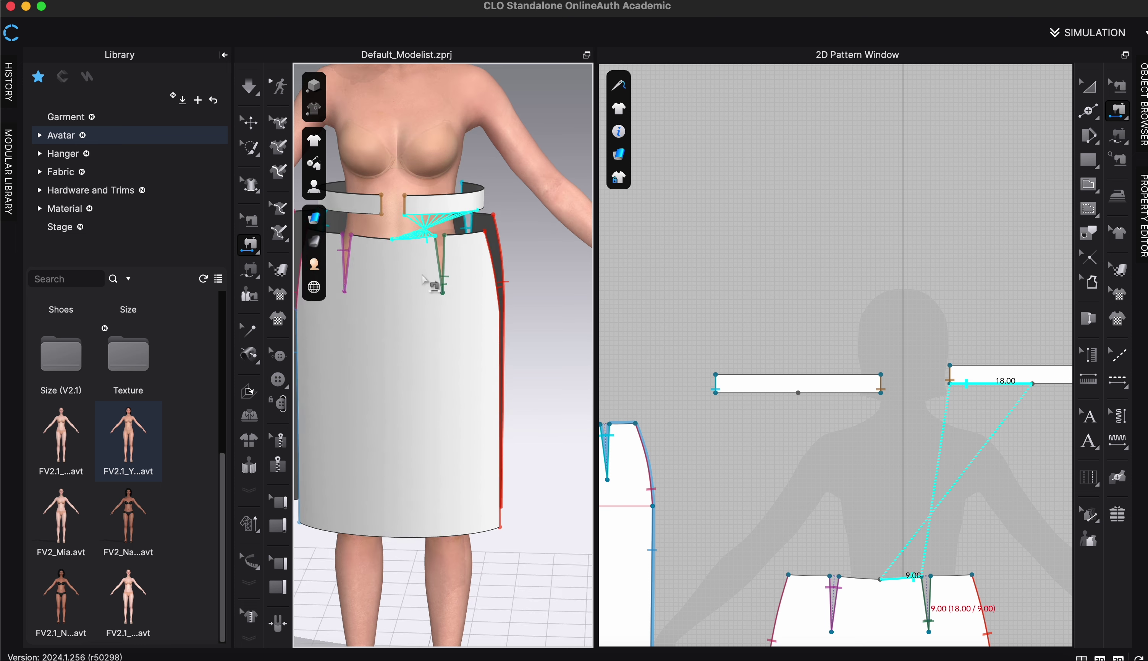
pyautogui.click(411, 245)
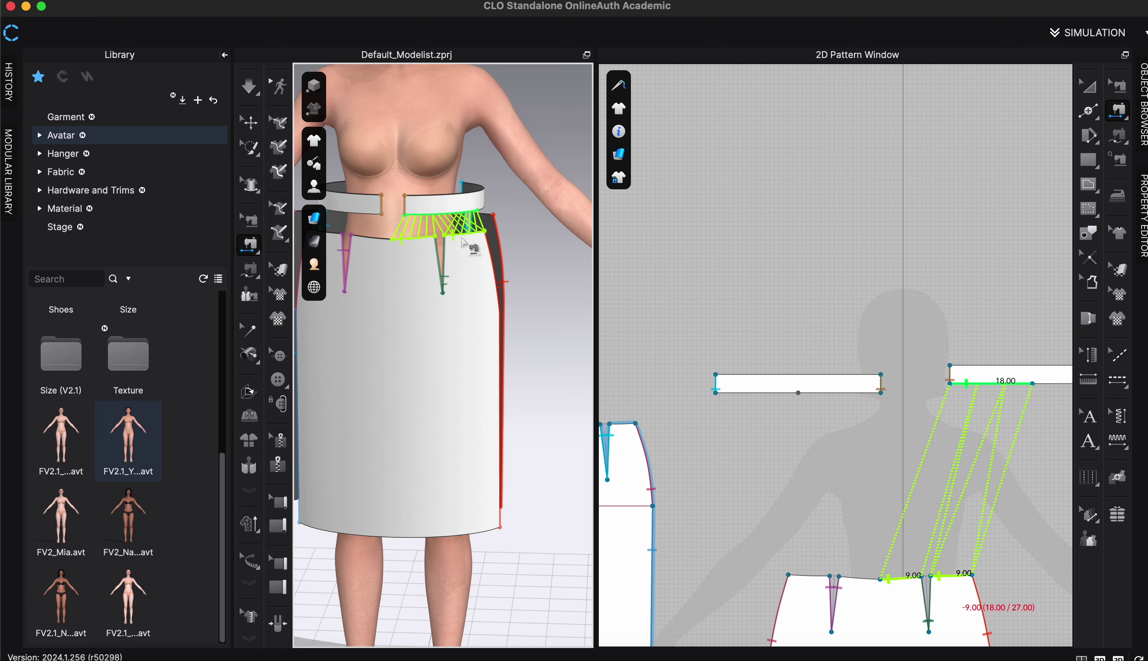
pyautogui.doubleClick(458, 241)
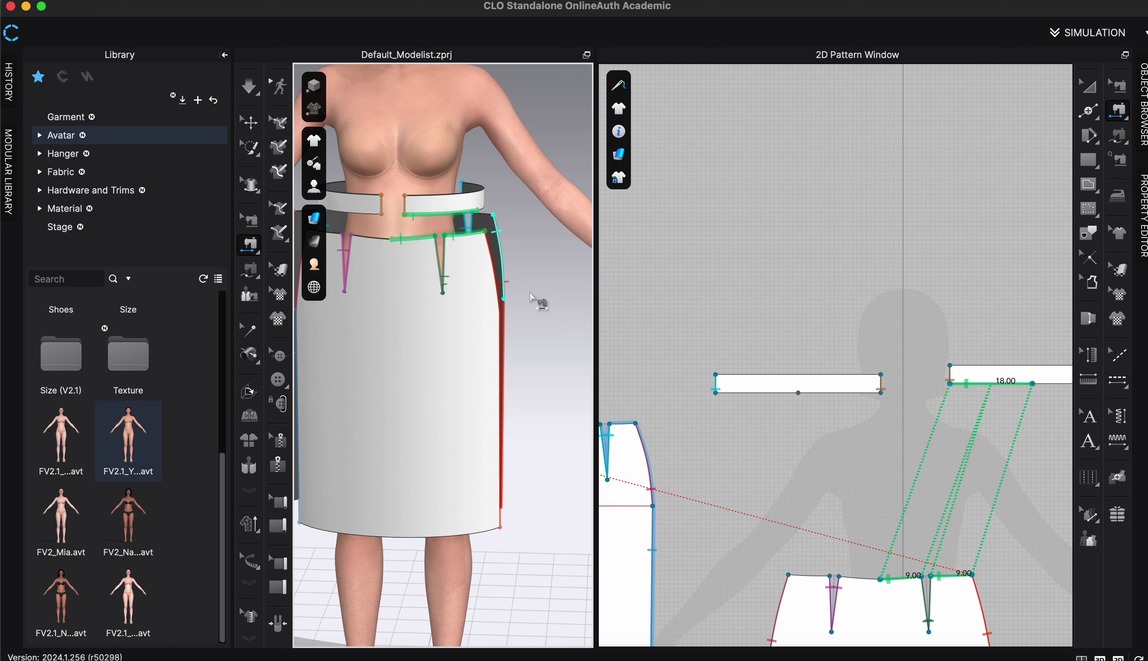
# - Sew the back half of the left waistband strip's lower edge to the waist segments between the darts of the left back panel
pyautogui.moveTo(530, 296); pyautogui.dragTo(371, 245, button='right')
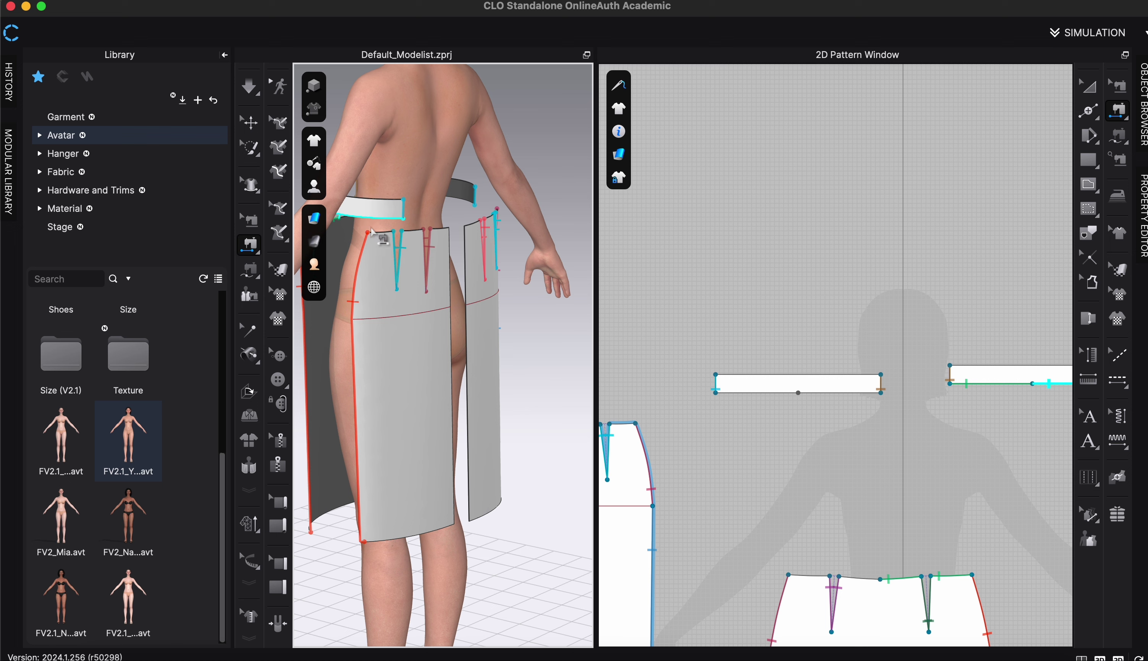
pyautogui.click(371, 231)
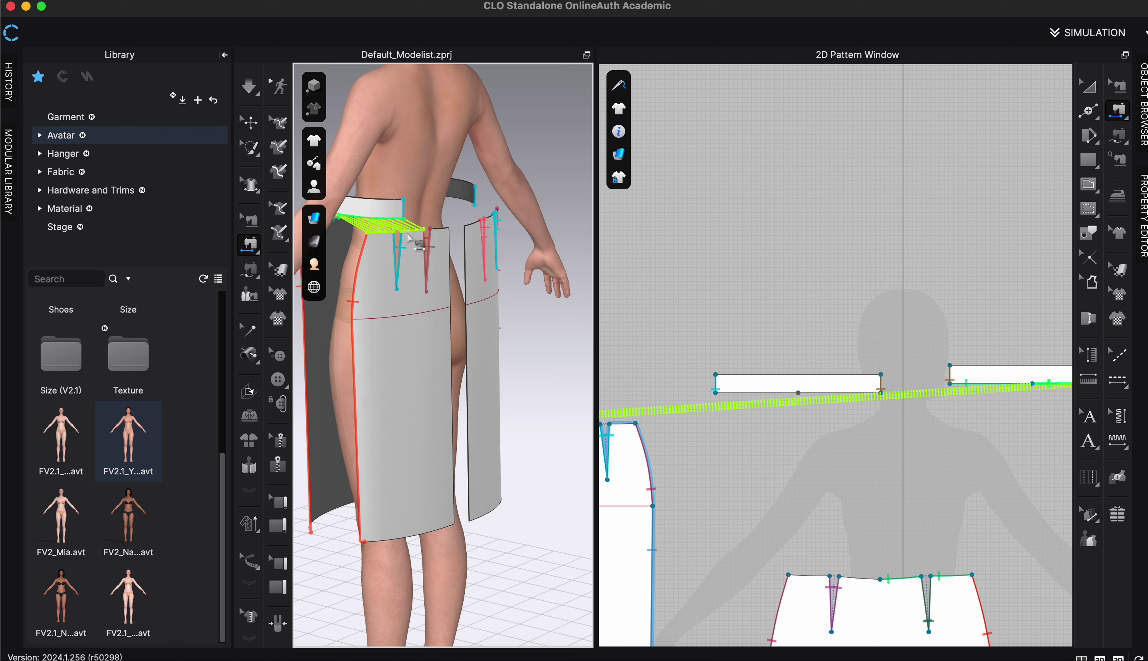
pyautogui.click(437, 231)
# - Sew the front half of the right waistband strip's lower edge to both right front waist segments, keeping the seam direction uncrossed
pyautogui.press('2')
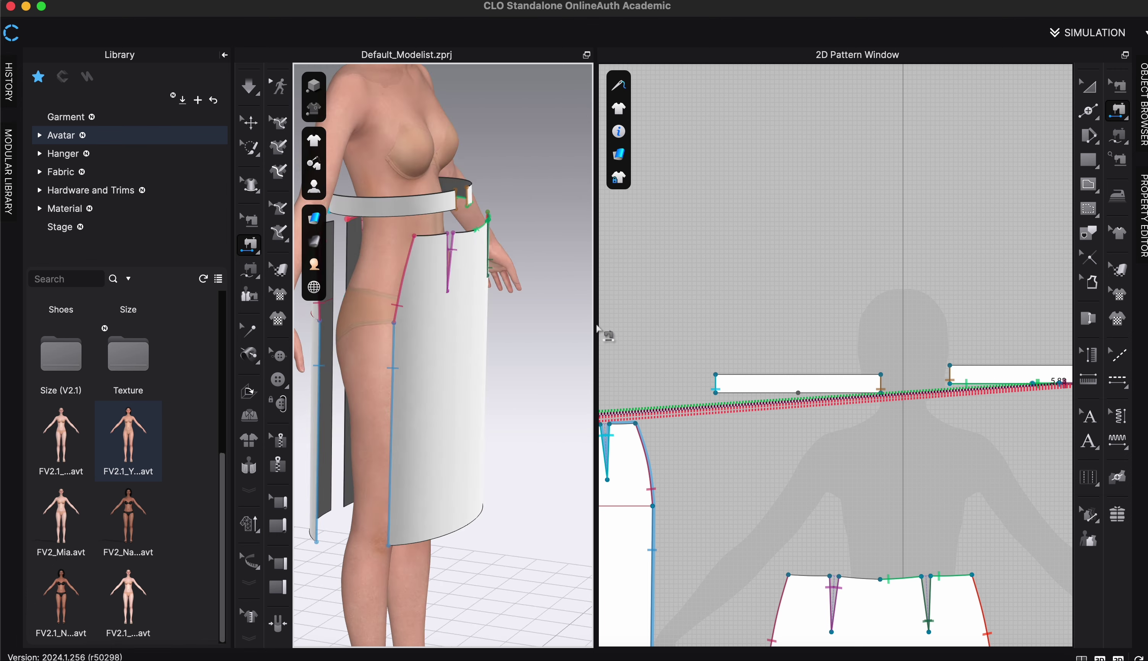
pyautogui.press('8')
pyautogui.press('2')
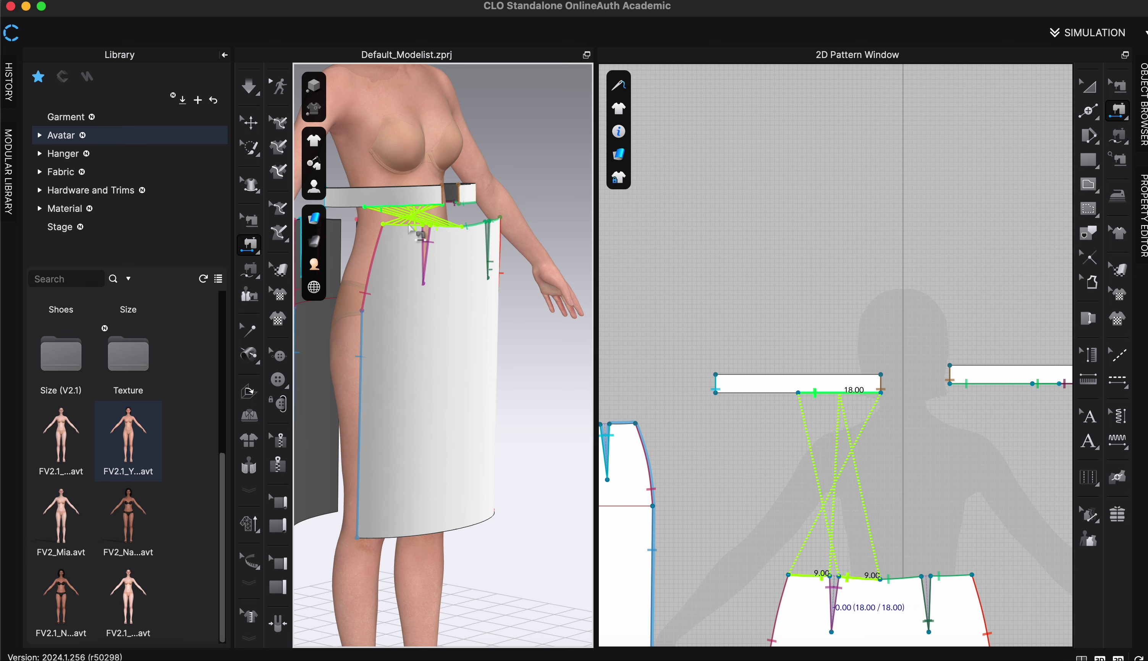
pyautogui.click(450, 224)
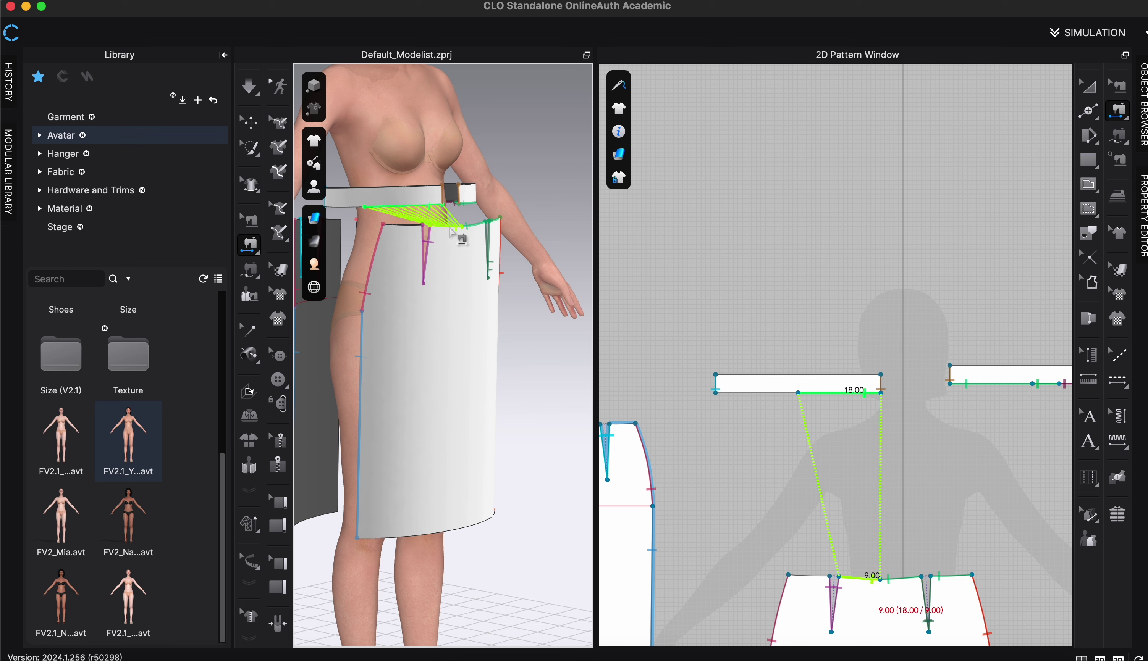
pyautogui.keyDown('shift'); pyautogui.click(450, 229); pyautogui.keyUp('shift')
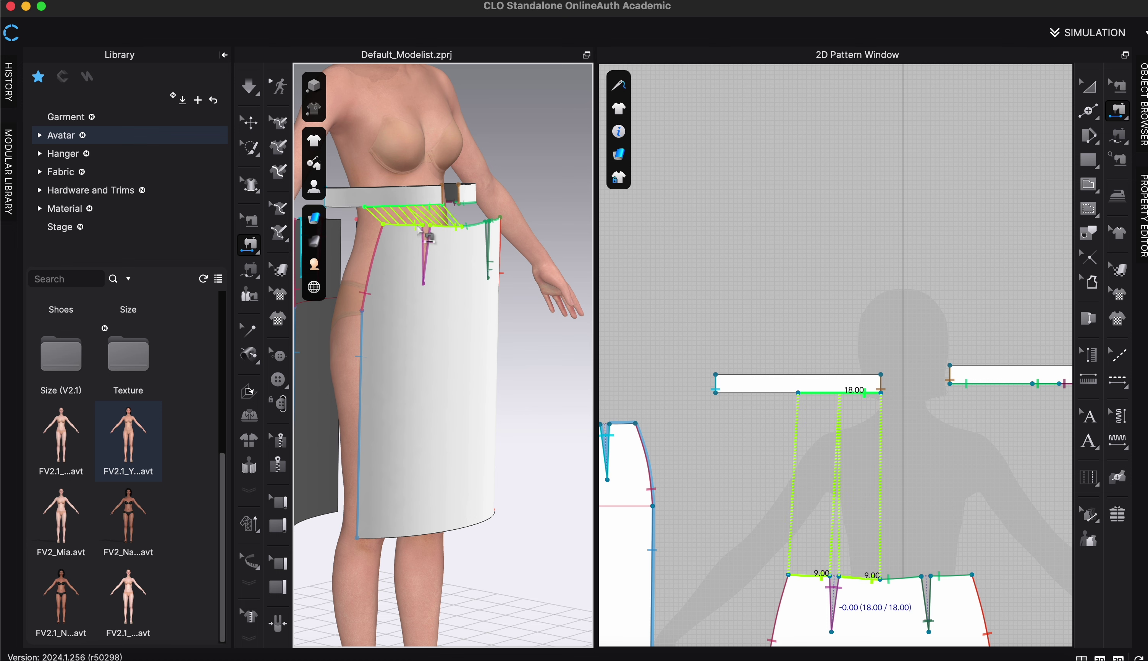
pyautogui.click(435, 237)
# - Sew the back half of the right waistband strip's lower edge to the three waist segments of the right back panel
pyautogui.moveTo(437, 239); pyautogui.dragTo(458, 260, button='right')
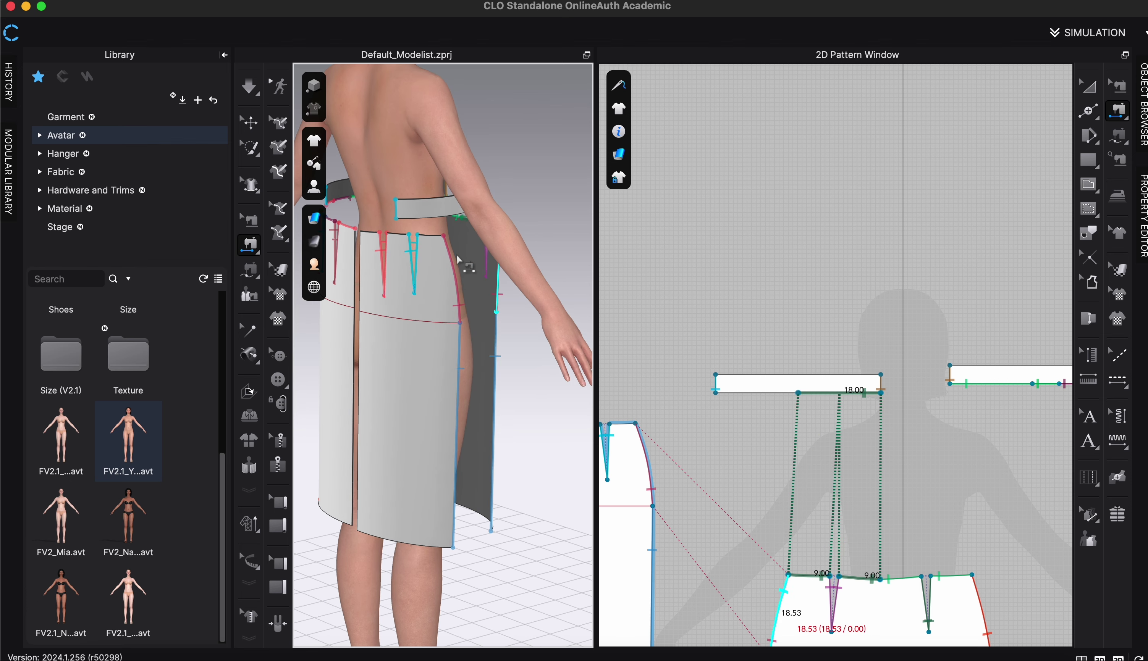
pyautogui.click(450, 223)
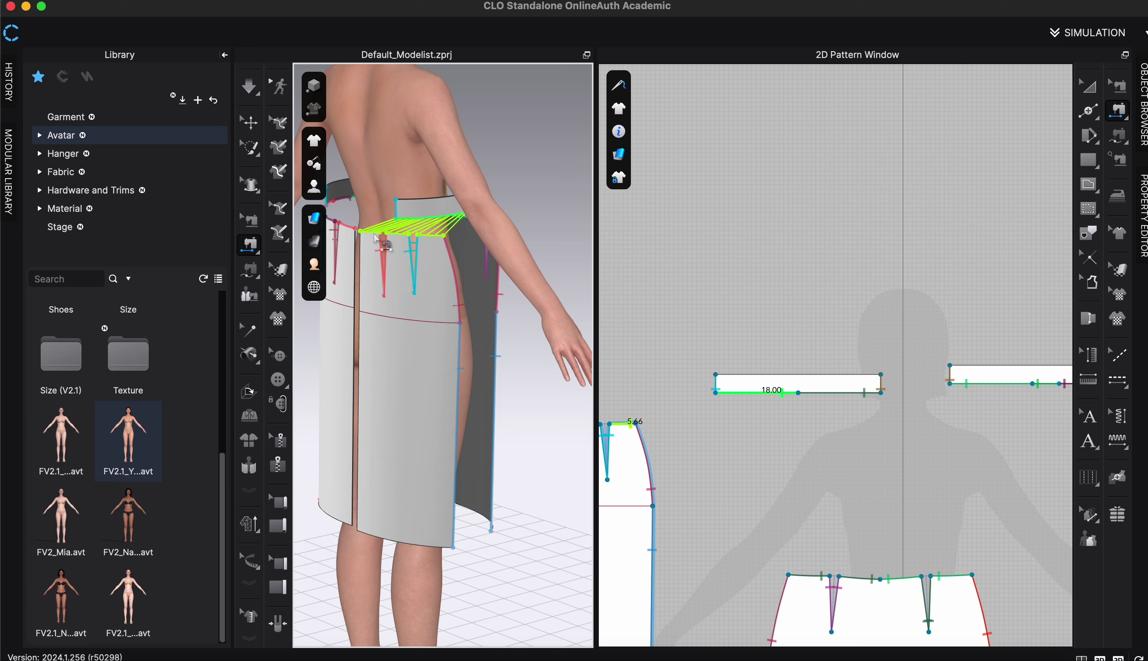
pyautogui.click(375, 236)
# - Simulate the skirt on the avatar and examine its drape and seams from the front and back
pyautogui.moveTo(381, 296); pyautogui.dragTo(491, 309, button='right')
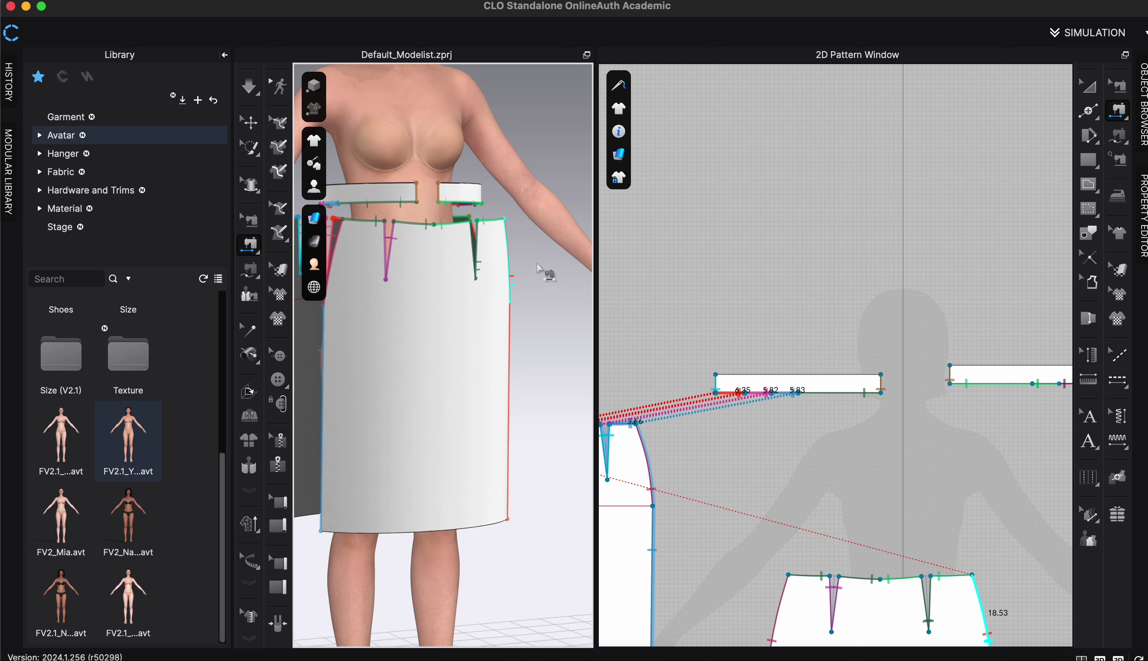
pyautogui.scroll(-5, 486, 261)
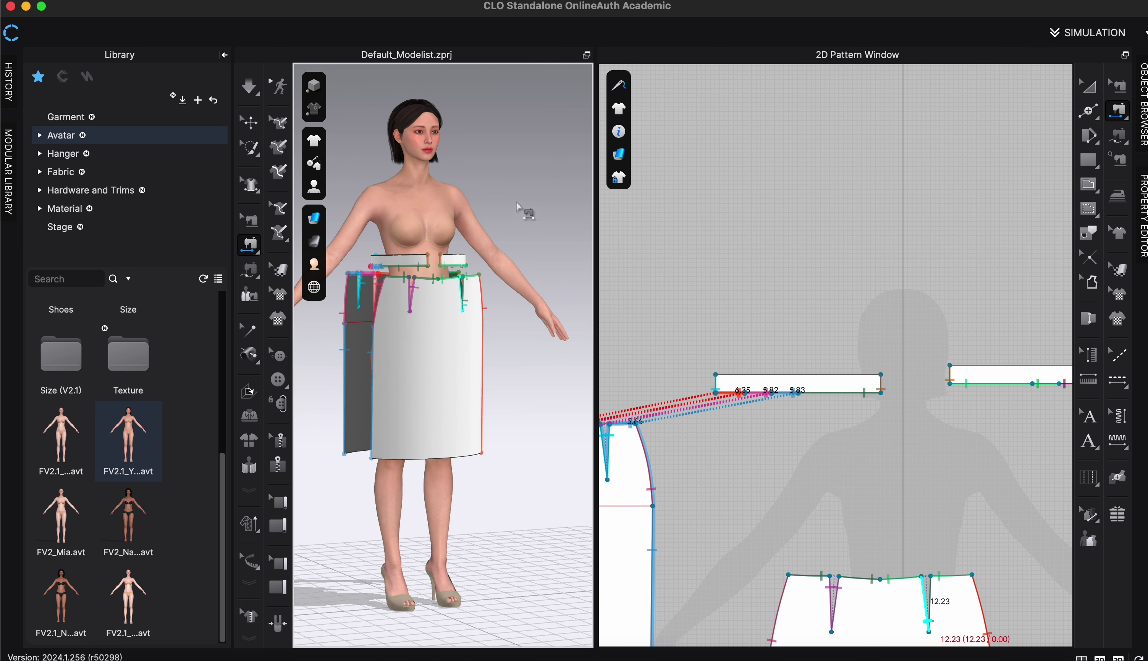
pyautogui.moveTo(516, 203); pyautogui.dragTo(492, 199, button='right')
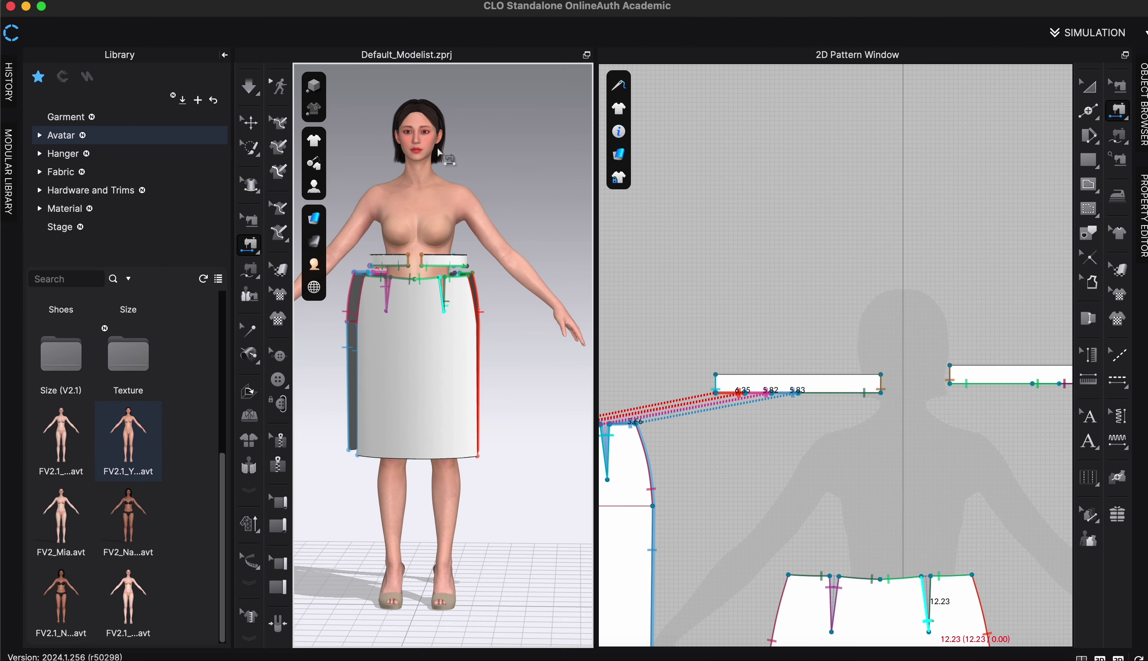
pyautogui.press('space')
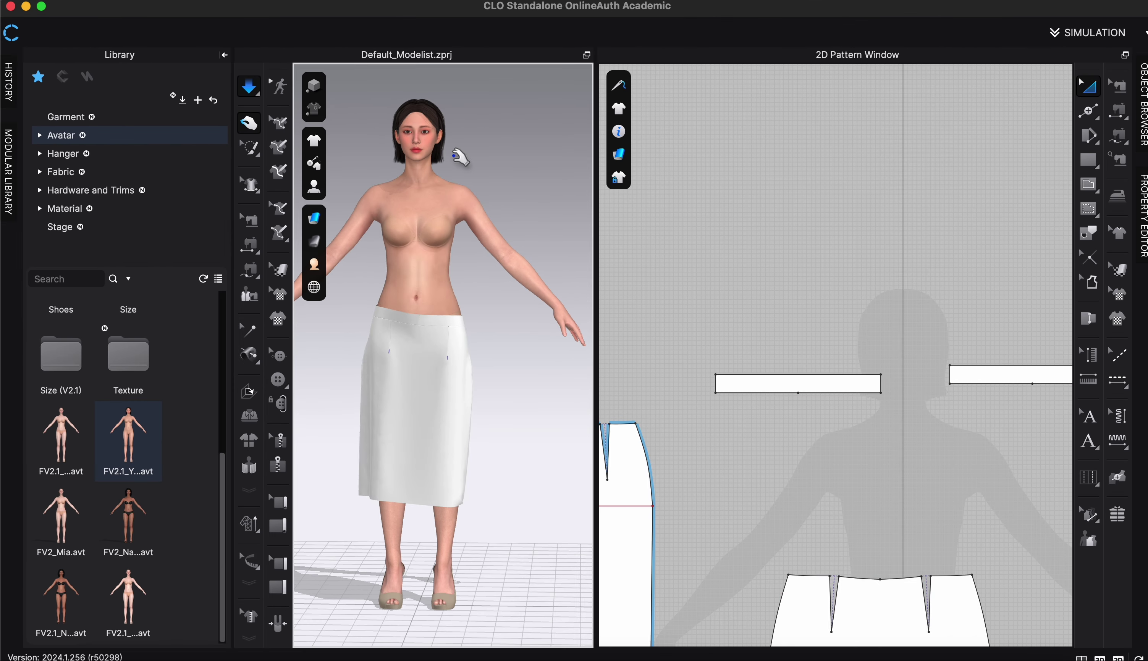
pyautogui.moveTo(435, 280); pyautogui.dragTo(595, 286, button='right')
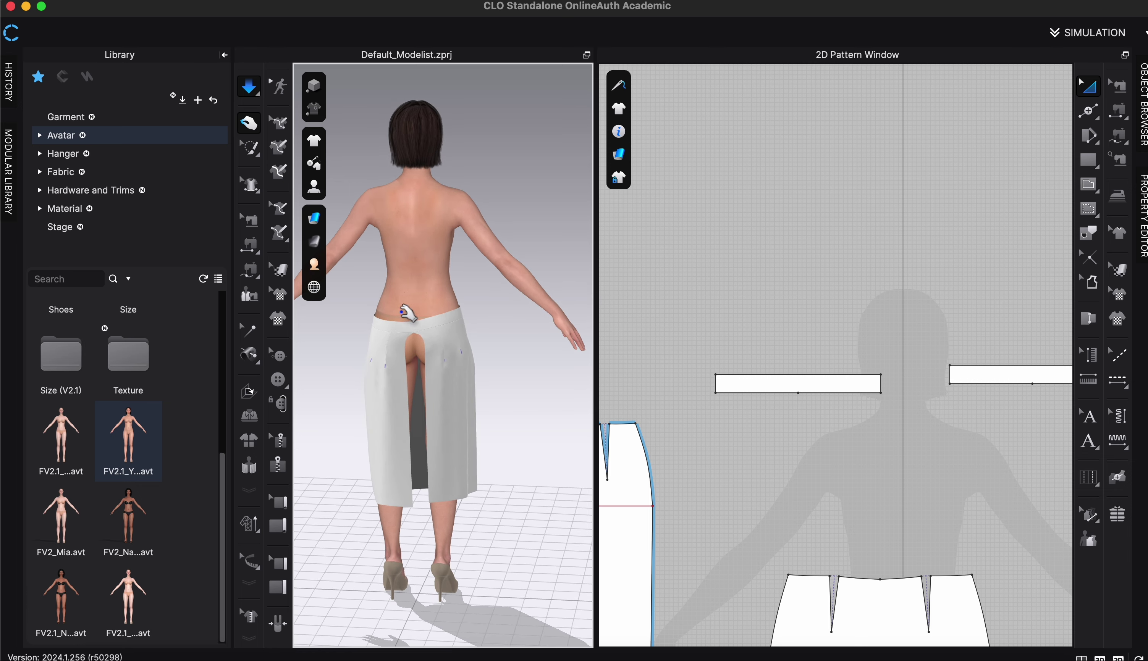
pyautogui.moveTo(489, 286); pyautogui.dragTo(358, 321, button='right')
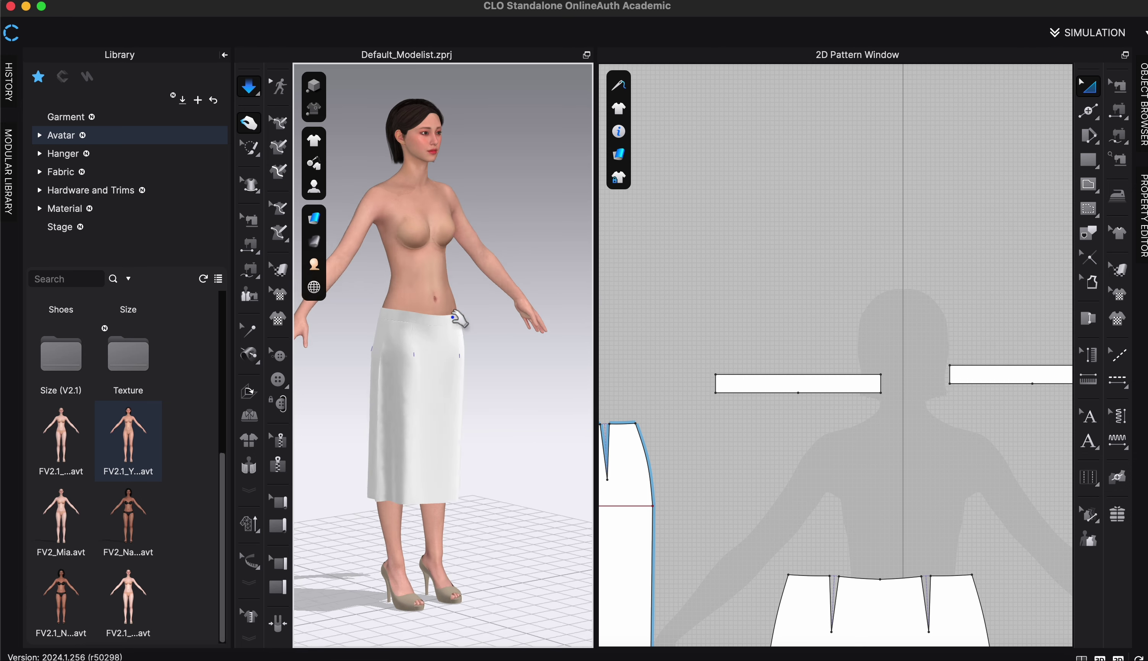
pyautogui.moveTo(461, 320); pyautogui.dragTo(578, 324, button='right')
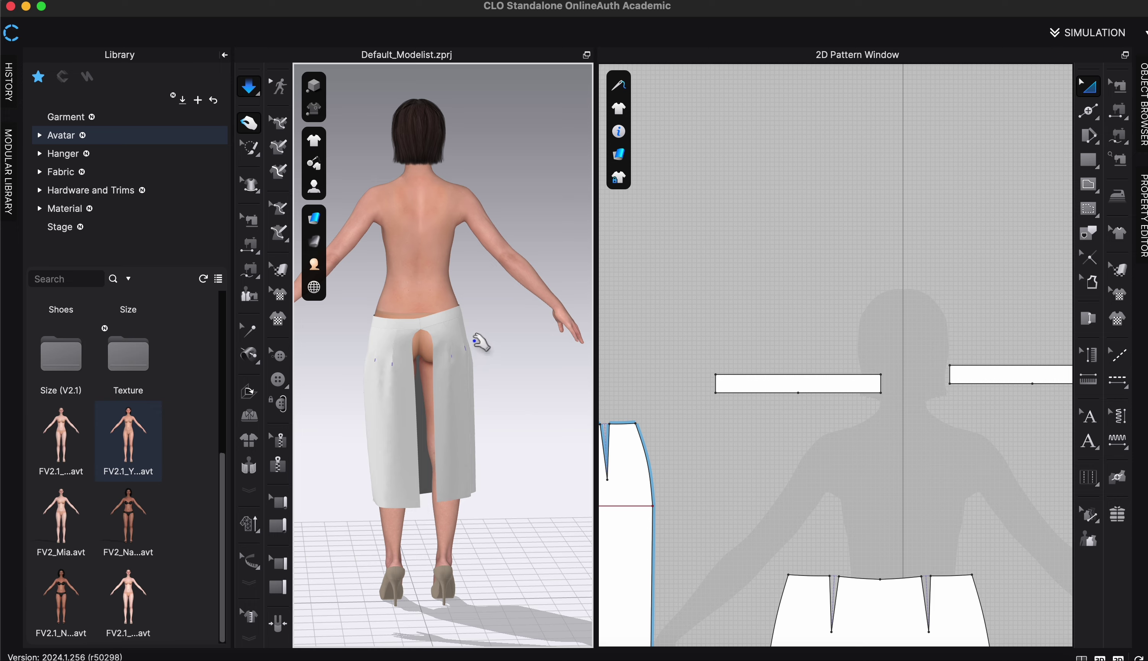
pyautogui.moveTo(481, 340); pyautogui.dragTo(315, 333, button='right')
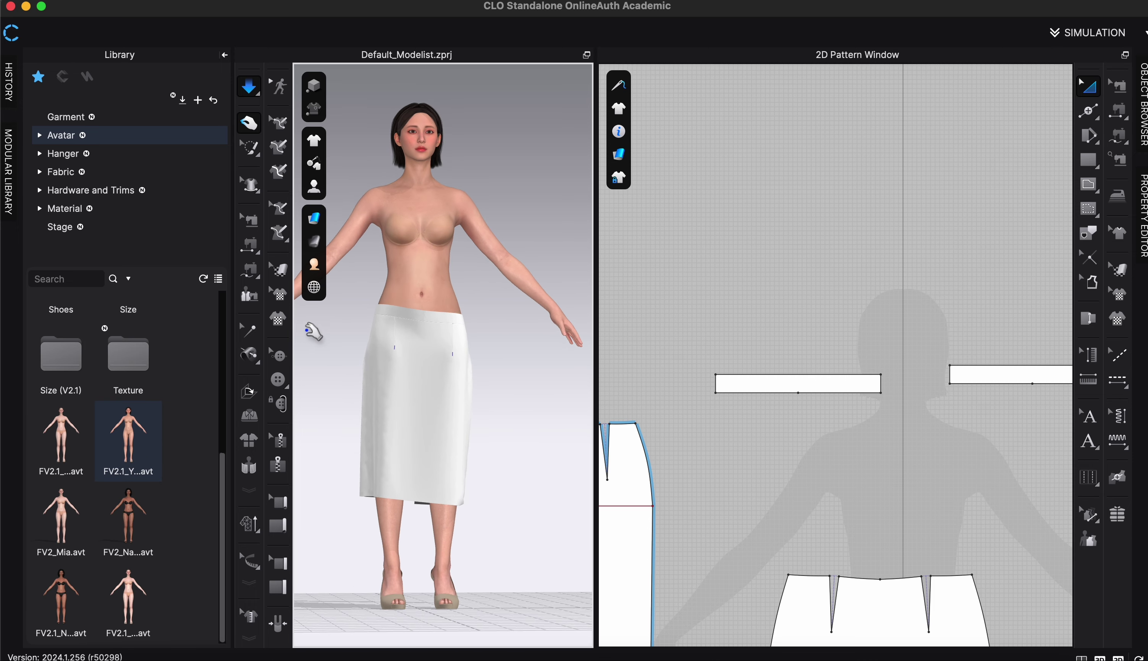
# - Pull both sides of the simulated skirt's front waist upward, and reset the pieces to their 3D arrangement
pyautogui.moveTo(455, 313); pyautogui.dragTo(453, 233)
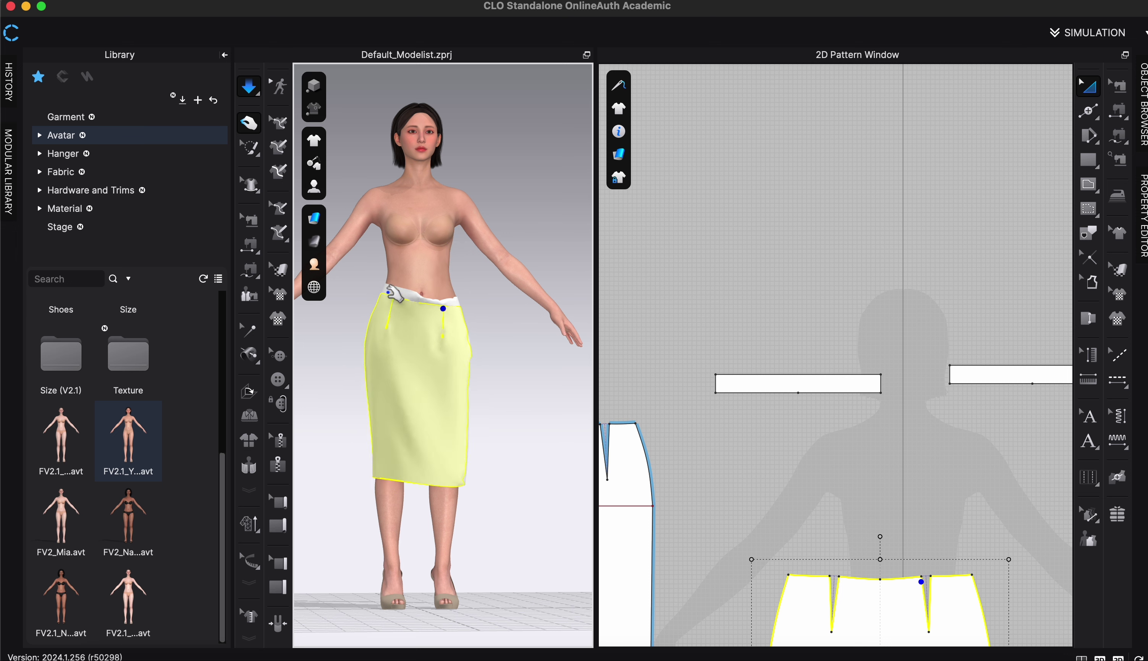
pyautogui.click(382, 303)
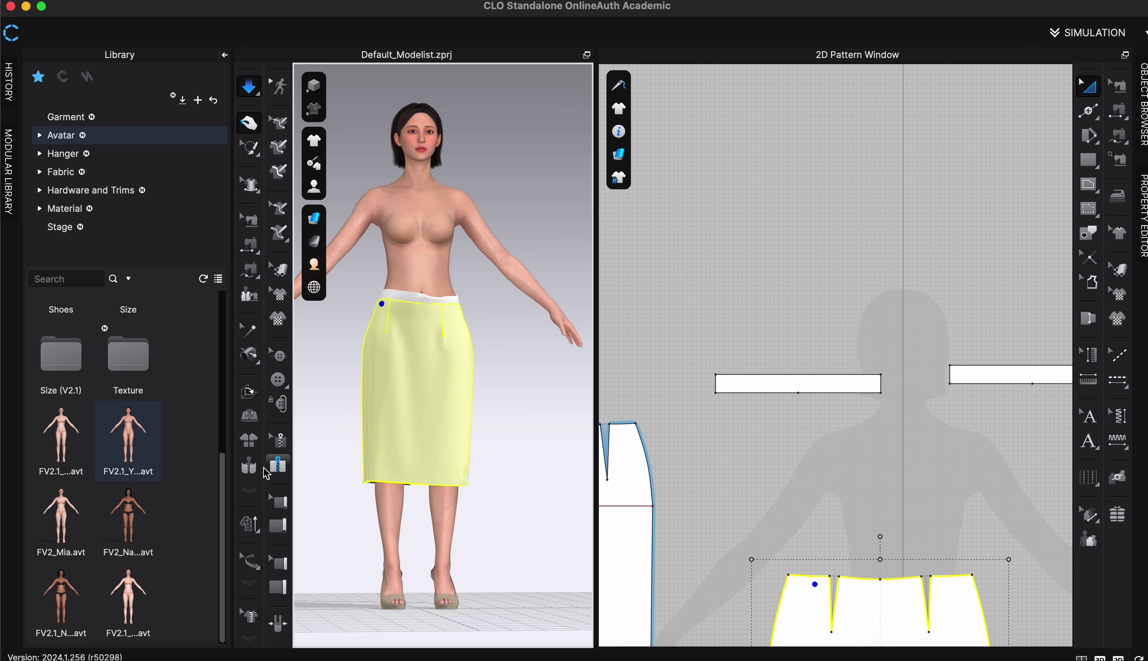
pyautogui.click(246, 473)
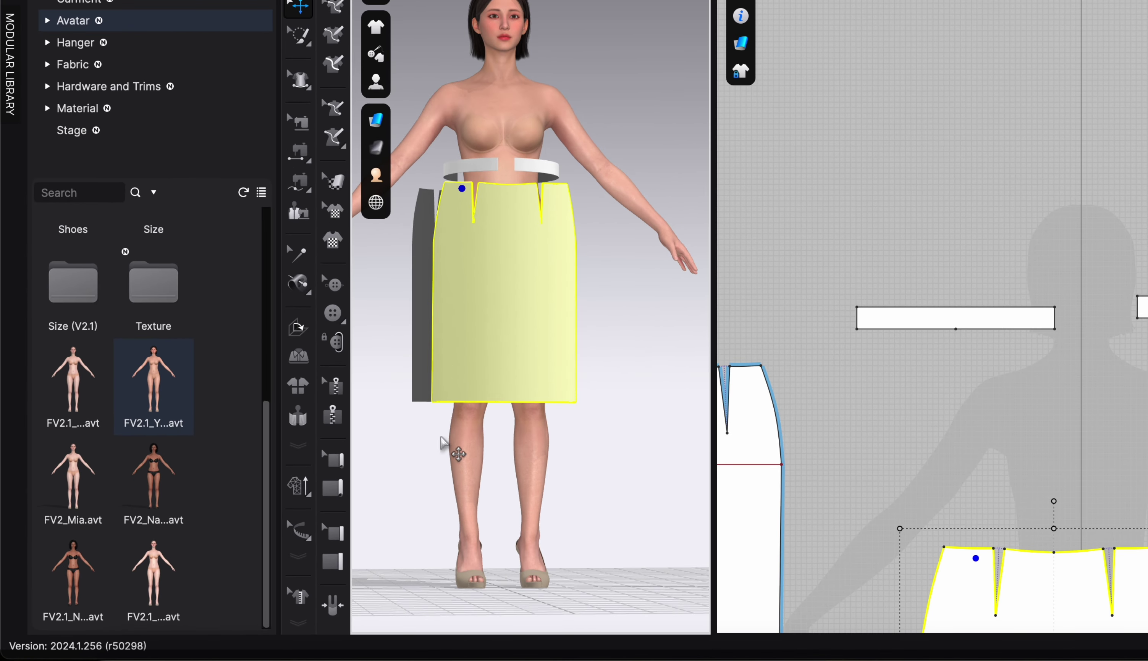
# - Join the centre-back edges of the two back skirt panels with Segment Sewing
pyautogui.moveTo(443, 443); pyautogui.dragTo(635, 453, button='right')
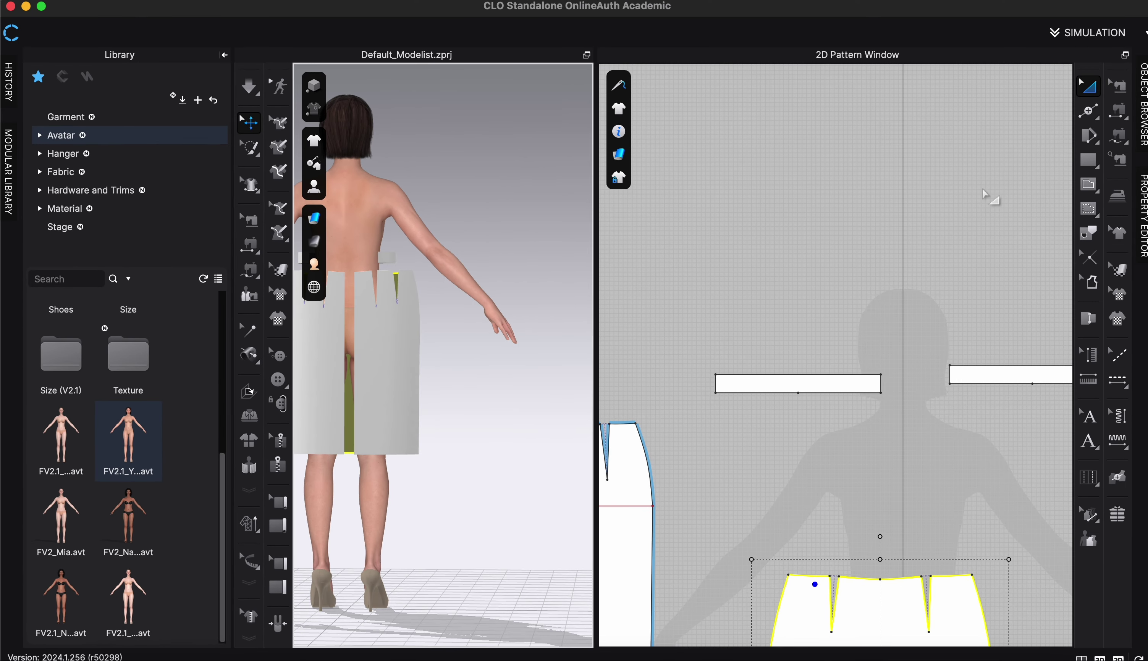
pyautogui.click(1117, 110)
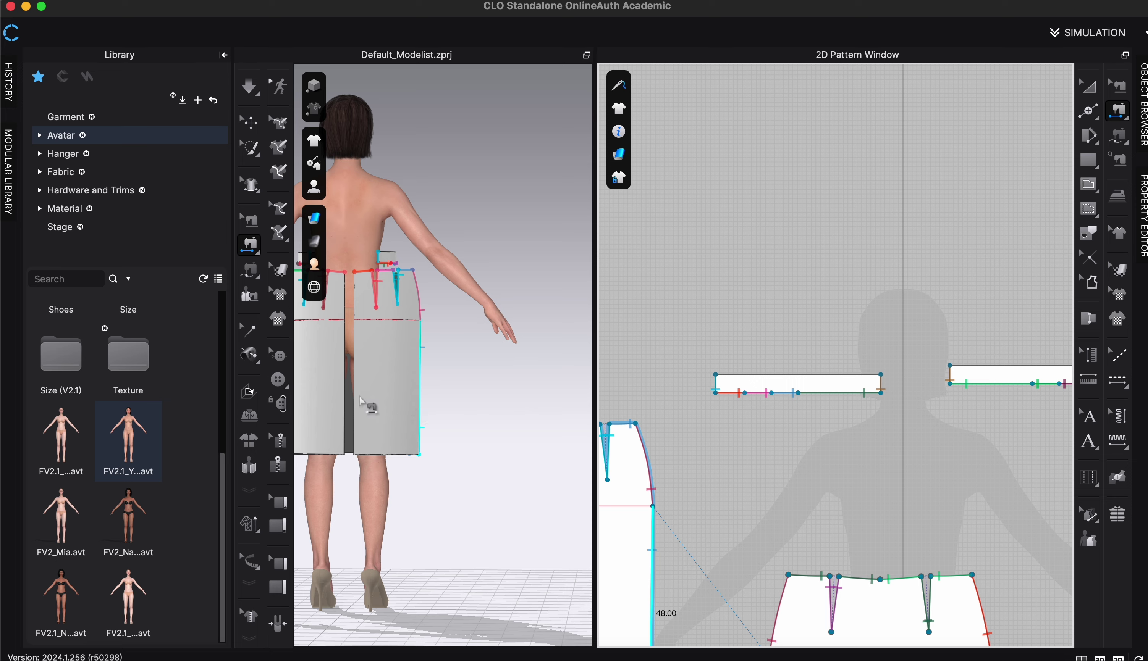
pyautogui.click(344, 329)
pyautogui.click(355, 358)
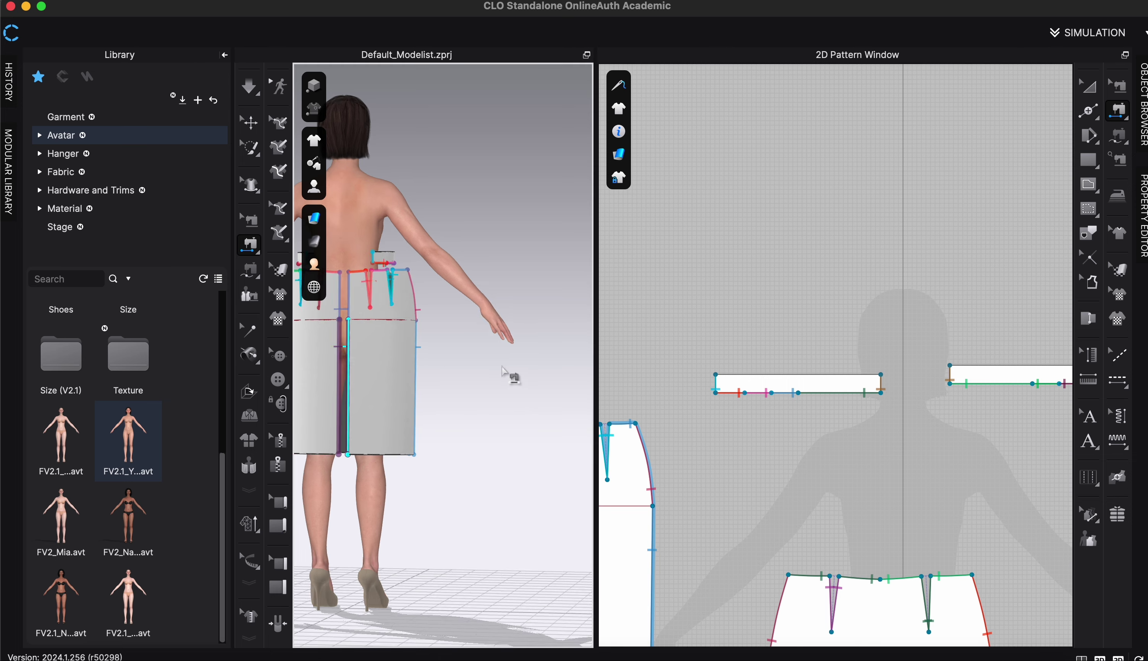
# - Simulate the skirt with its joined centre-back seam and examine the front waist and waistband up close
pyautogui.press('2')
pyautogui.press('q')
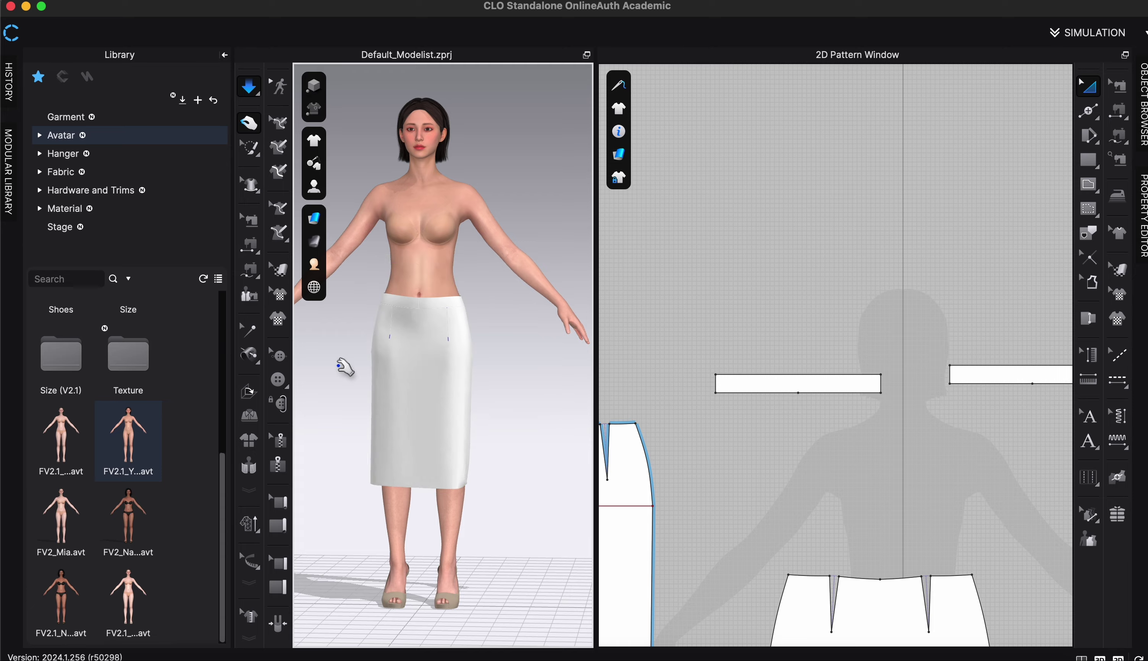
pyautogui.moveTo(428, 385)
pyautogui.mouseDown(button='right')
pyautogui.moveTo(607, 397)
pyautogui.moveTo(543, 410)
pyautogui.moveTo(420, 406)
pyautogui.mouseUp(button='right')
pyautogui.scroll(10, 412, 286)
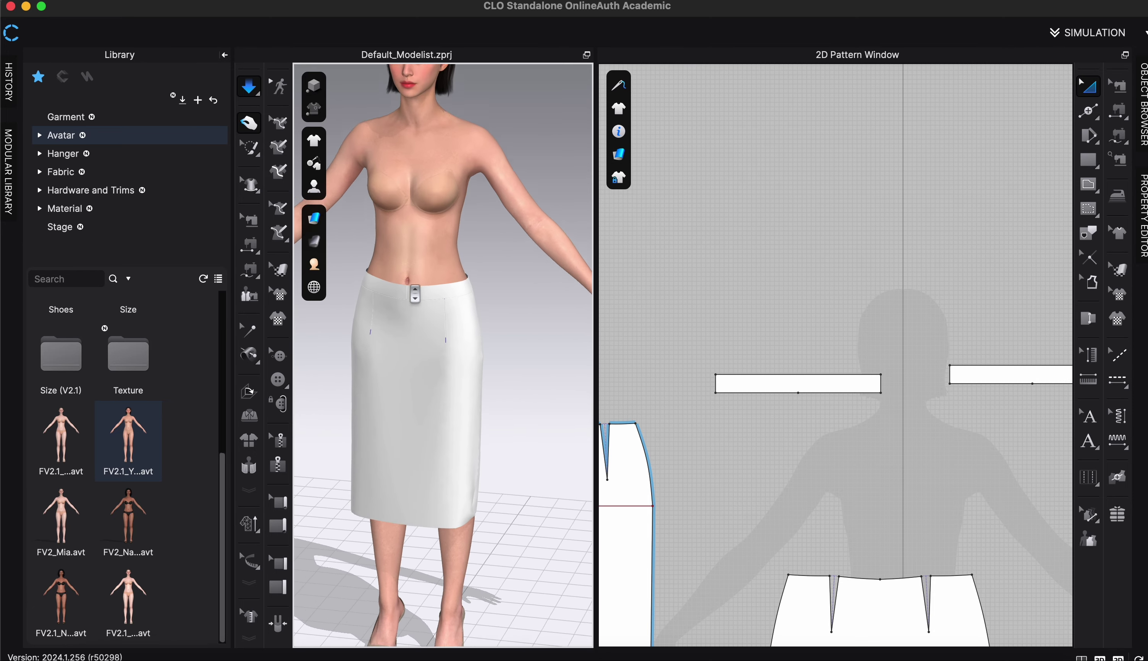
pyautogui.moveTo(436, 293); pyautogui.dragTo(331, 292, button='right')
pyautogui.moveTo(451, 265); pyautogui.dragTo(489, 249, button='right')
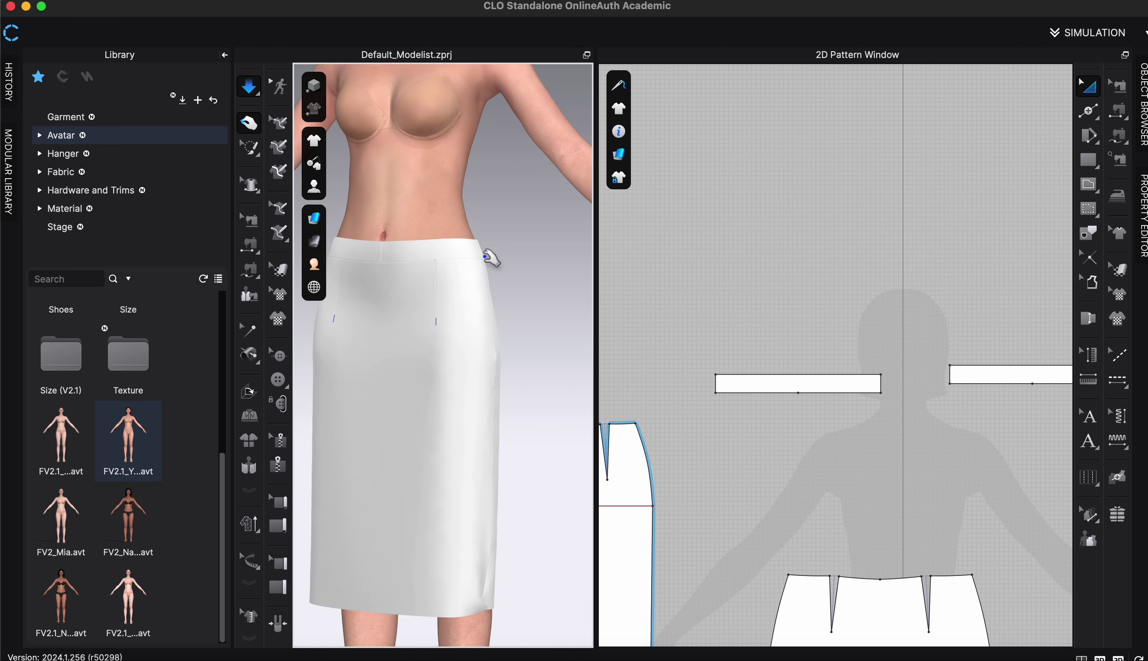
# - Pull both sides of the simulated skirt's front waistband upward to level it on the avatar's waist
pyautogui.click(487, 249)
pyautogui.moveTo(314, 264)
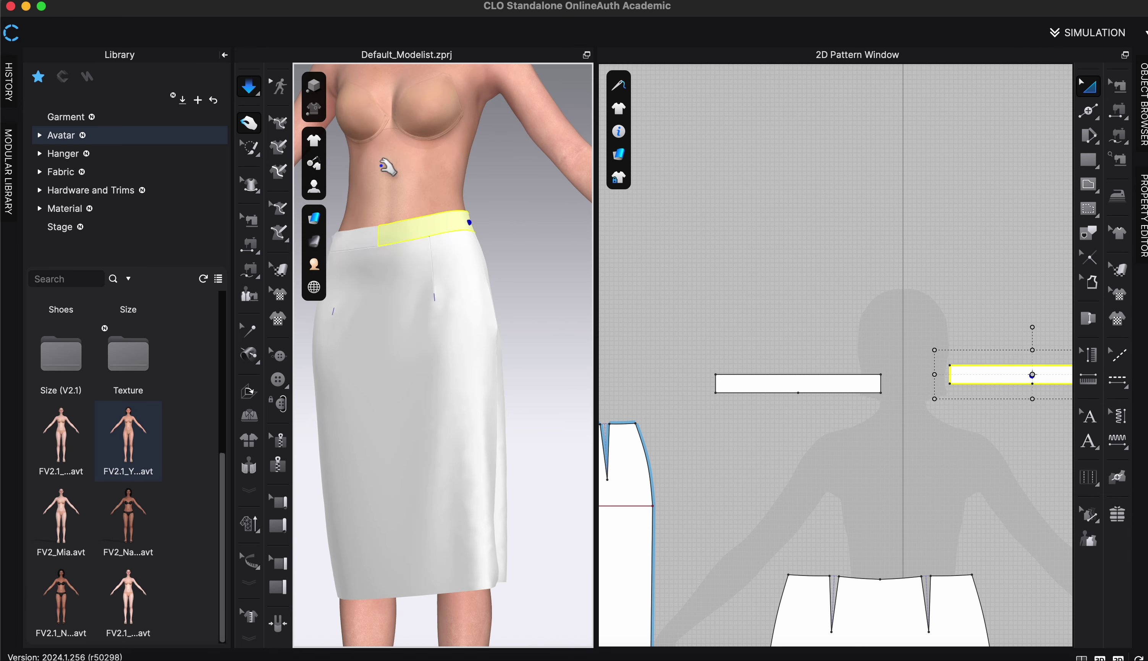
pyautogui.click(344, 230)
pyautogui.moveTo(378, 252)
pyautogui.mouseDown(button='right')
pyautogui.moveTo(523, 259)
pyautogui.moveTo(391, 261)
pyautogui.mouseUp(button='right')
pyautogui.scroll(-6, 395, 261)
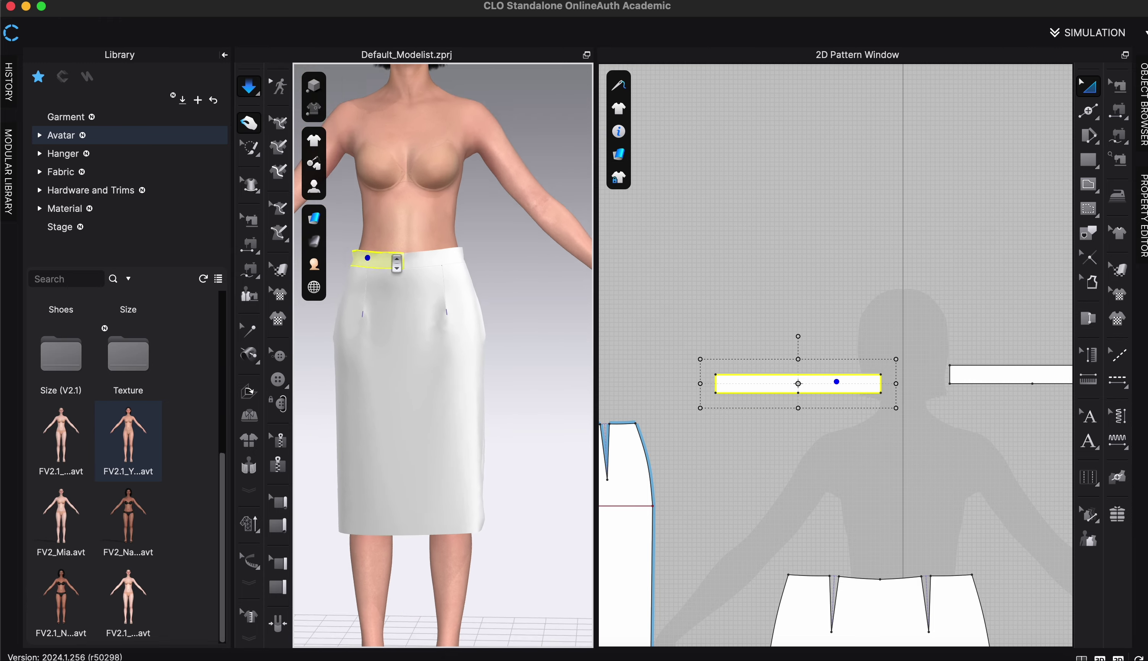
pyautogui.moveTo(404, 370); pyautogui.dragTo(510, 326, button='right')
pyautogui.click(517, 322)
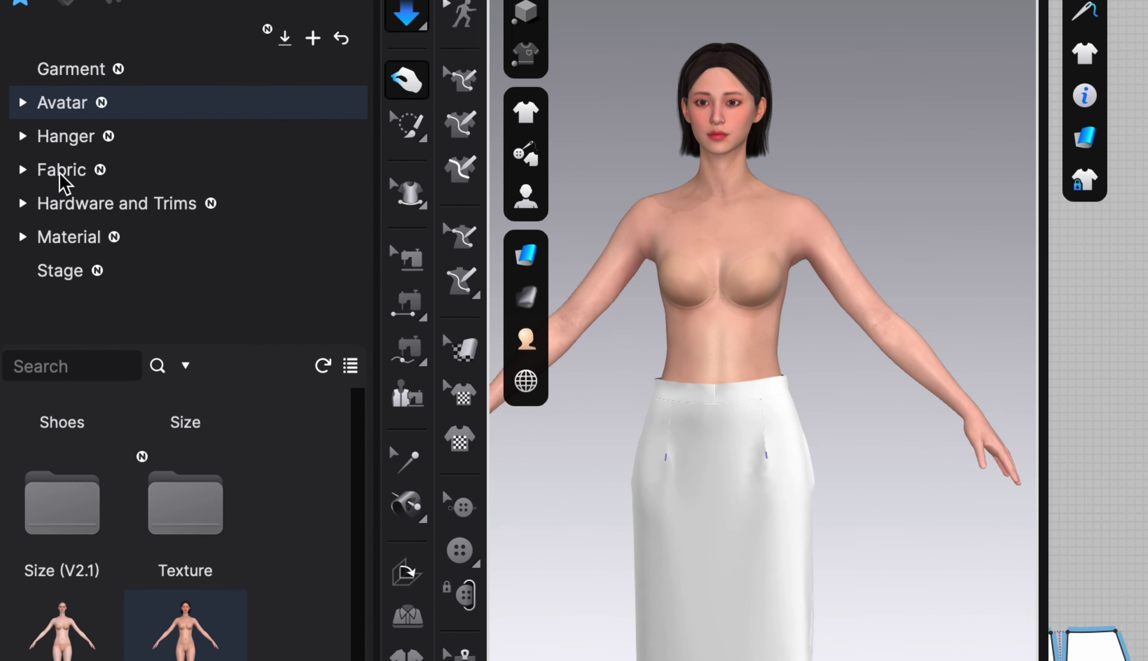
# - Apply the Cotton_Gabardine fabric from the library to the front skirt panel and both back panels
pyautogui.click(63, 175)
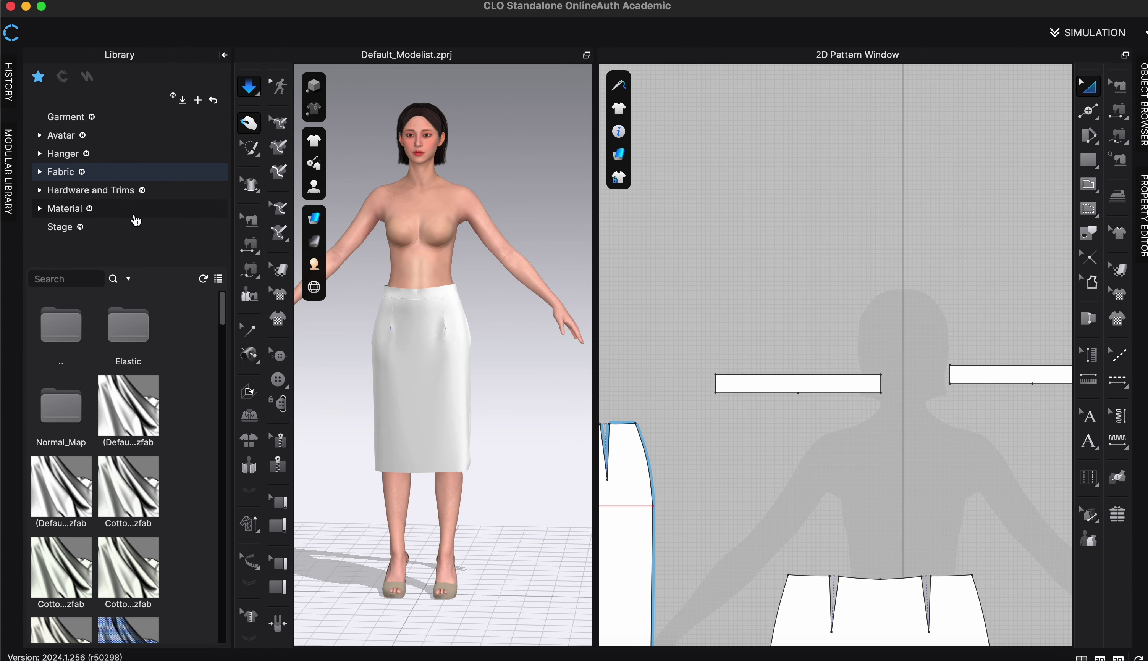
pyautogui.scroll(-3, 120, 520)
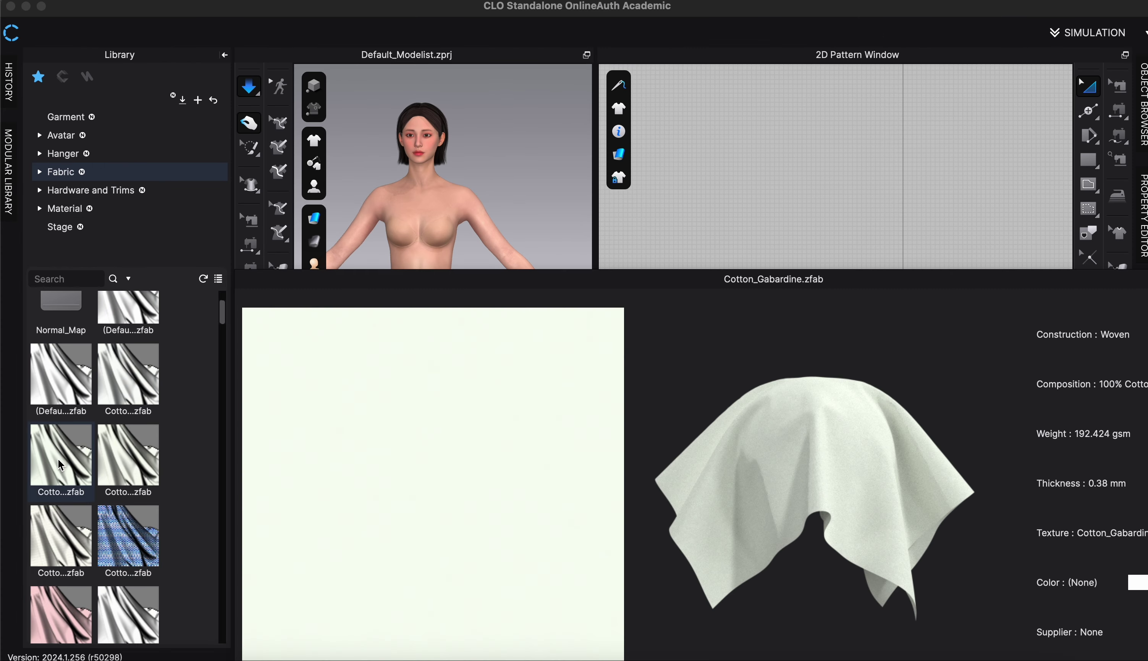
pyautogui.moveTo(73, 482); pyautogui.dragTo(490, 269)
pyautogui.moveTo(58, 446); pyautogui.dragTo(414, 342)
pyautogui.moveTo(439, 432); pyautogui.dragTo(551, 444, button='right')
pyautogui.moveTo(68, 473); pyautogui.dragTo(408, 381)
pyautogui.moveTo(58, 474); pyautogui.dragTo(369, 399)
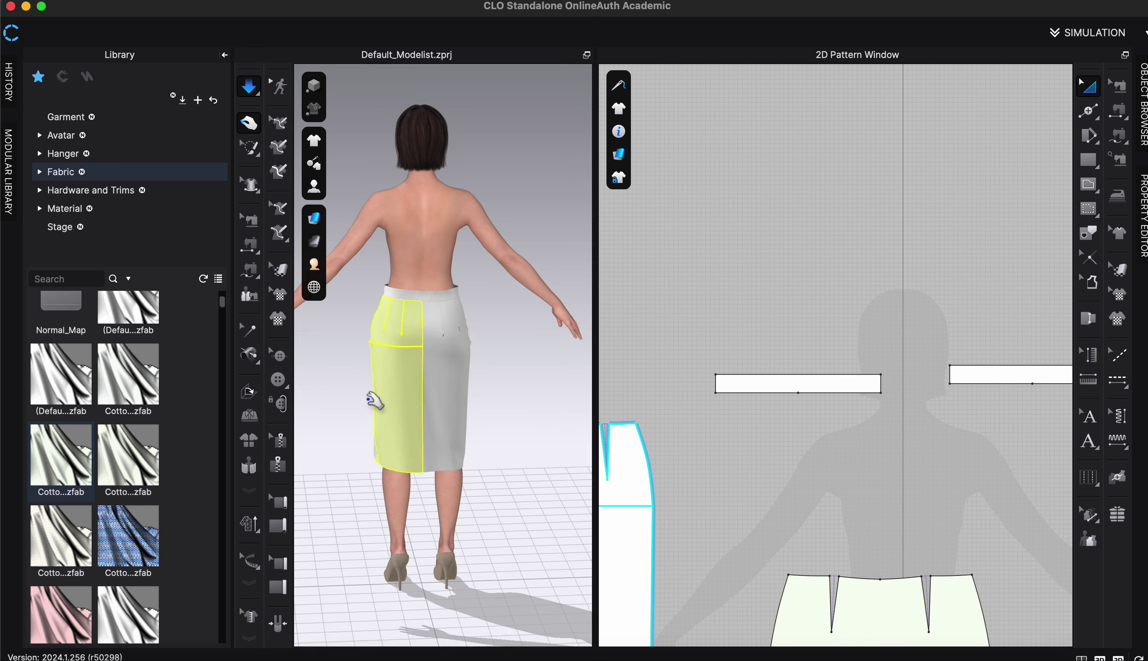
pyautogui.moveTo(87, 467); pyautogui.dragTo(458, 374)
# - Apply the Cotton_Gabardine fabric to both waistband strips on the avatar
pyautogui.press('n')
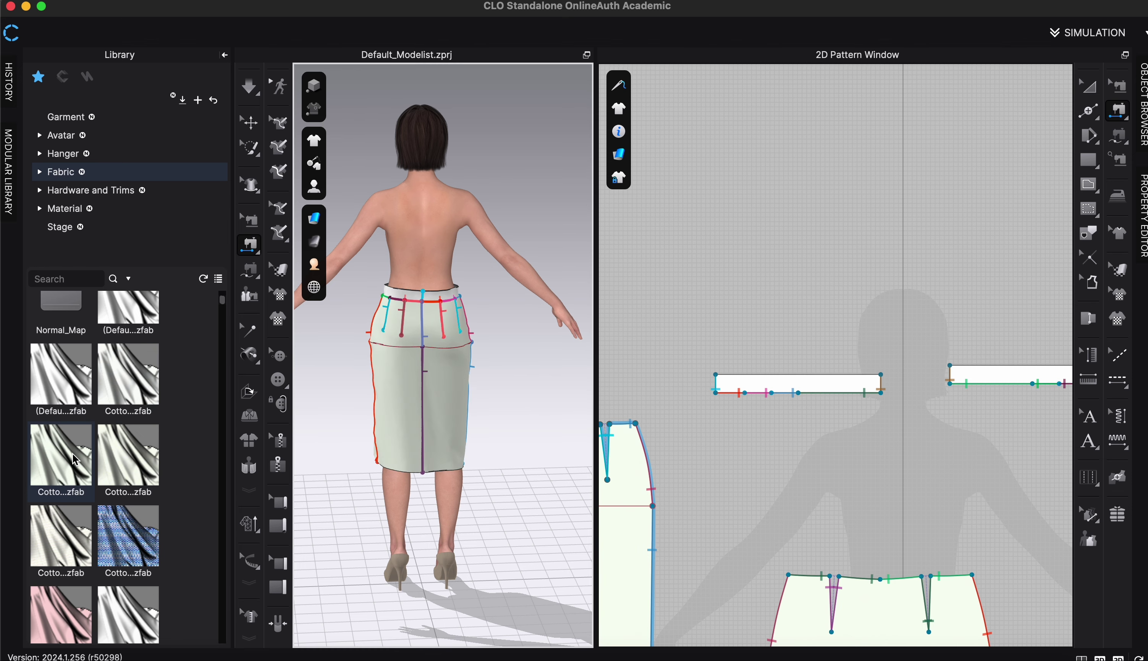
pyautogui.moveTo(76, 460); pyautogui.dragTo(416, 305)
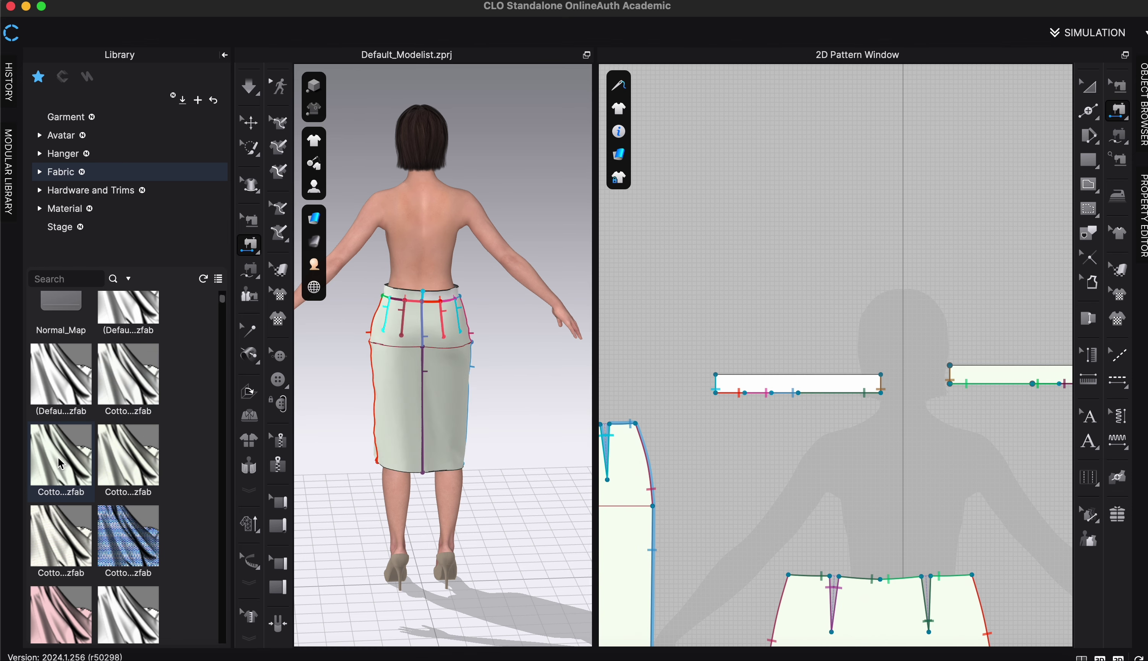
pyautogui.moveTo(60, 463); pyautogui.dragTo(449, 309)
pyautogui.moveTo(362, 398); pyautogui.dragTo(525, 393, button='right')
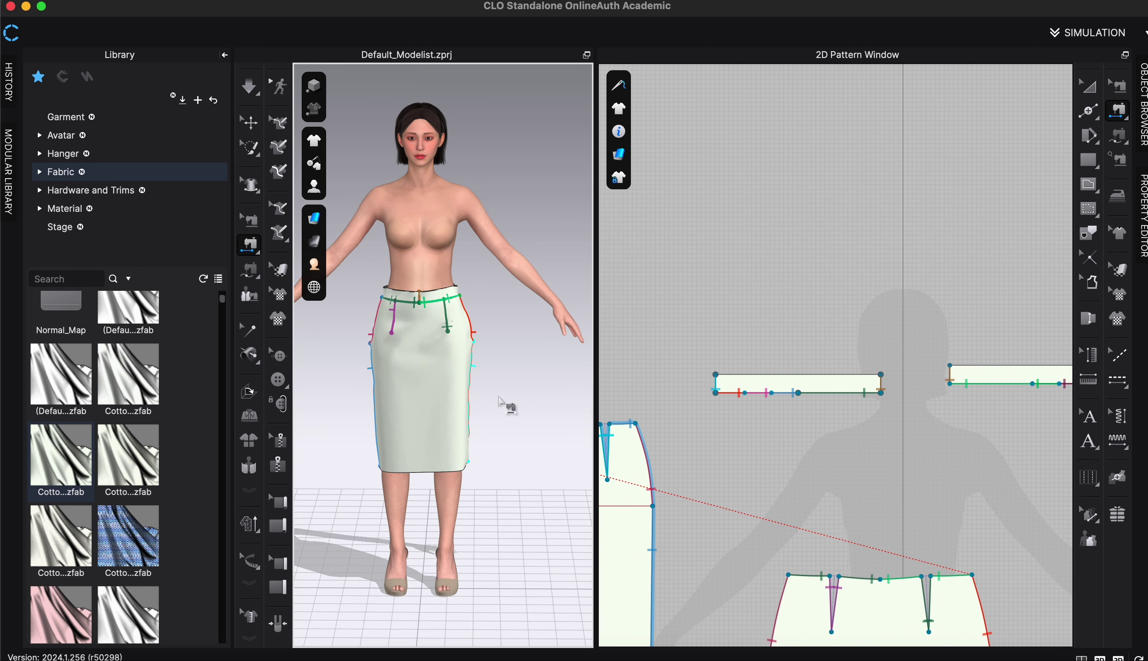
# - Simulate the skirt in the new fabric and adjust its front waist and hem by pulling the cloth
pyautogui.press('q')
pyautogui.click(534, 410)
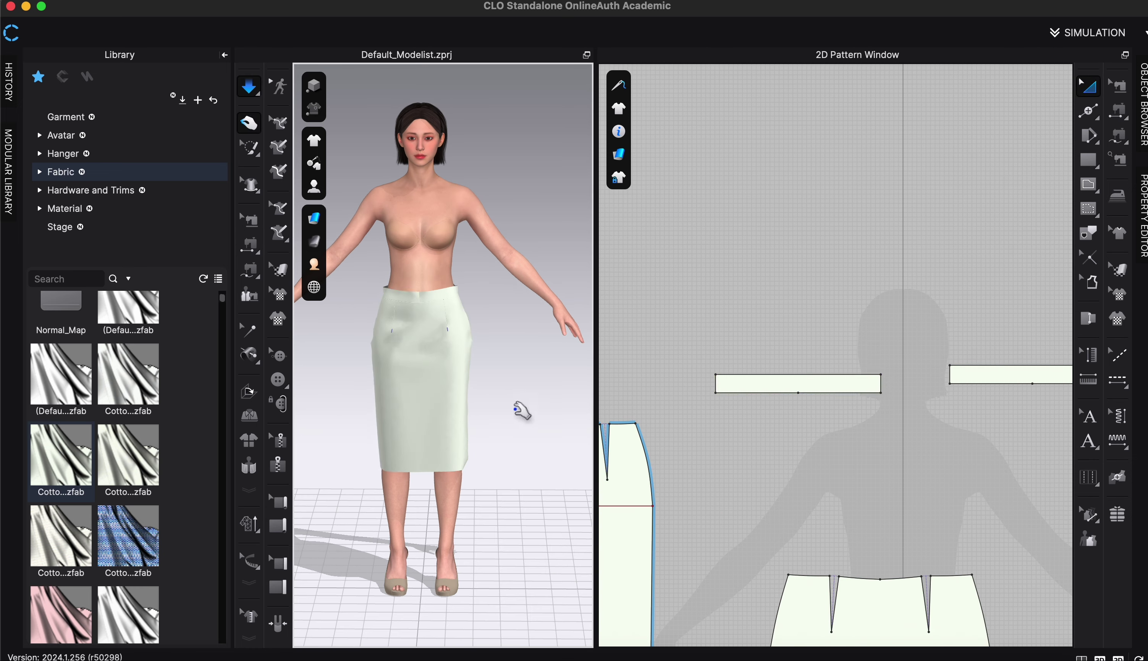
pyautogui.click(387, 298)
pyautogui.click(455, 439)
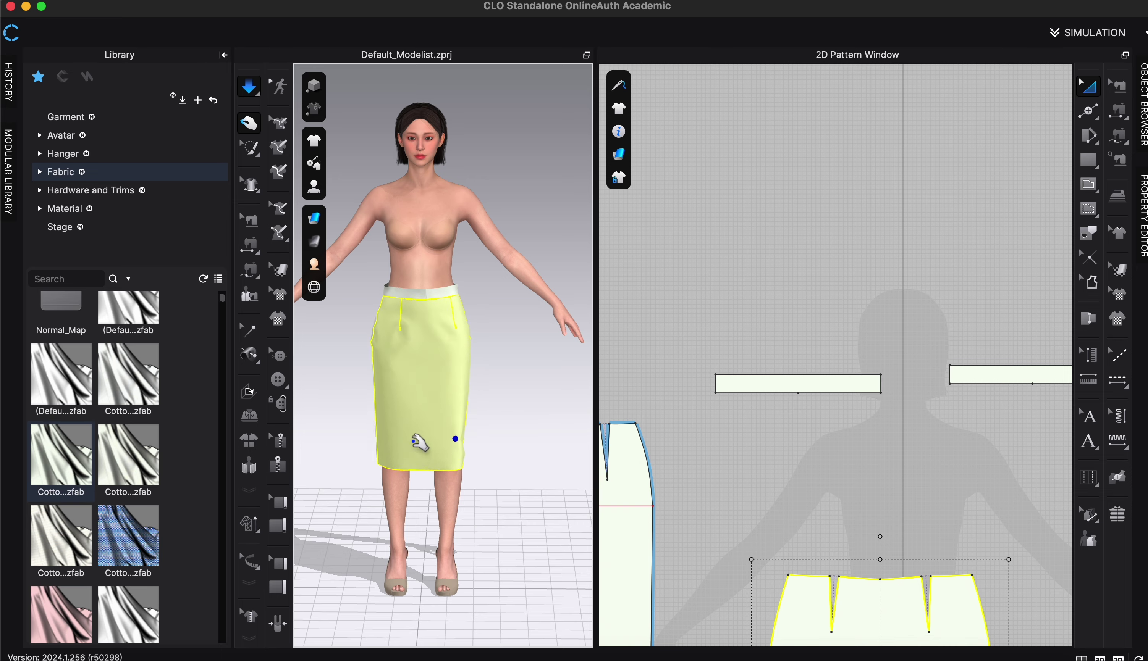
pyautogui.click(519, 453)
pyautogui.moveTo(450, 455); pyautogui.dragTo(342, 460, button='right')
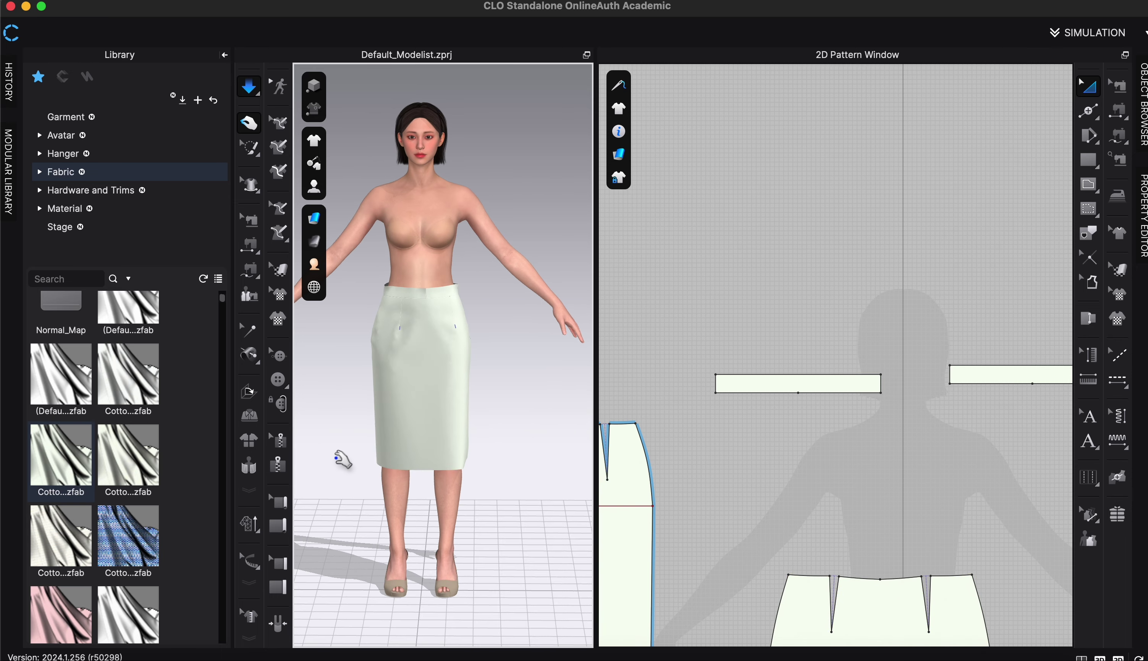
# - Check the skirt's drape from the back and front, and pull both corners of the front hem into place
pyautogui.scroll(3, 113, 391)
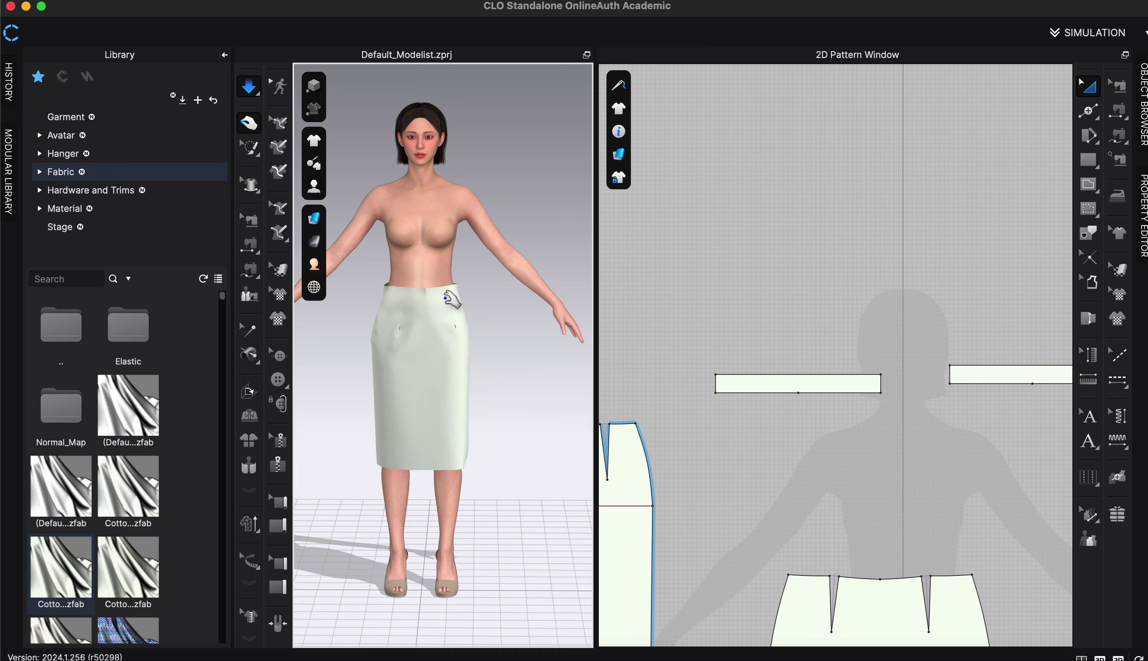
pyautogui.moveTo(505, 304); pyautogui.dragTo(325, 301, button='right')
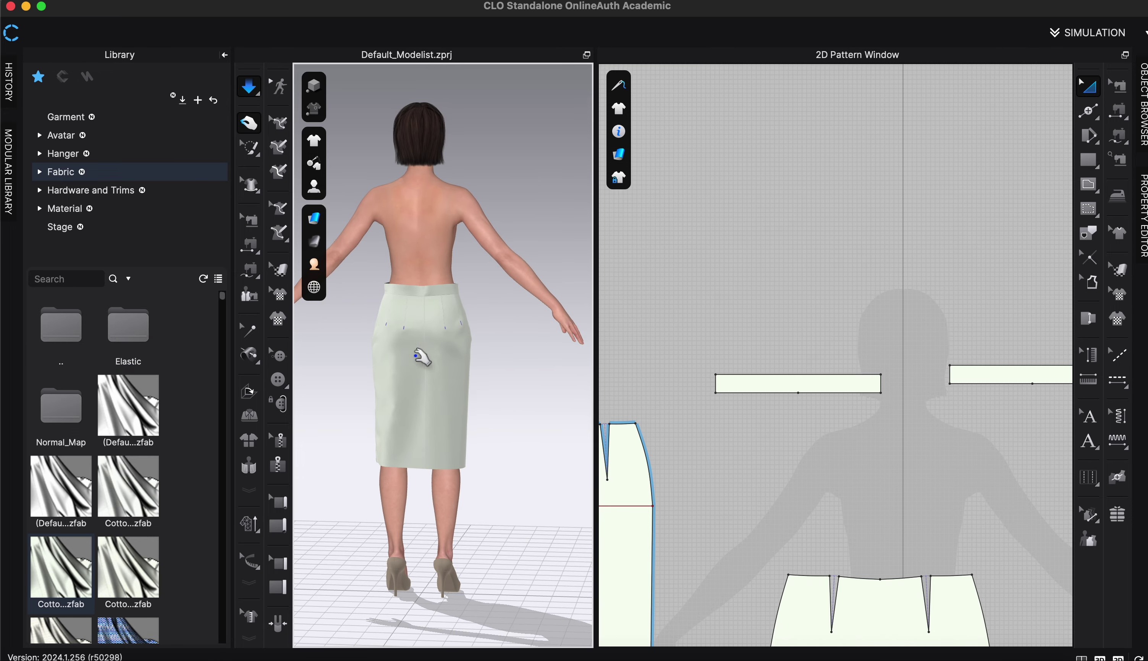
pyautogui.moveTo(416, 355); pyautogui.dragTo(588, 356, button='right')
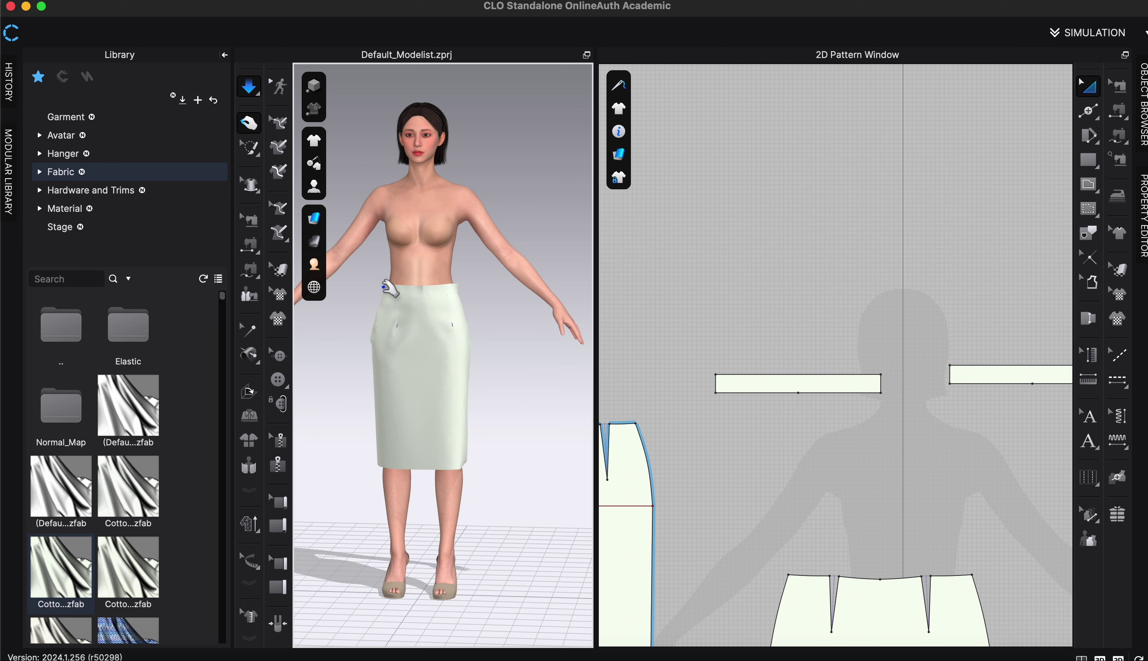
pyautogui.click(449, 465)
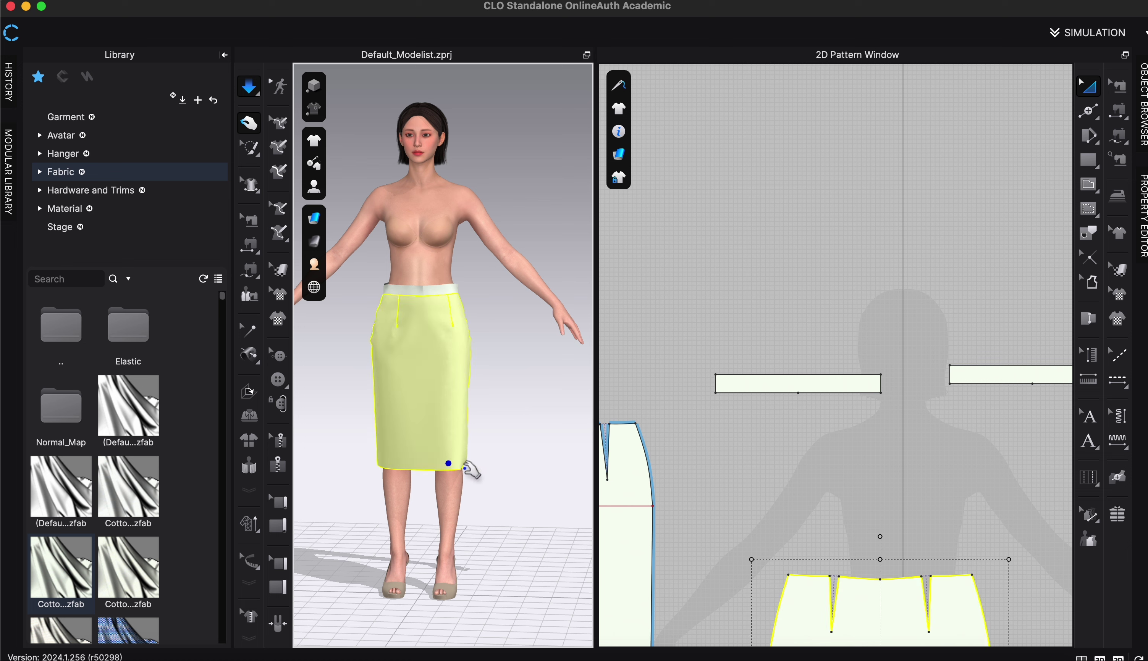
pyautogui.moveTo(465, 465); pyautogui.dragTo(387, 461)
pyautogui.click(482, 451)
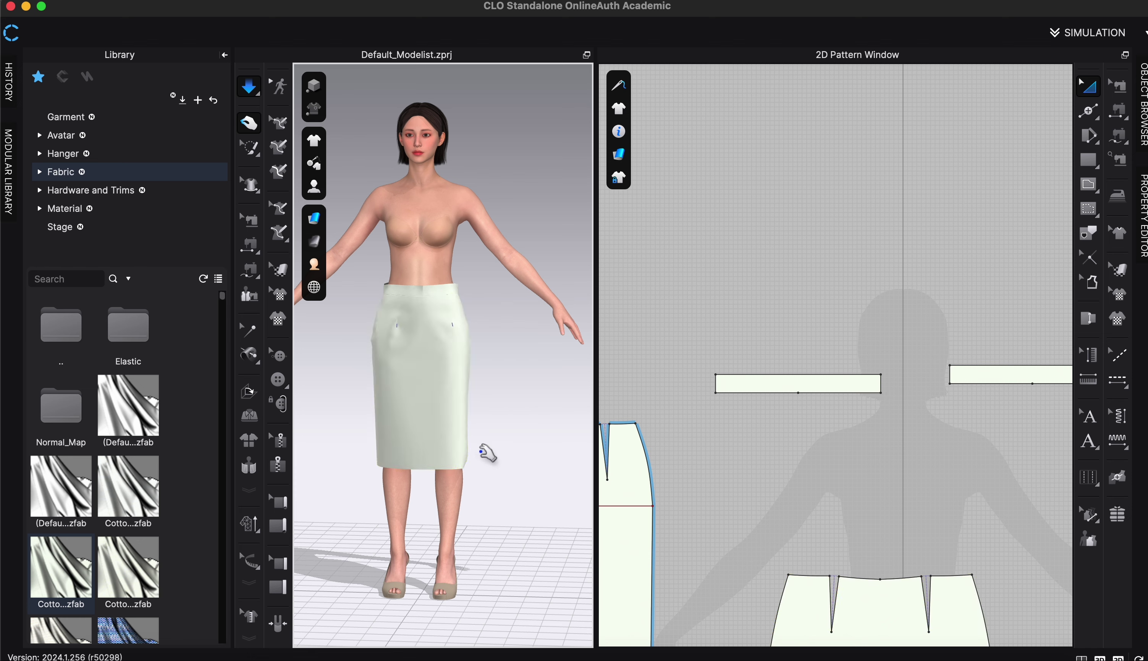
pyautogui.moveTo(505, 424)
pyautogui.mouseDown(button='right')
pyautogui.moveTo(384, 482)
pyautogui.moveTo(476, 434)
pyautogui.moveTo(415, 469)
pyautogui.moveTo(535, 467)
pyautogui.moveTo(494, 418)
pyautogui.moveTo(488, 426)
pyautogui.mouseUp(button='right')
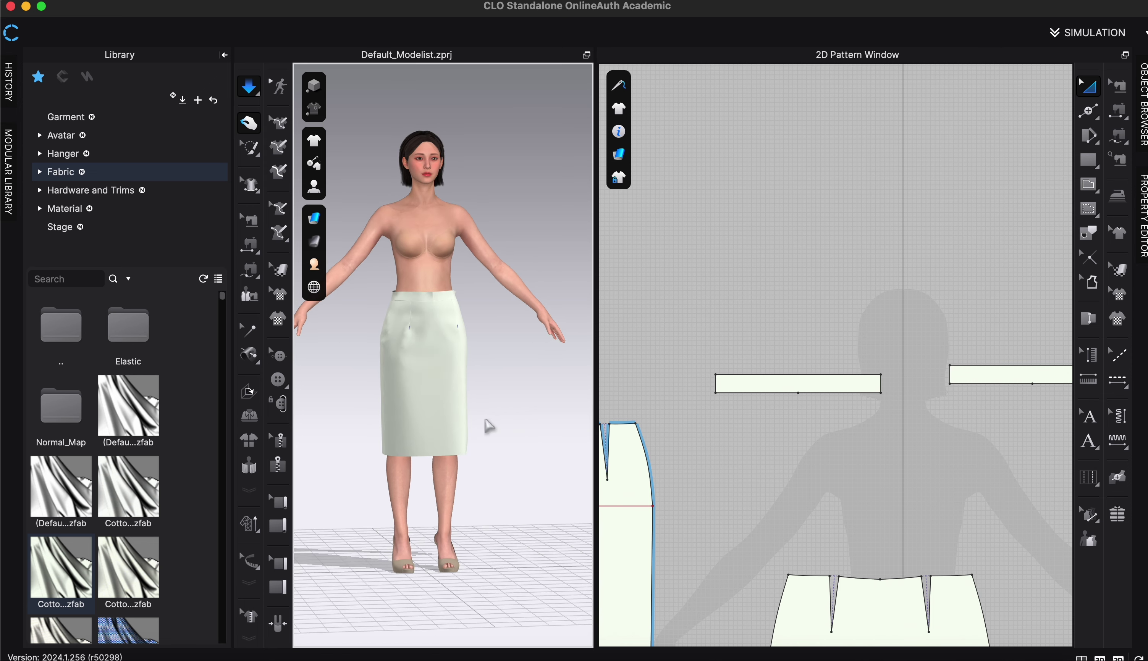
# - Load the first FV2_01 motion file from the avatar library's Motion folder onto the avatar
pyautogui.click(75, 145)
pyautogui.doubleClick(119, 351)
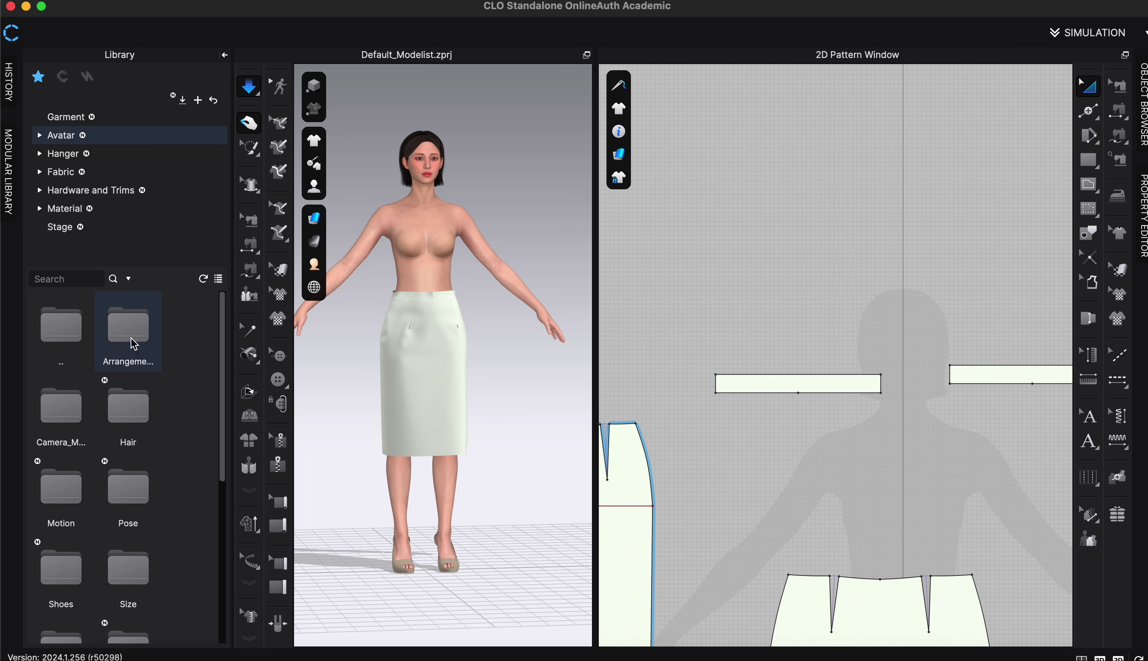
pyautogui.scroll(-2, 120, 427)
pyautogui.doubleClick(66, 428)
pyautogui.doubleClick(126, 321)
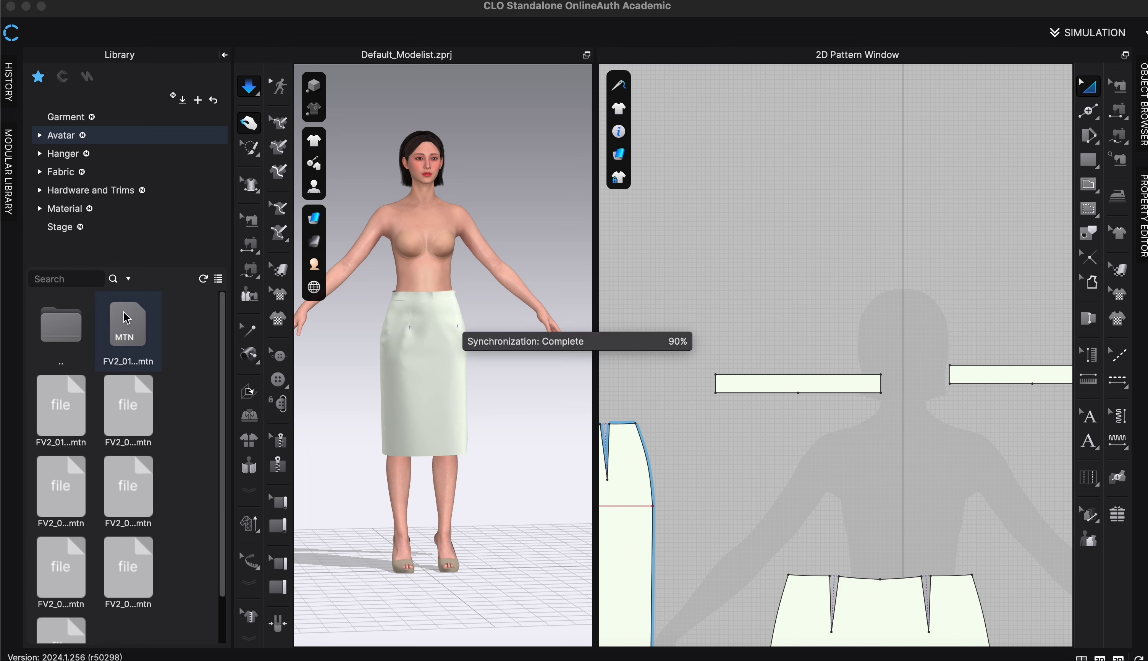
pyautogui.click(640, 376)
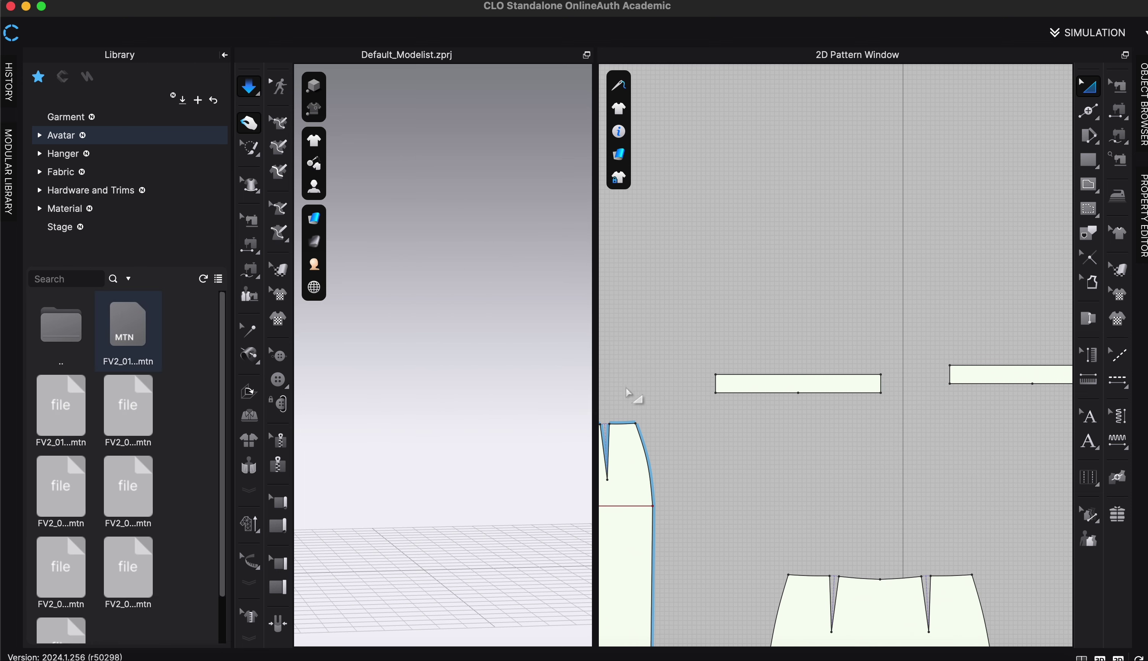
# - Play the loaded avatar motion with the skirt, and return to the main avatar library folder
pyautogui.click(359, 0)
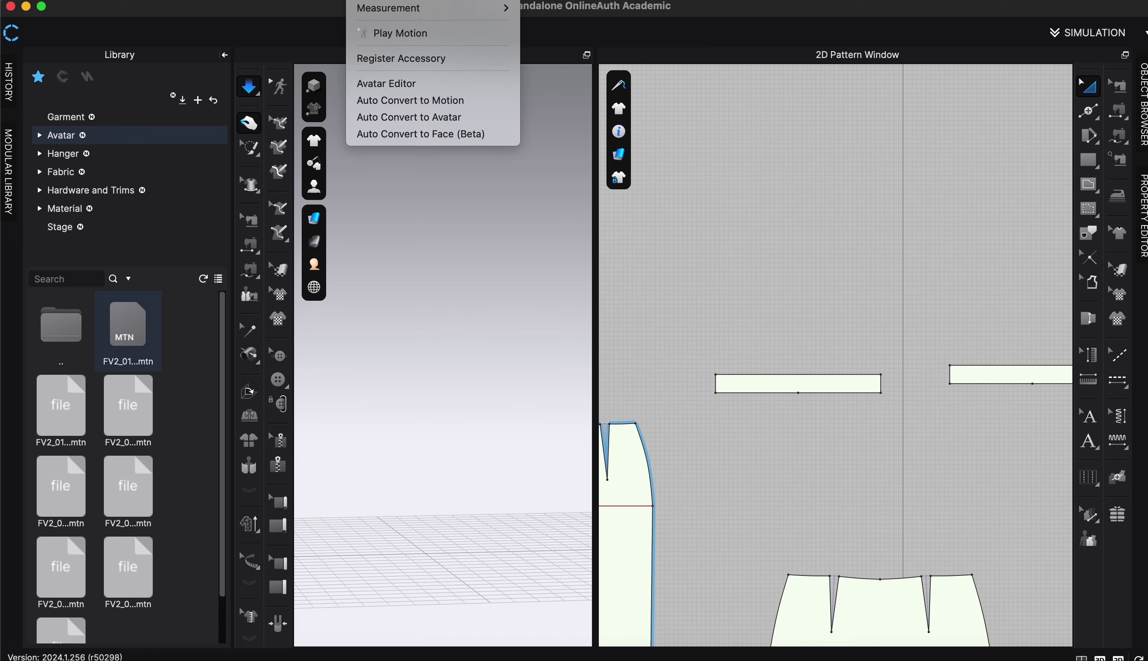
pyautogui.click(387, 34)
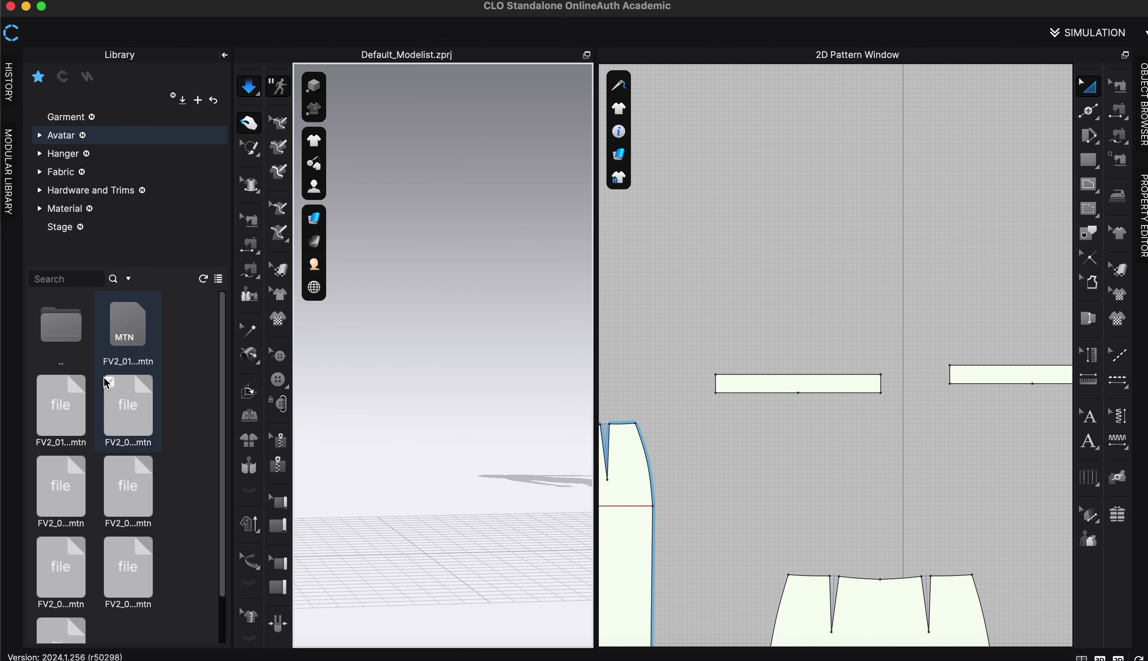
pyautogui.doubleClick(89, 343)
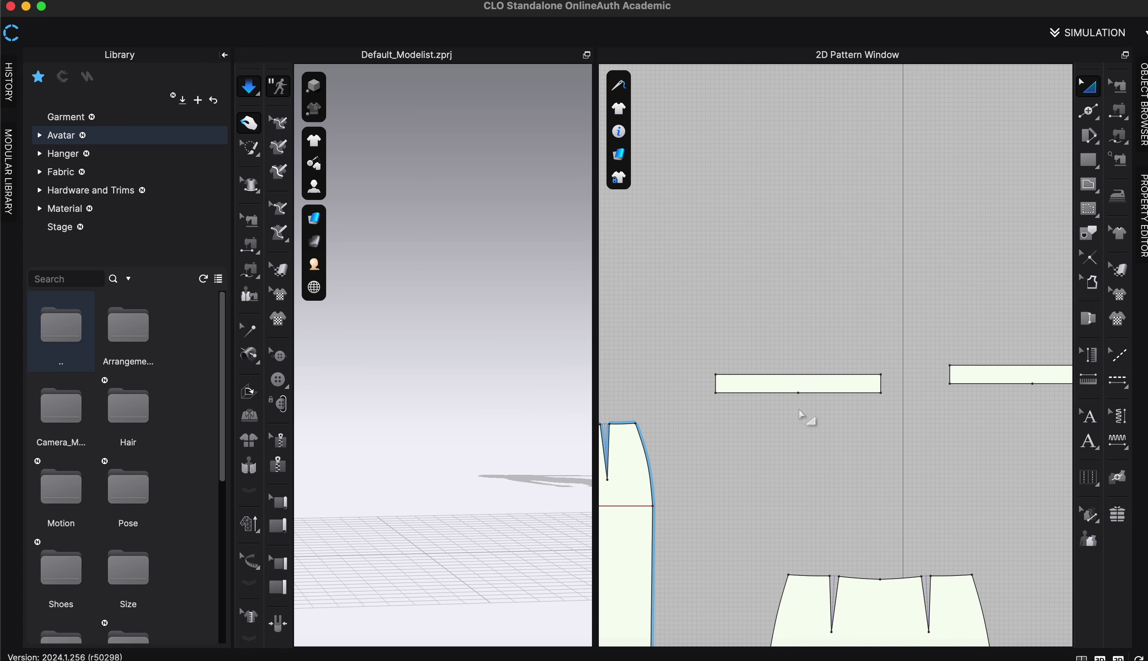
pyautogui.scroll(-5, 808, 418)
pyautogui.scroll(5, 804, 418)
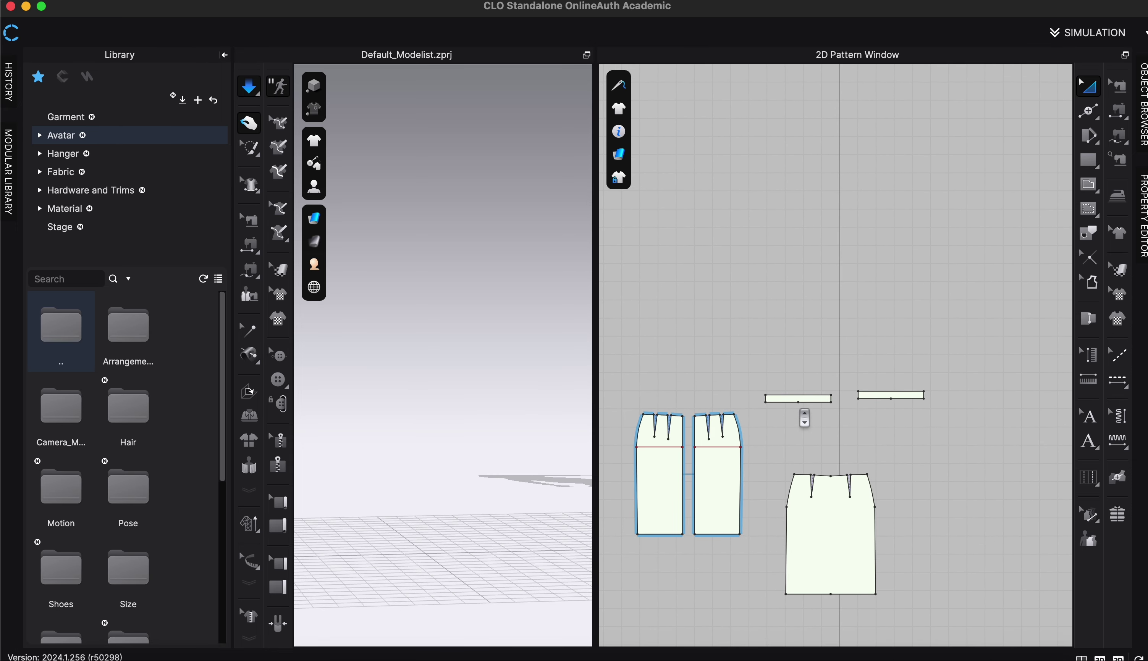